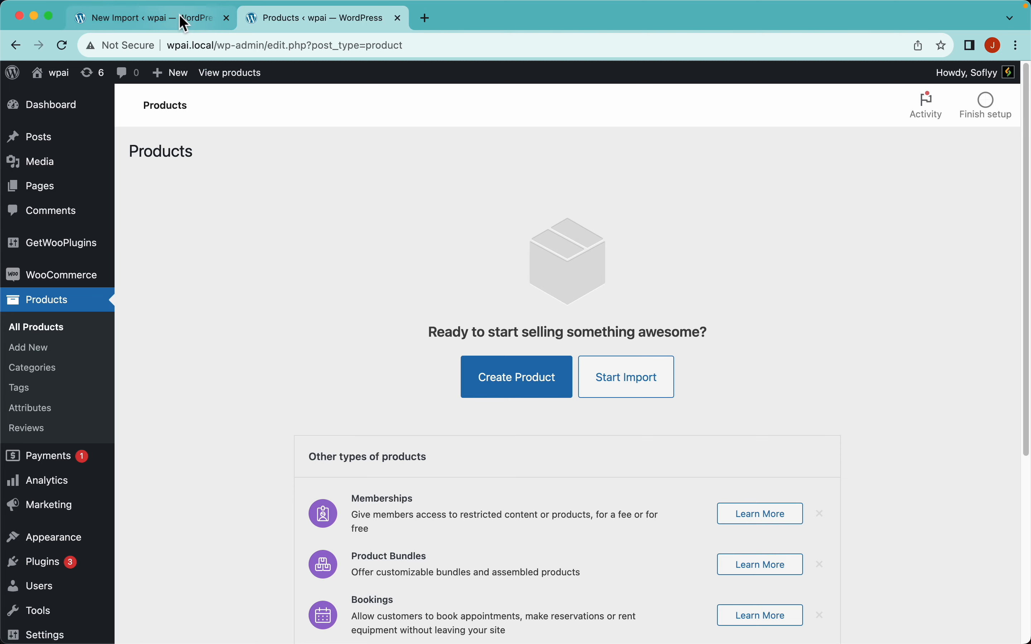
- Return to the New Import page and continue to Step 2 with WooCommerce-Import.xlsx creating new WooCommerce Products
click(184, 19)
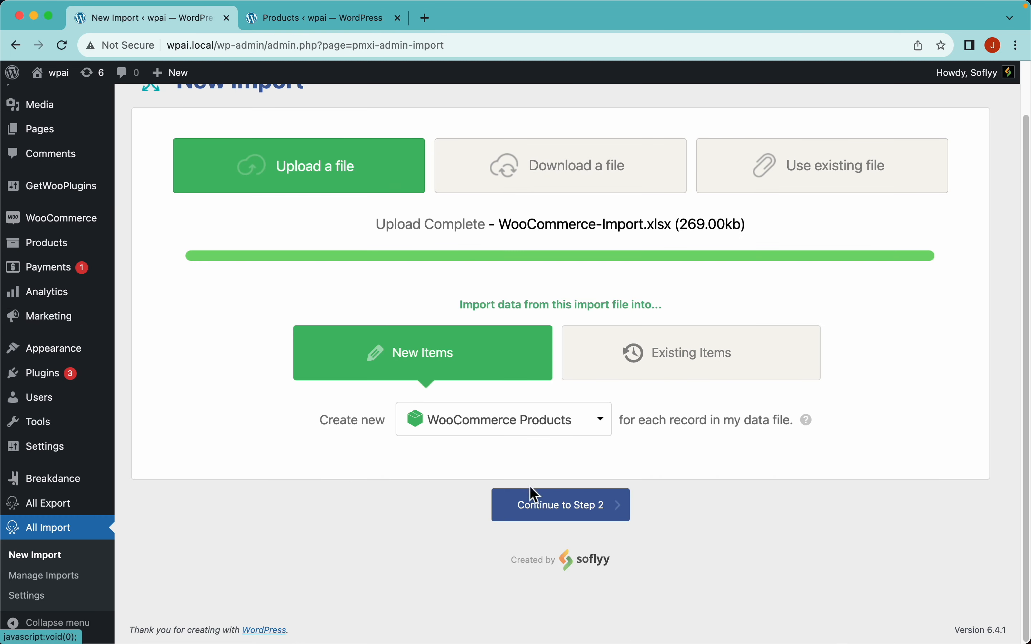
click(616, 517)
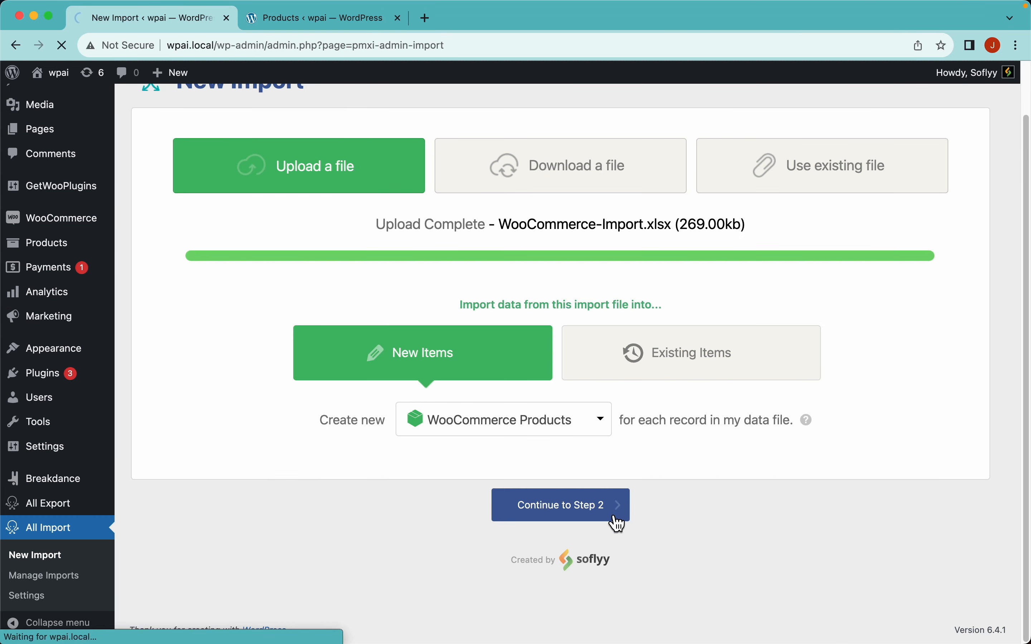
scroll(585, 164, down, 1)
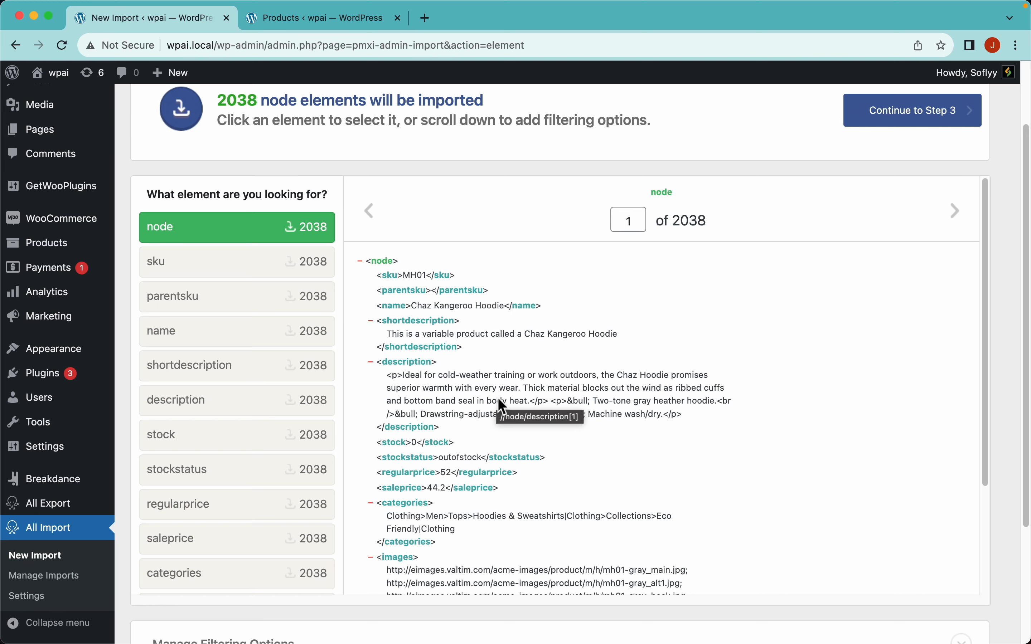
- Switch to the WooCommerce-Import workbook in Excel and examine the product columns from SKU through Size and Color
key(super+Tab)
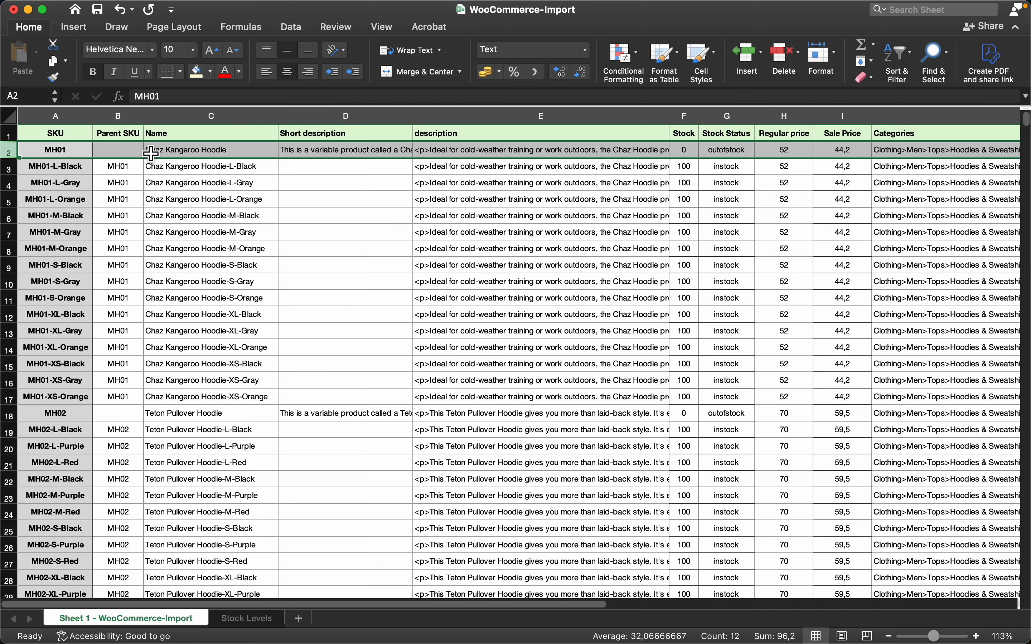
scroll(576, 162, right, 10)
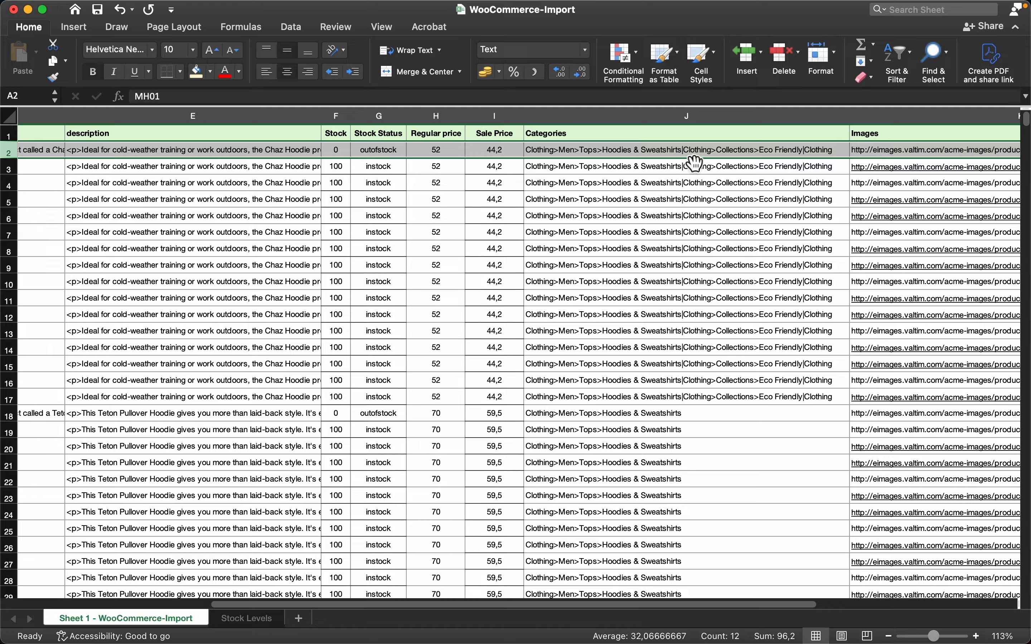
scroll(499, 189, right, 10)
scroll(402, 207, left, 2)
scroll(497, 207, up, 1)
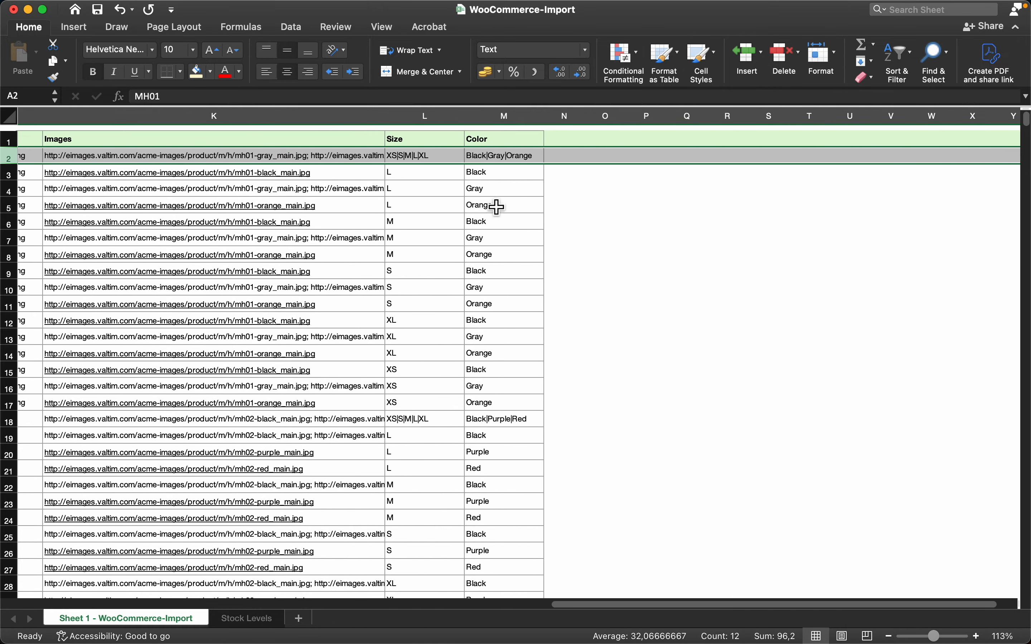
- Switch back to the browser and compare the first node's fields, including categories, images, size and color, with the spreadsheet
key(super+Tab)
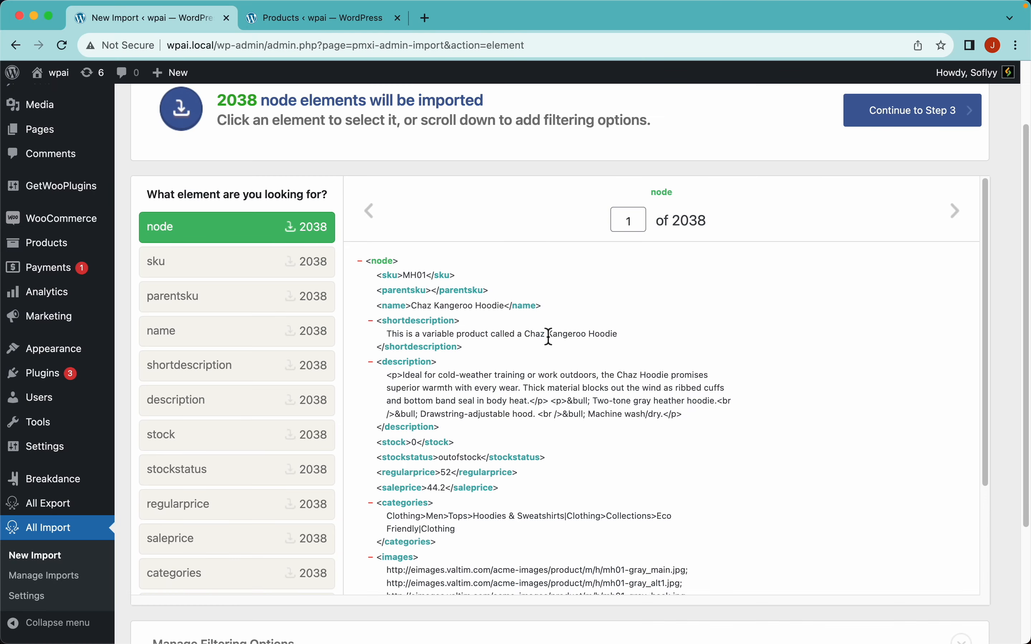
scroll(472, 366, down, 3)
scroll(472, 366, up, 3)
scroll(473, 367, down, 3)
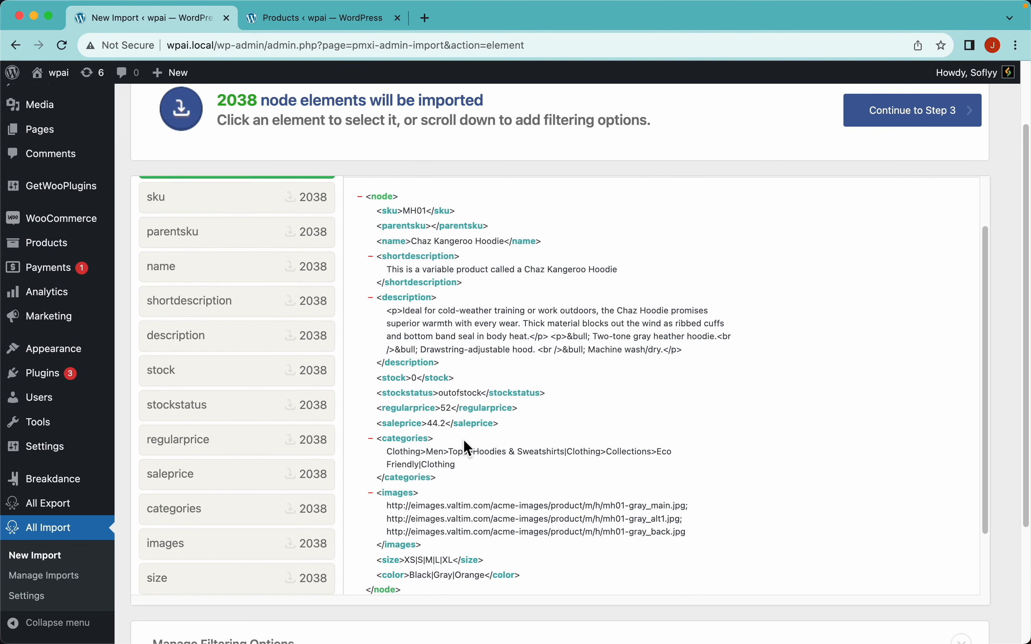
scroll(599, 389, up, 4)
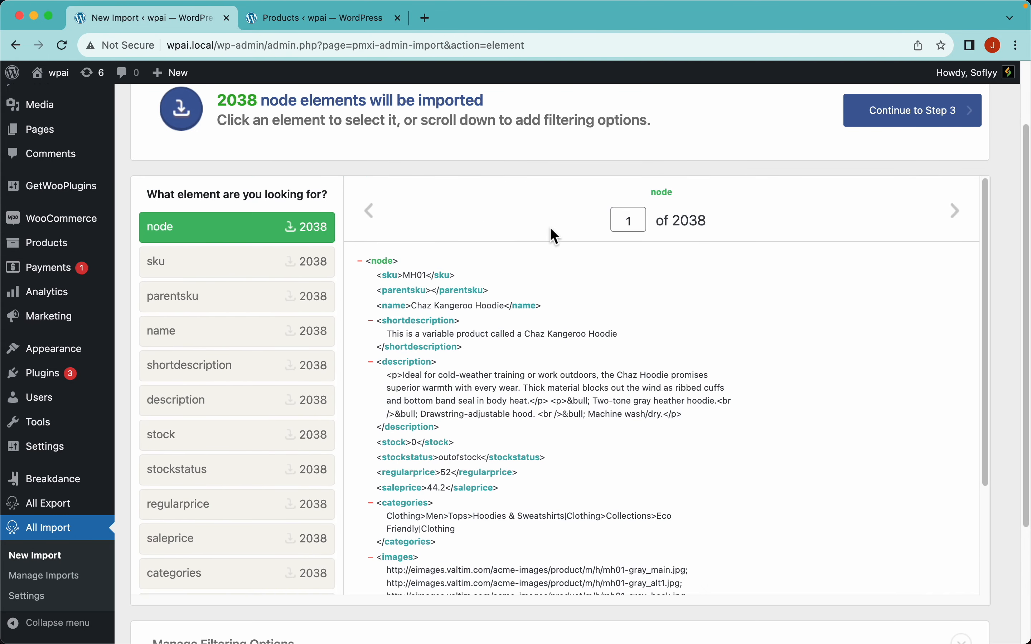
scroll(526, 207, up, 2)
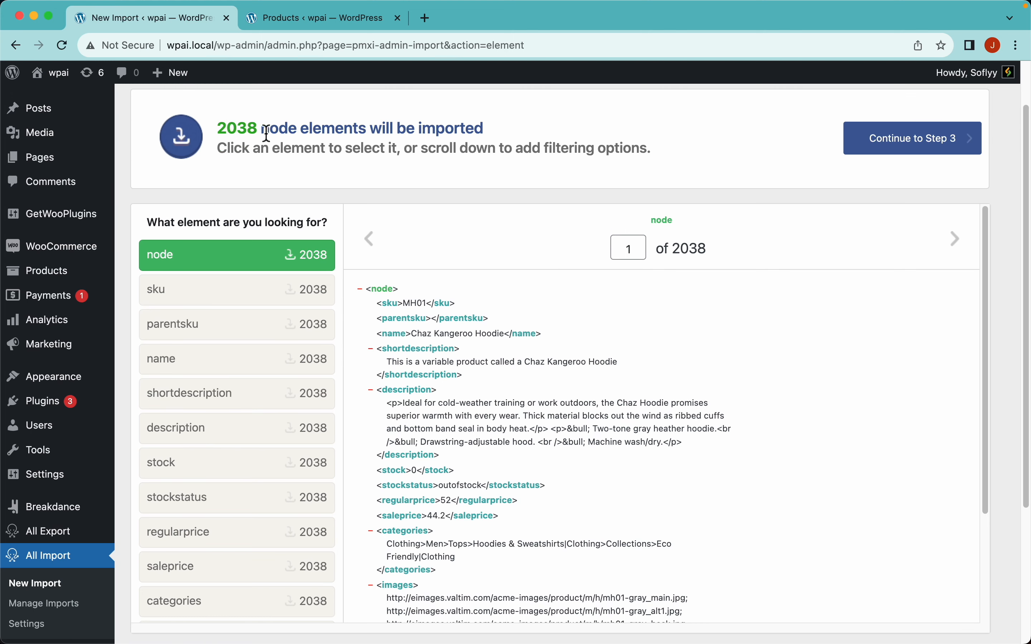
- Check the number of import nodes against the row count of the Images column and the header row in Excel
drag(298, 132, 217, 130)
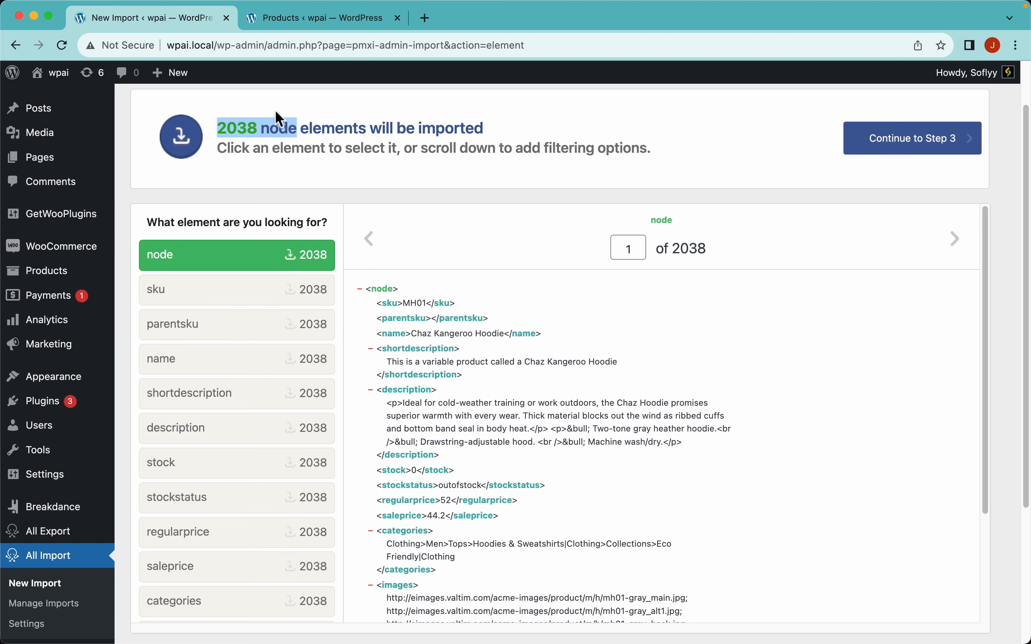
key(super+Tab)
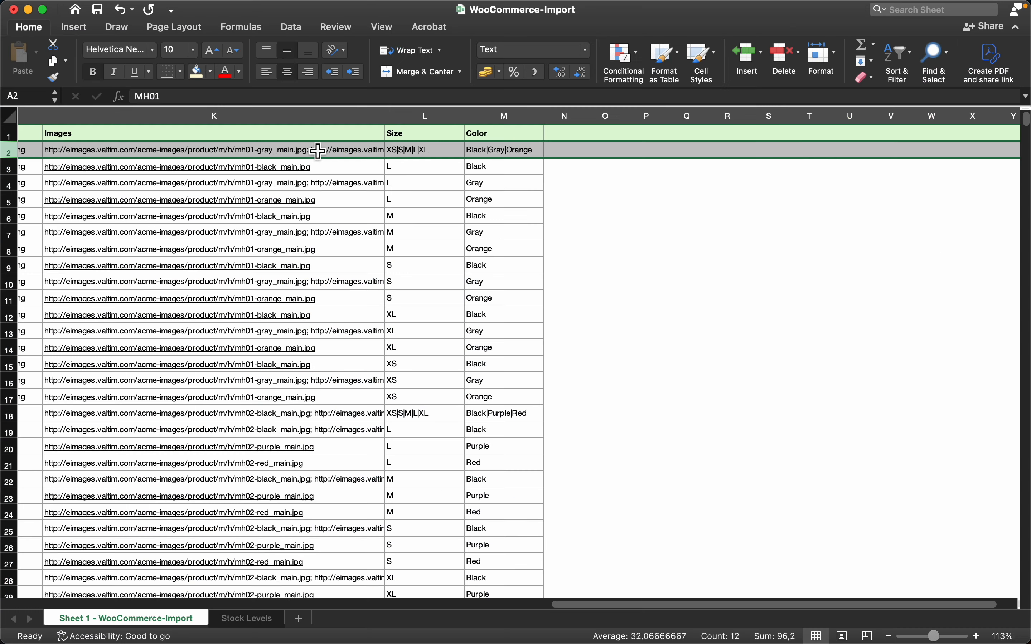
click(234, 121)
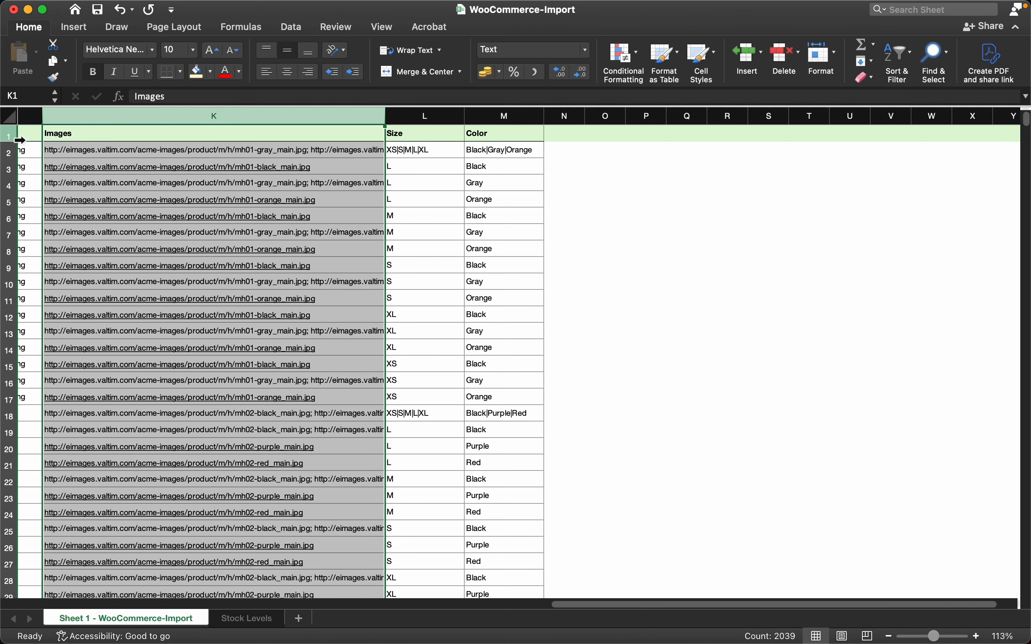
click(9, 135)
scroll(145, 192, left, 10)
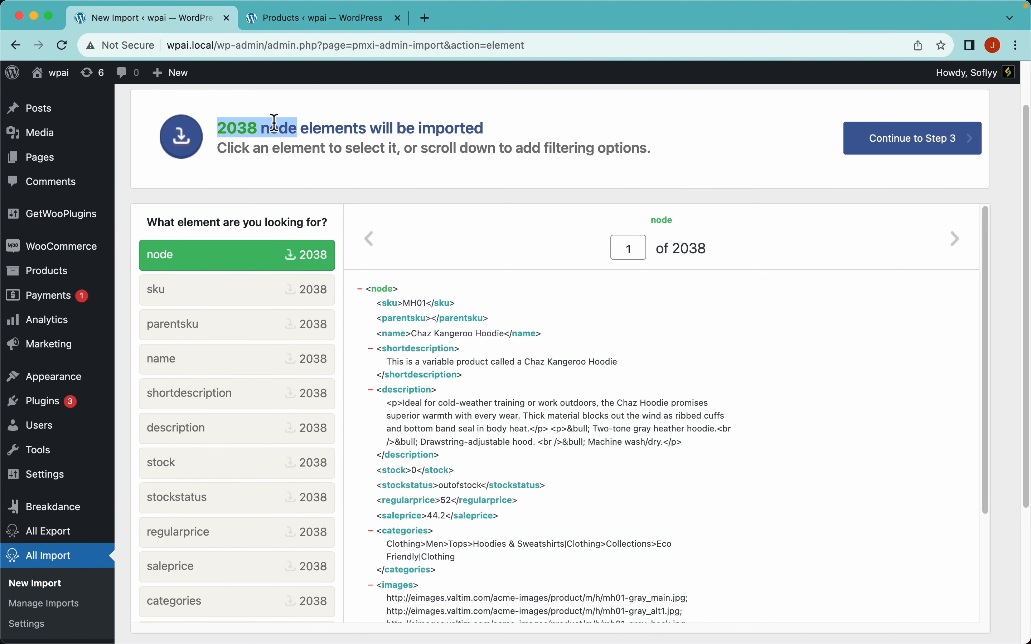
- Go back to Review Import File in the browser, keep the node element selected and continue to Step 3
click(230, 114)
scroll(527, 152, down, 5)
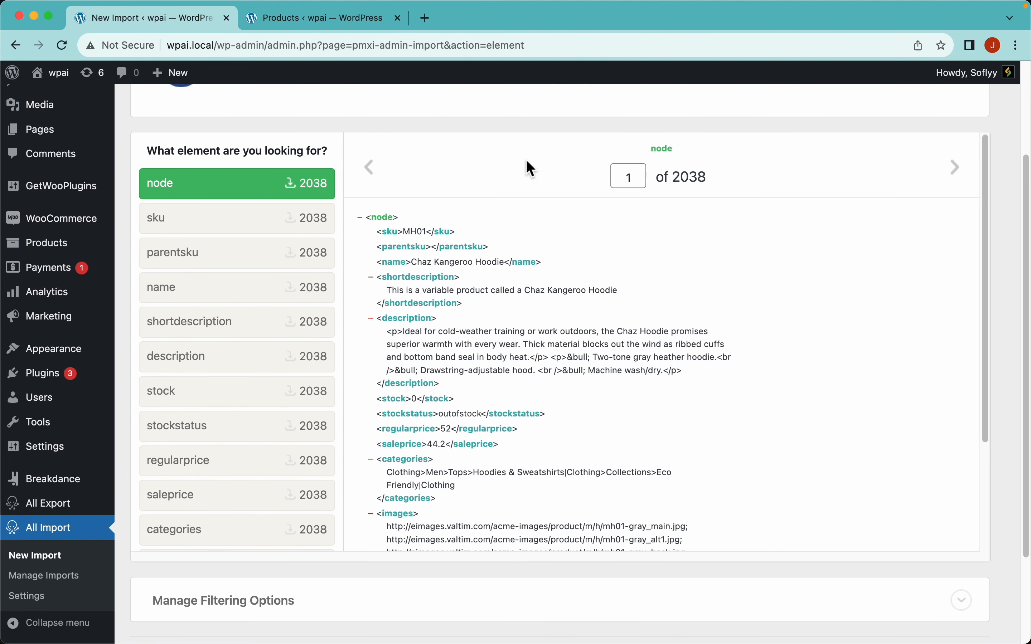
scroll(715, 199, up, 2)
scroll(646, 257, up, 4)
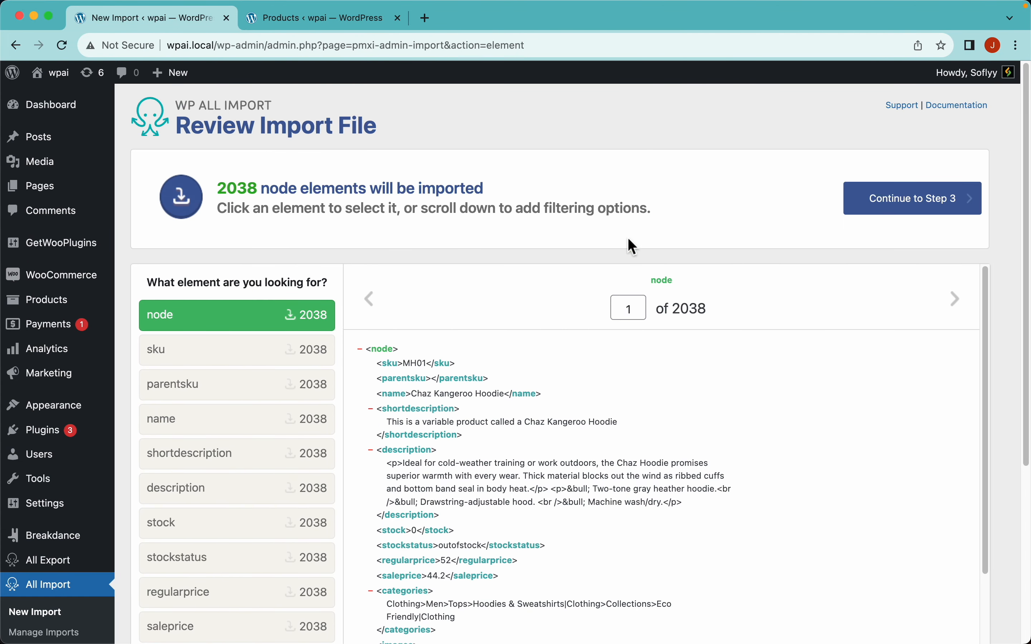
click(947, 218)
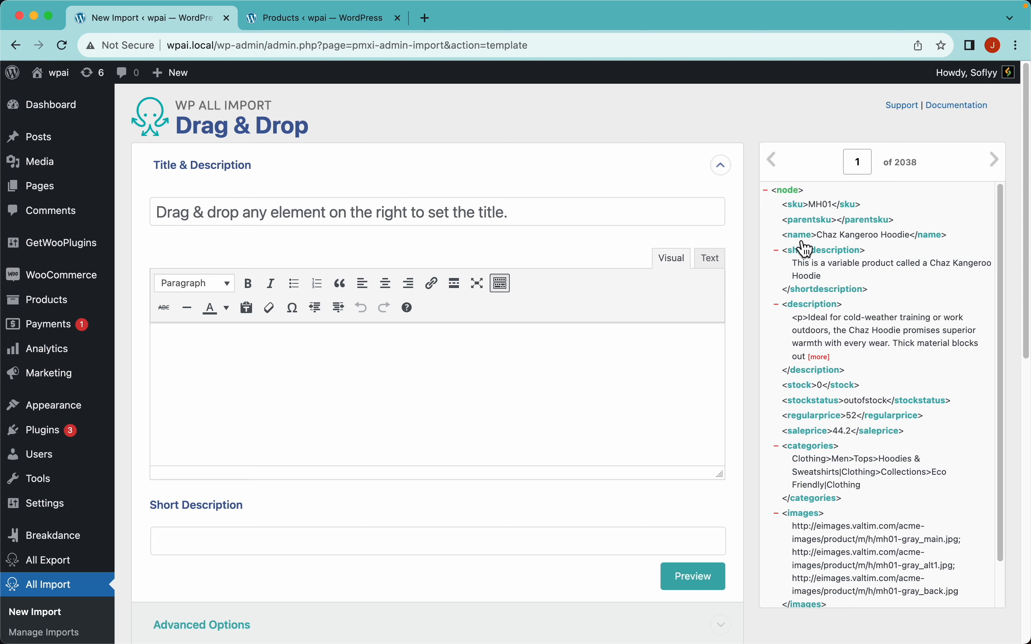
- Map {name[1]} to the product title, {description[1]} to the description and {shortdescription[1]} to the Short Description
drag(807, 235, 640, 219)
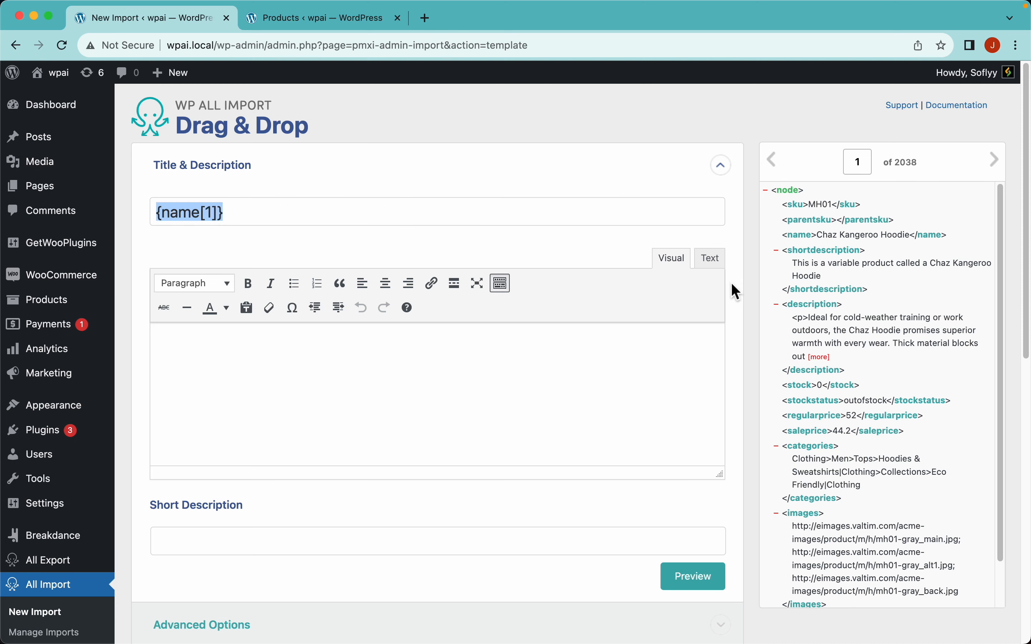
drag(817, 319, 592, 354)
drag(807, 254, 413, 544)
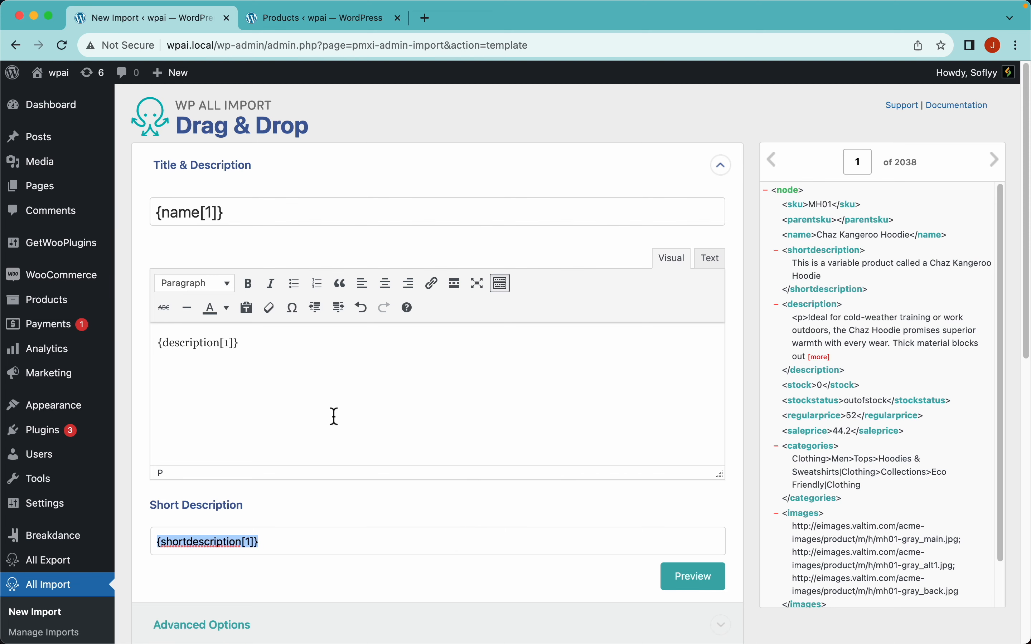
- Expand the WooCommerce Add-On section and set the Product Type to Variable product
scroll(313, 468, down, 9)
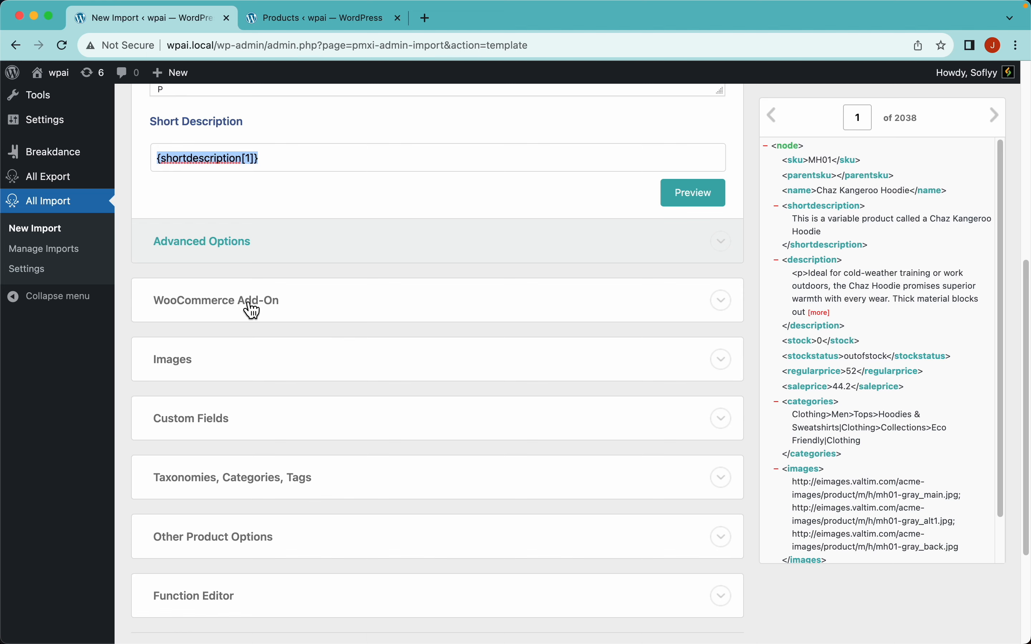
click(294, 305)
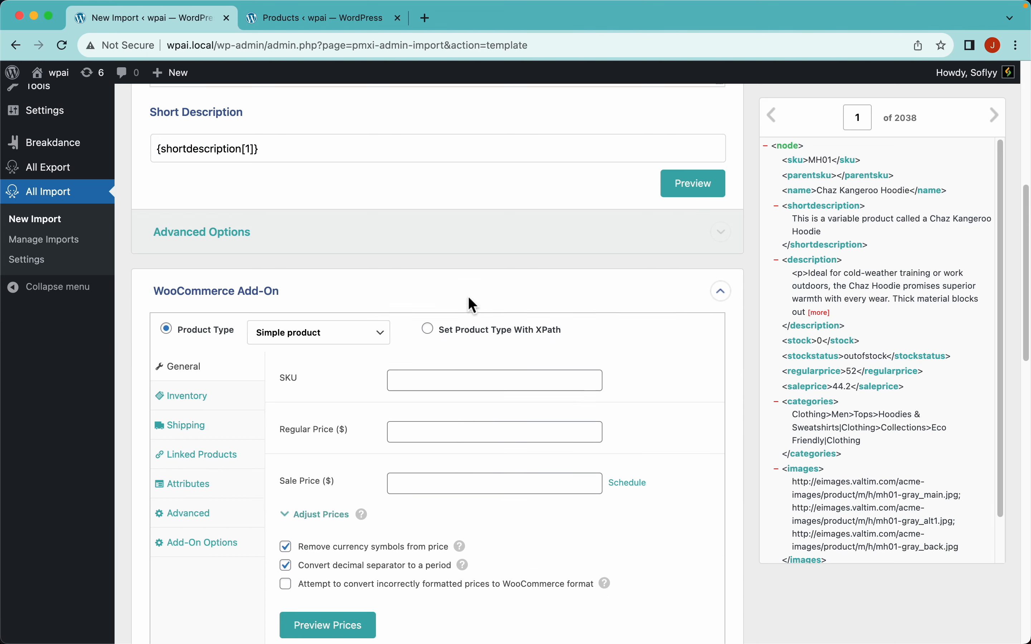
scroll(471, 306, down, 3)
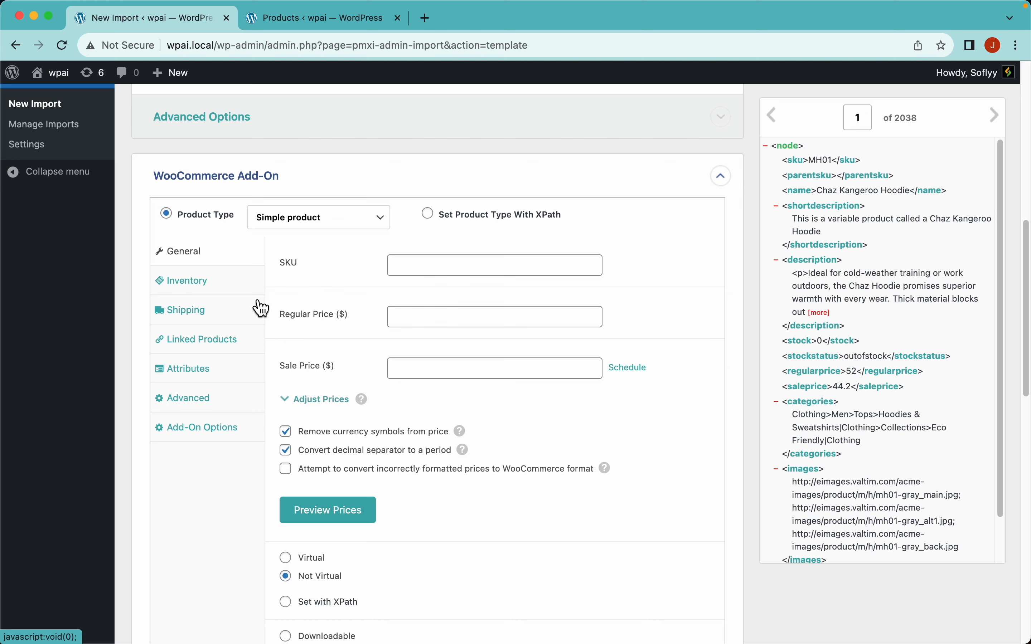
click(346, 224)
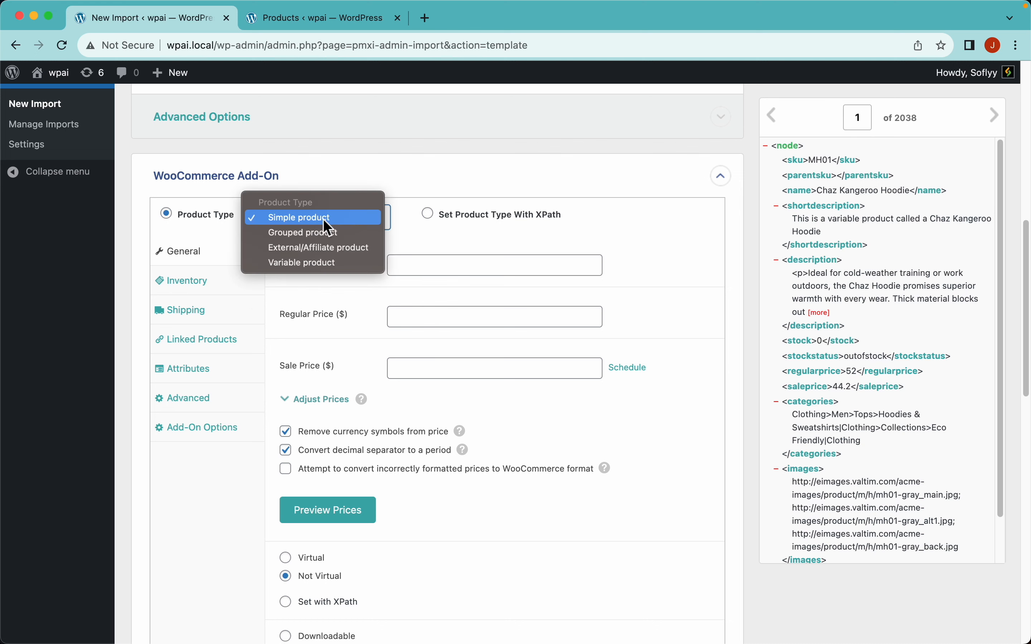
click(334, 263)
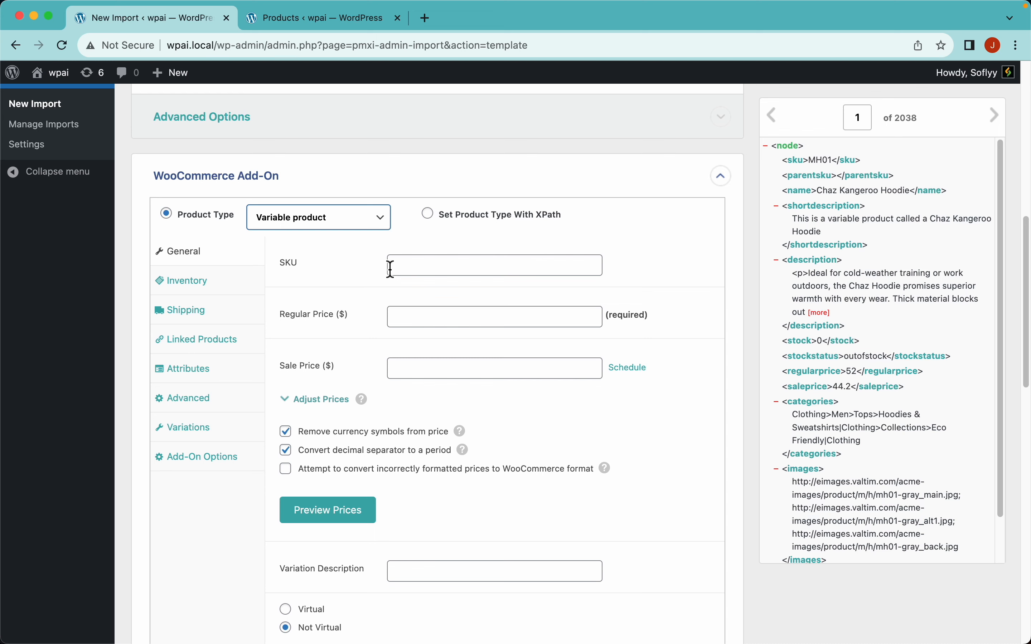
- Map {sku[1]} to SKU, {regularprice[1]} to Regular Price and {saleprice[1]} to Sale Price
drag(796, 161, 513, 265)
scroll(596, 299, down, 2)
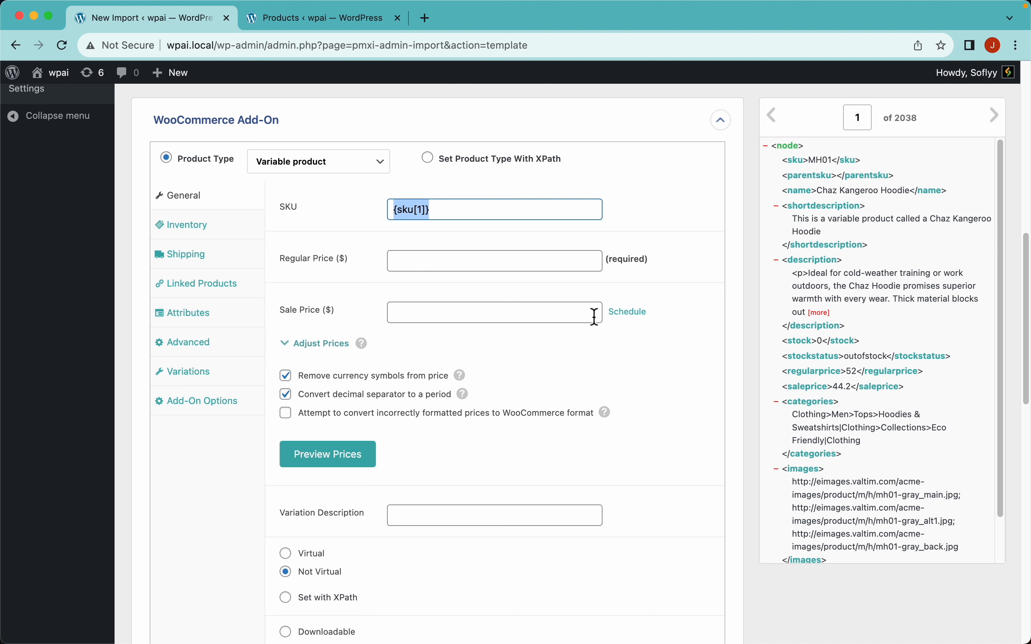
drag(816, 374, 536, 268)
drag(824, 387, 571, 319)
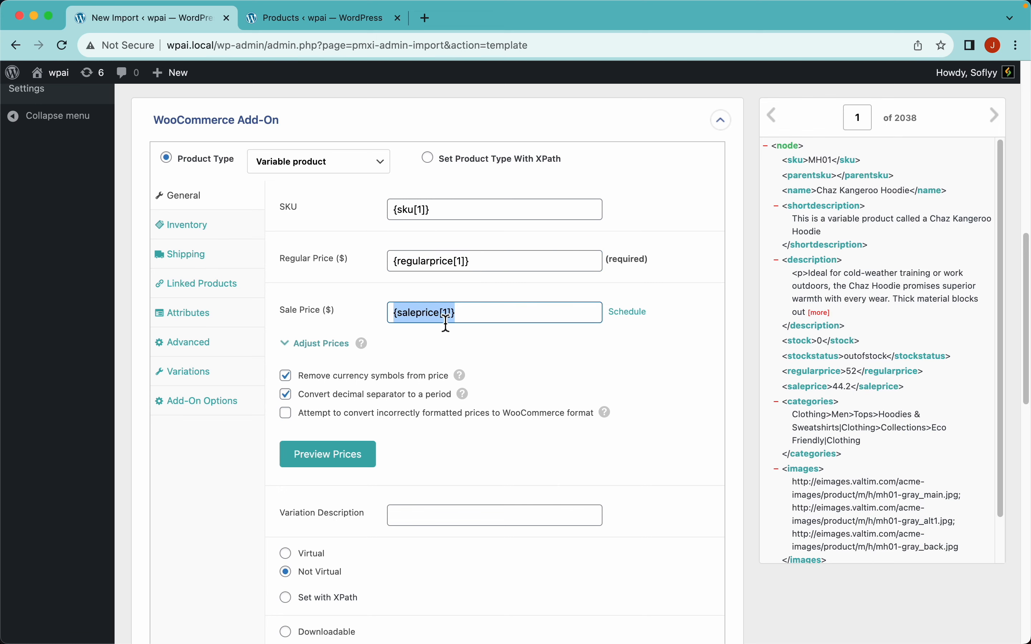
- Preview the mapped prices for the first record, dismiss the preview and review the remaining General product options
click(343, 472)
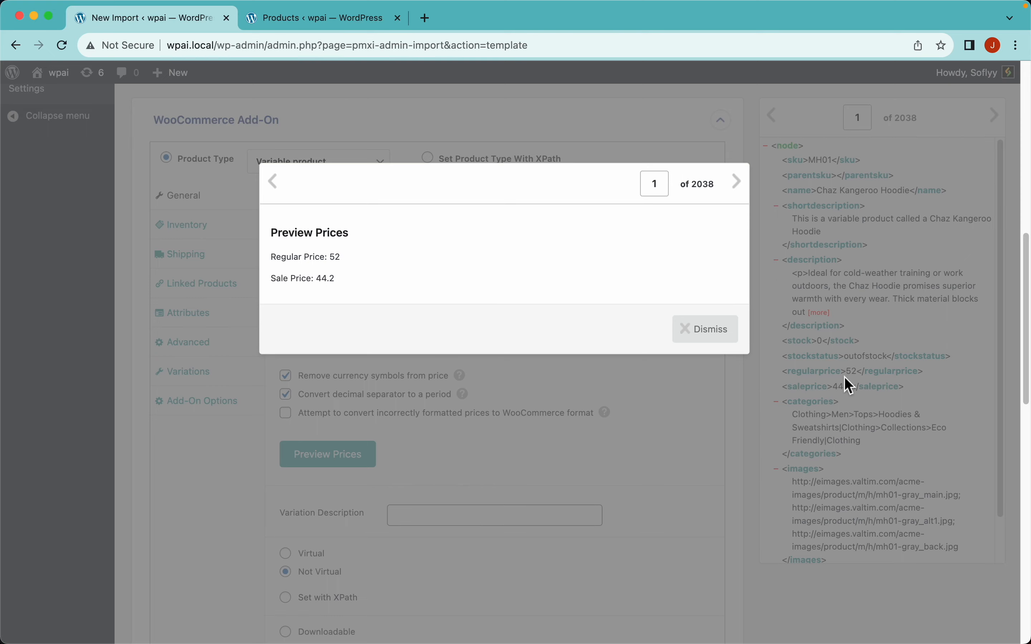
click(707, 336)
scroll(409, 387, down, 5)
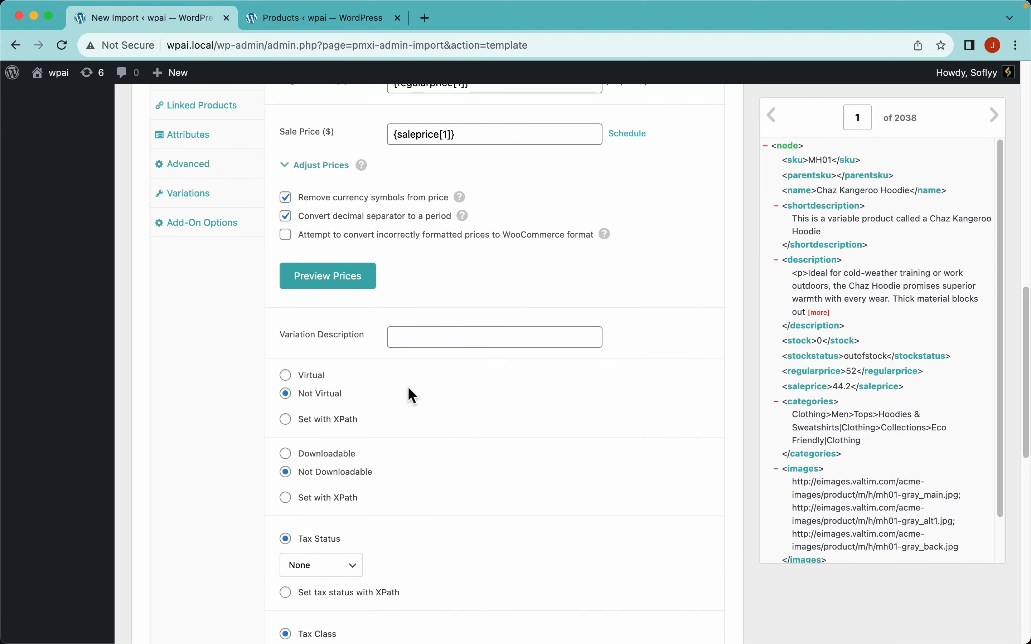
scroll(367, 421, down, 3)
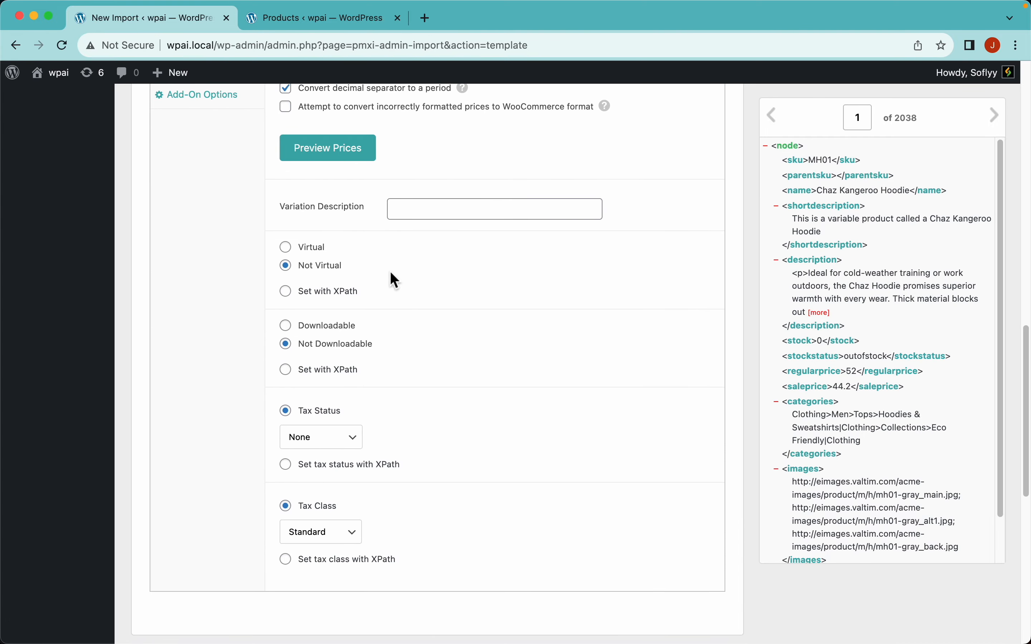
scroll(533, 352, up, 10)
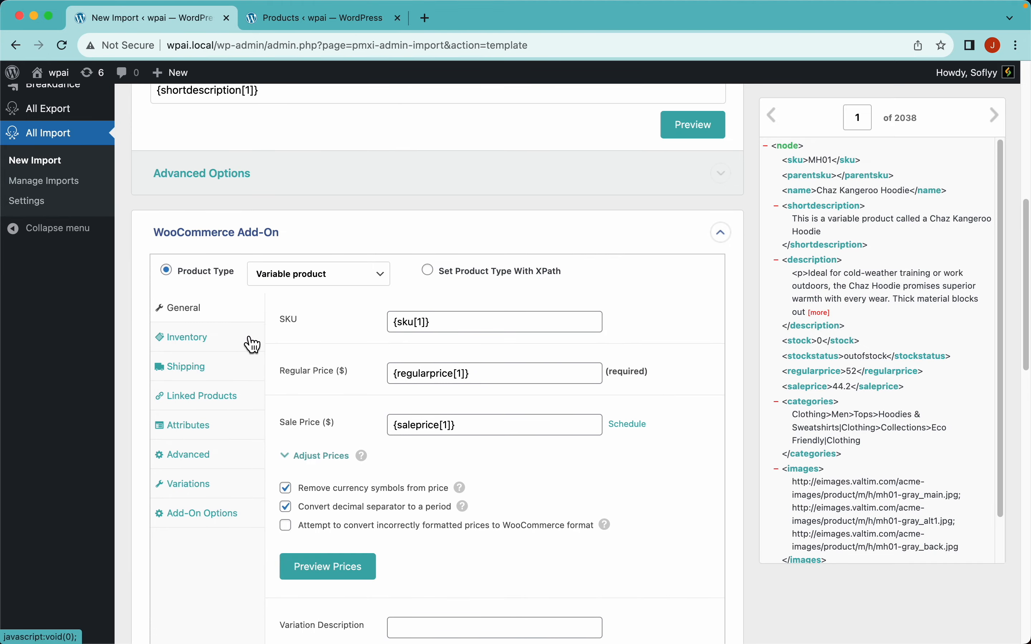
- In the Inventory settings, enable stock management, map {stock[1]} to Stock Qty and set the low stock threshold to 3
click(224, 346)
scroll(438, 358, down, 3)
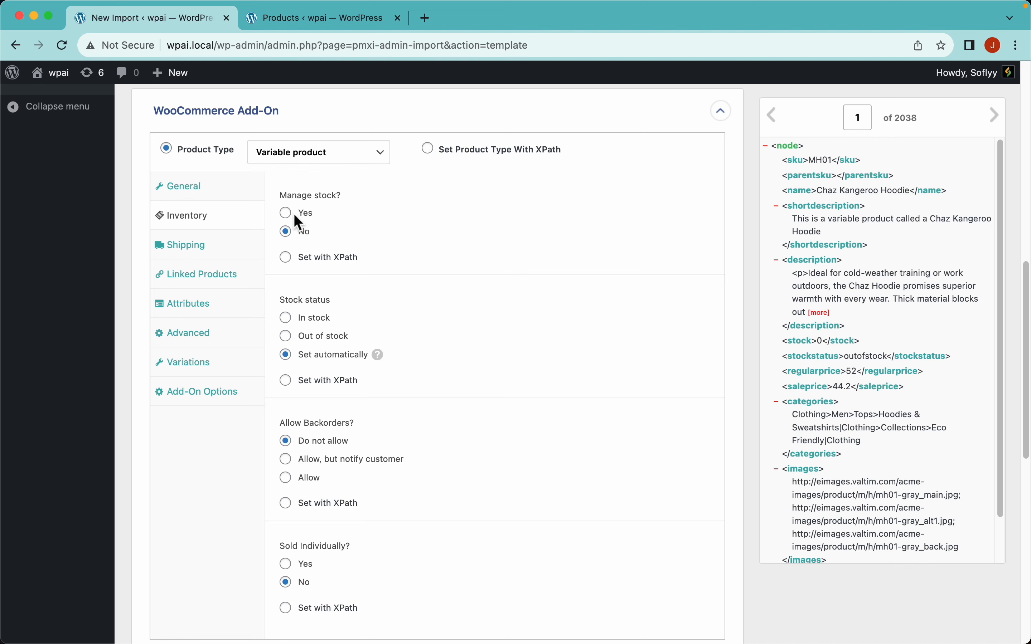
click(294, 220)
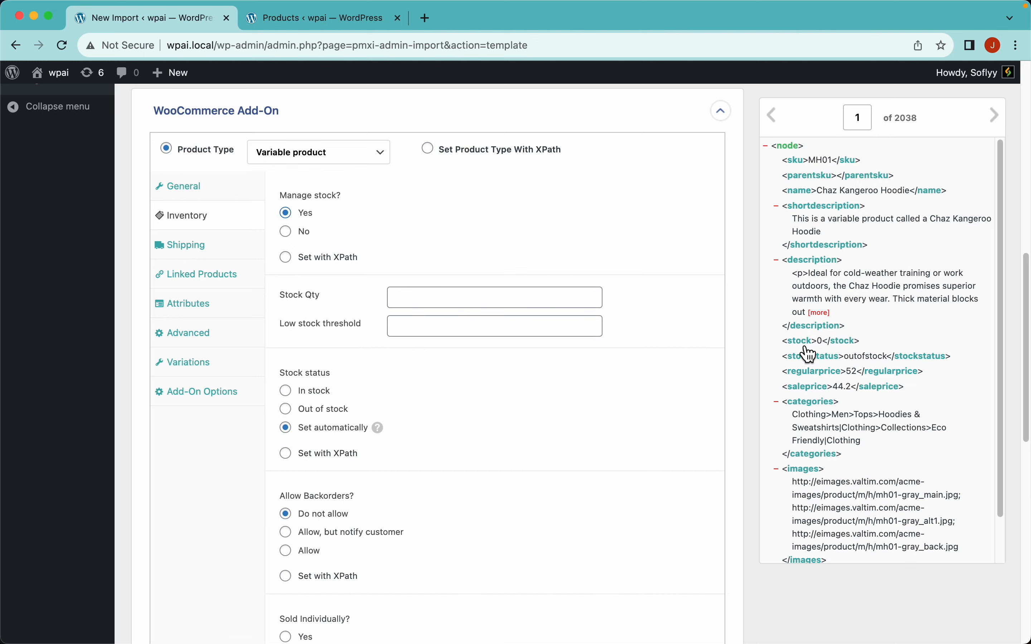
drag(809, 347, 541, 300)
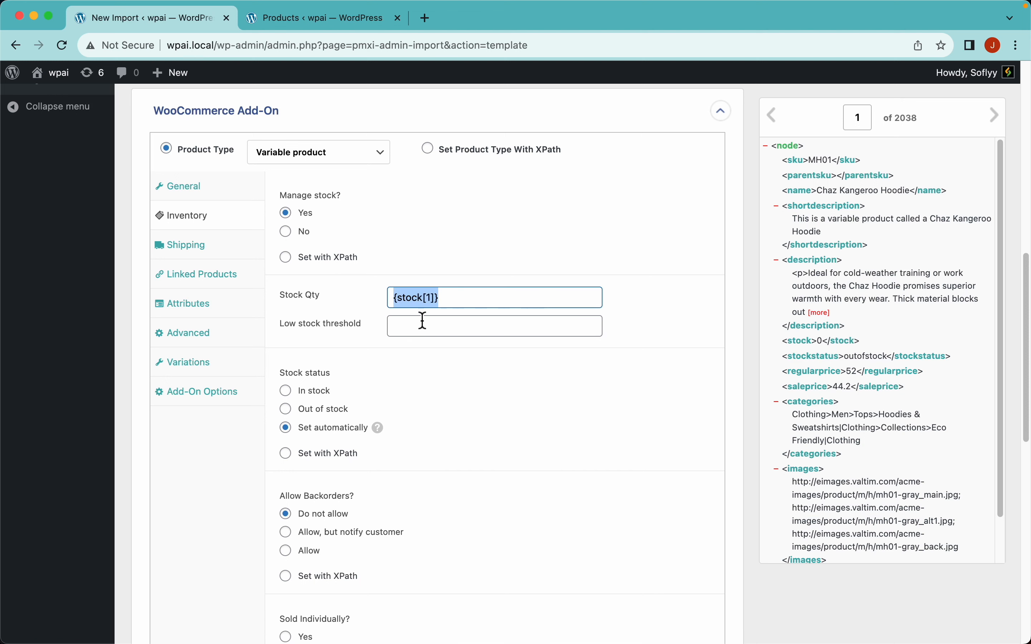
click(405, 331)
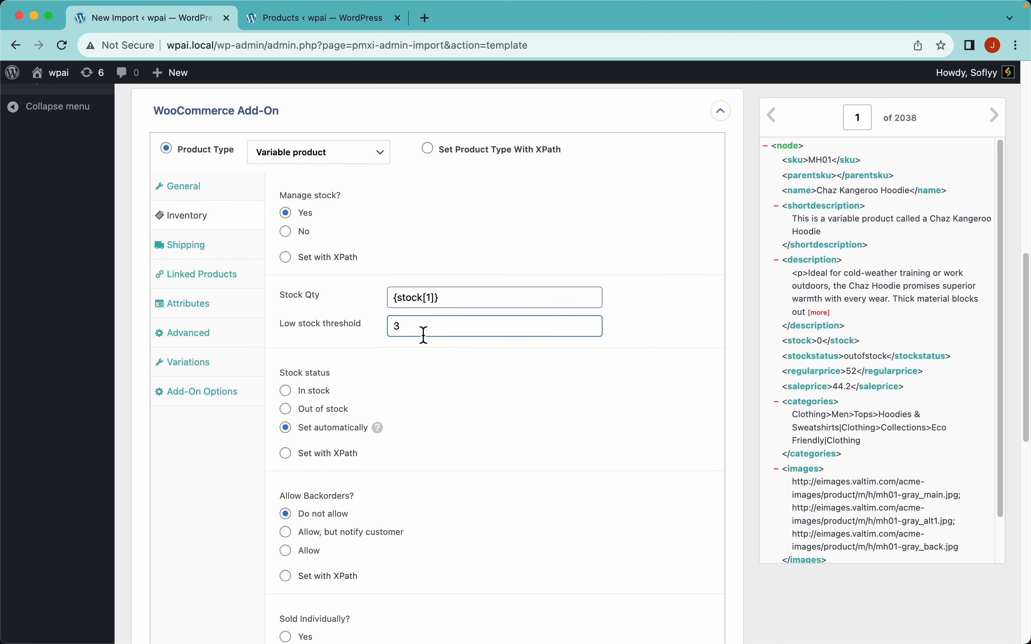
scroll(383, 367, down, 5)
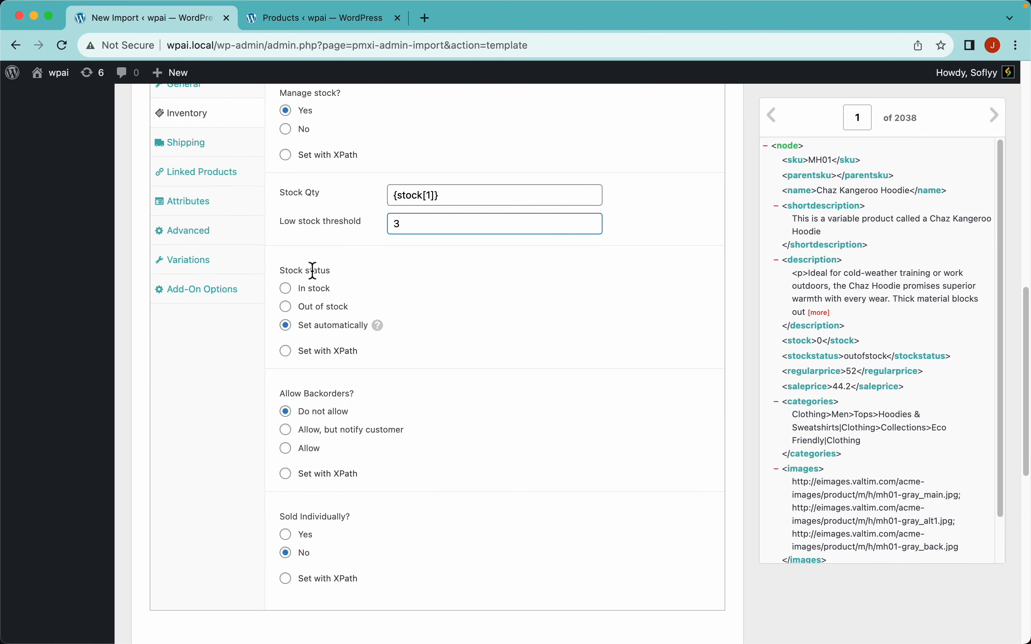
- Set the stock status with XPath to {stockstatus[1]}, checking the stockstatus value in the second record before mapping it
mouse_move(381, 333)
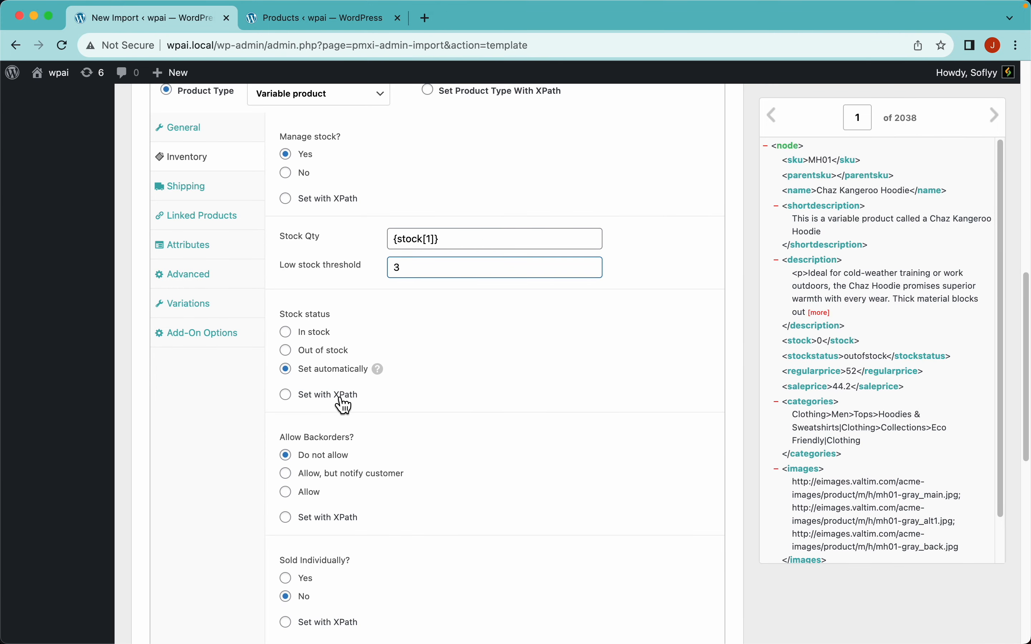
click(330, 403)
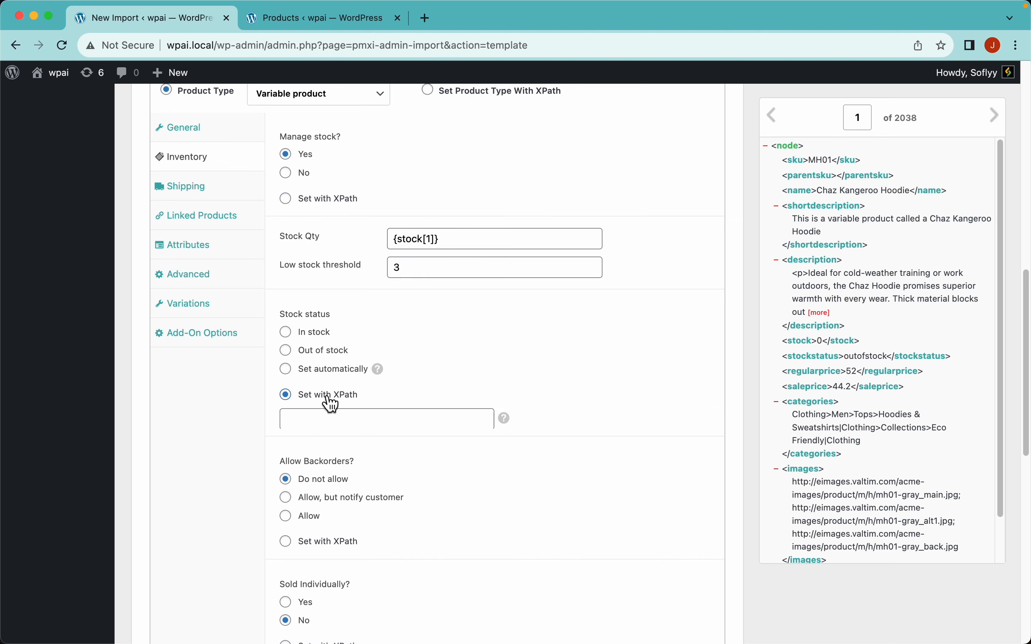
mouse_move(511, 425)
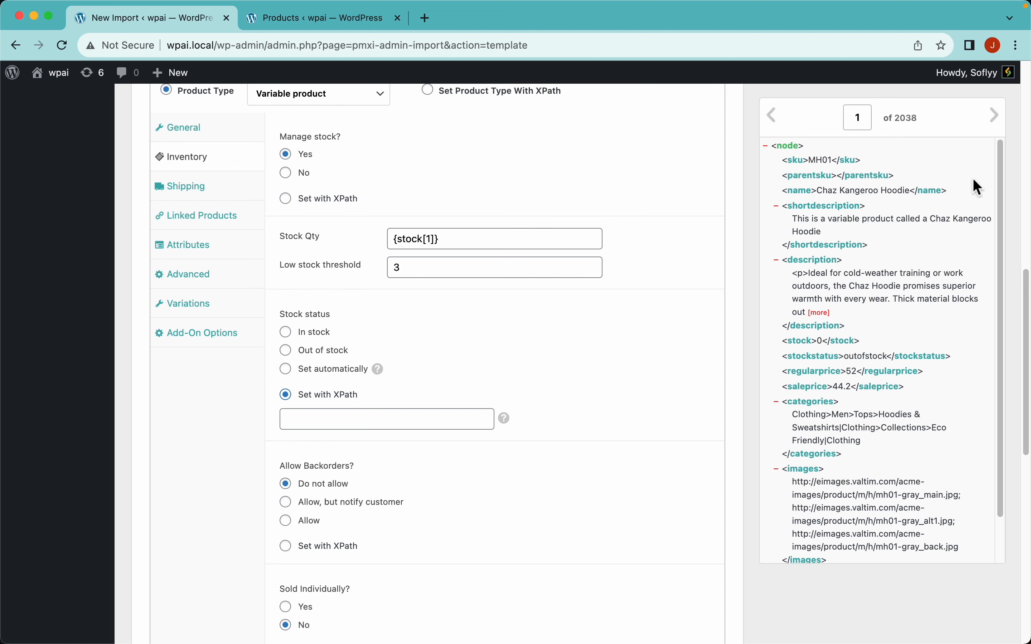
click(993, 123)
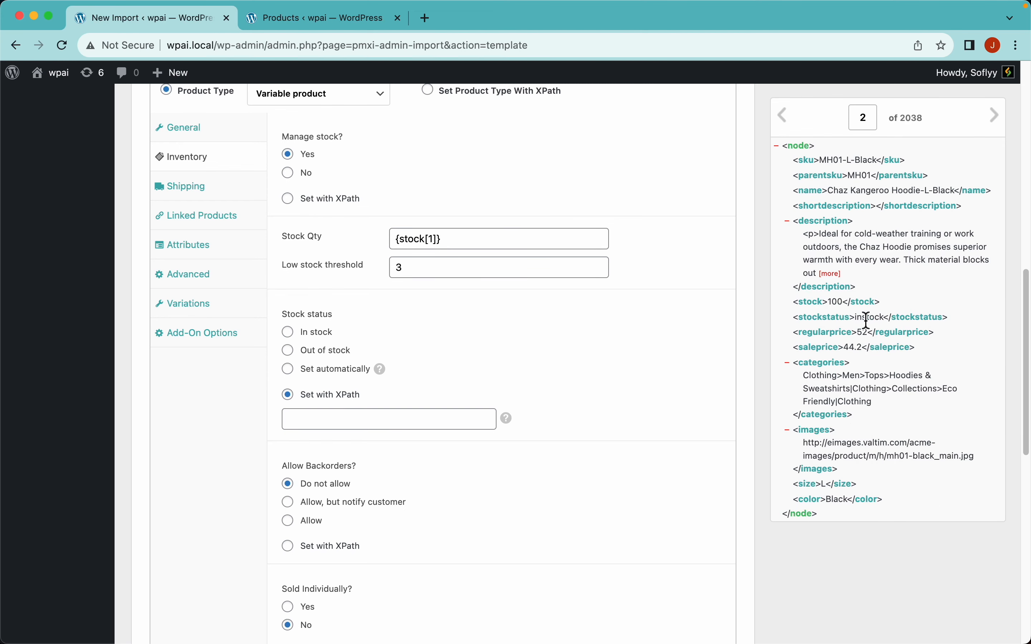
click(784, 116)
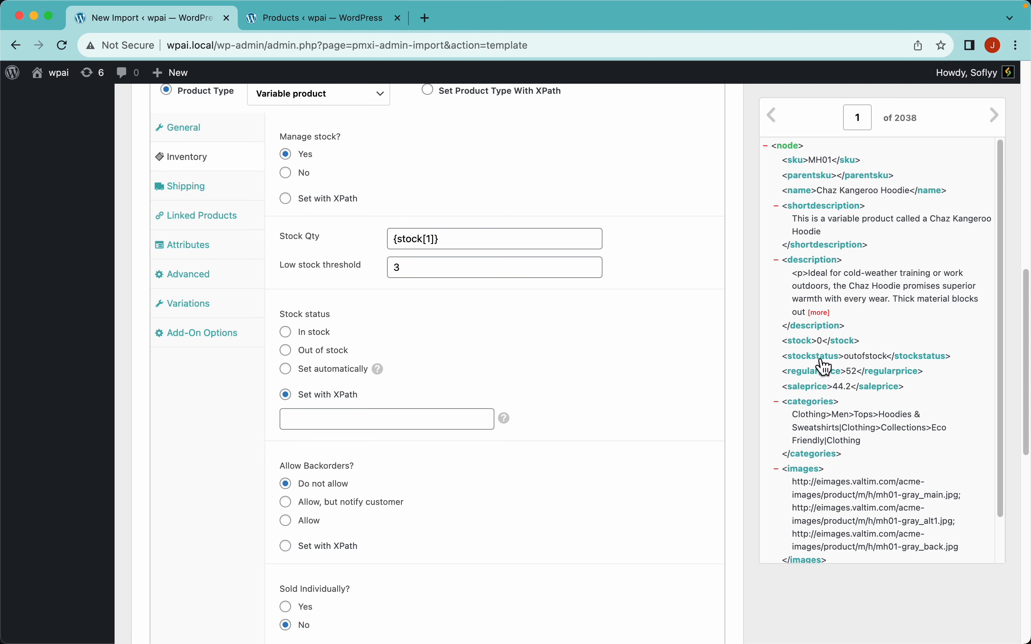
drag(823, 358, 431, 426)
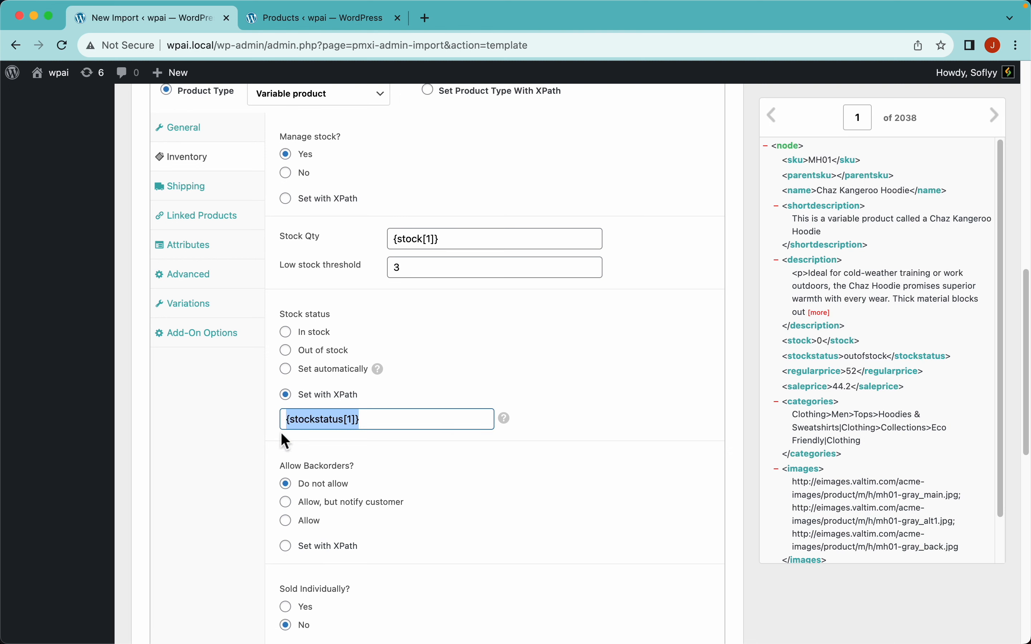
click(428, 435)
scroll(428, 435, down, 5)
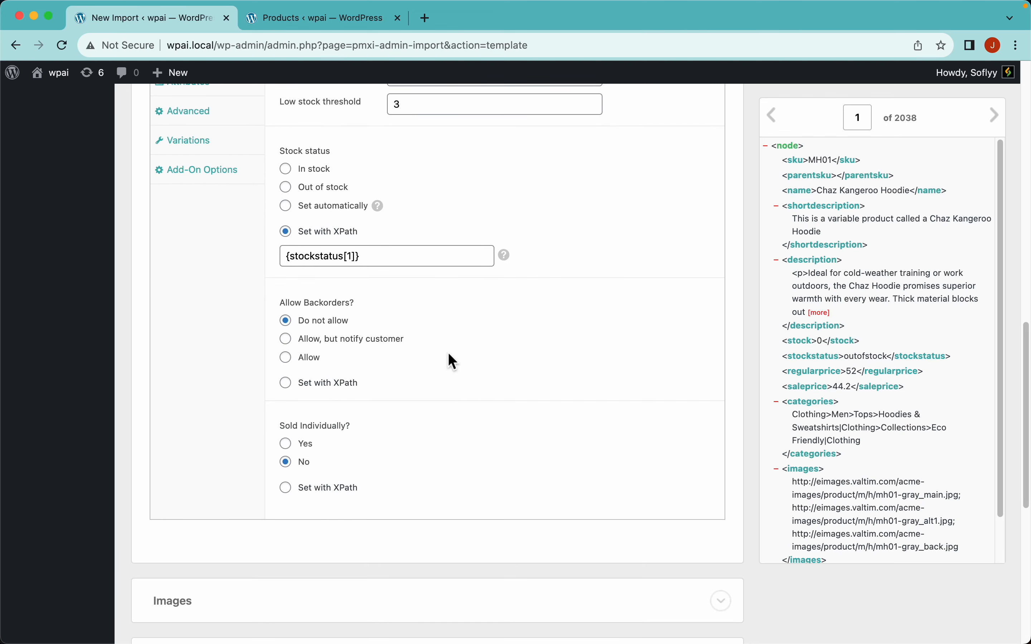
- Review the Shipping and Linked Products settings of the WooCommerce Add-On
scroll(448, 354, up, 5)
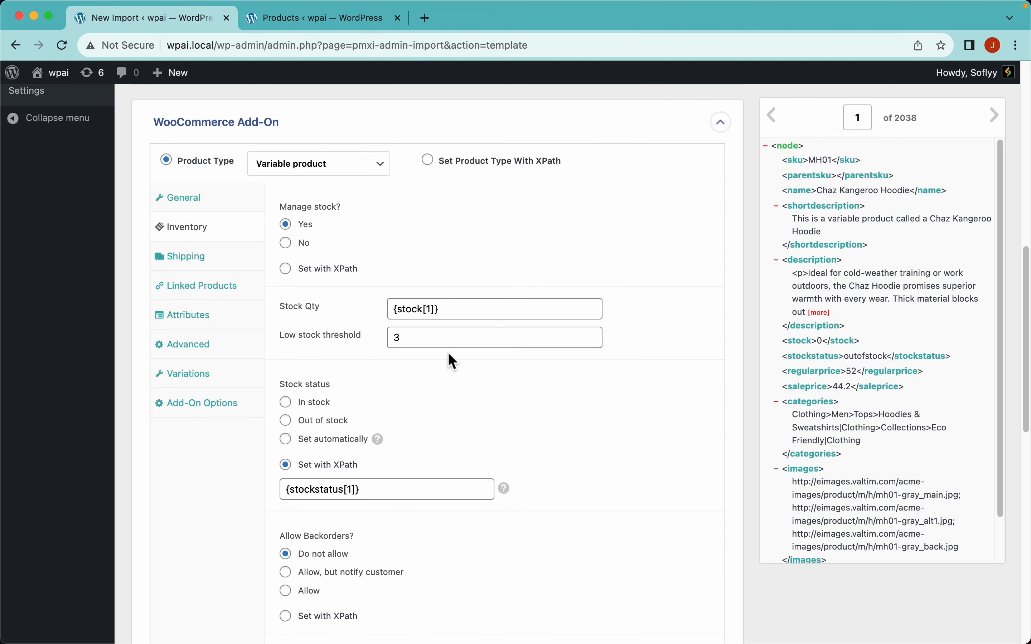
click(210, 267)
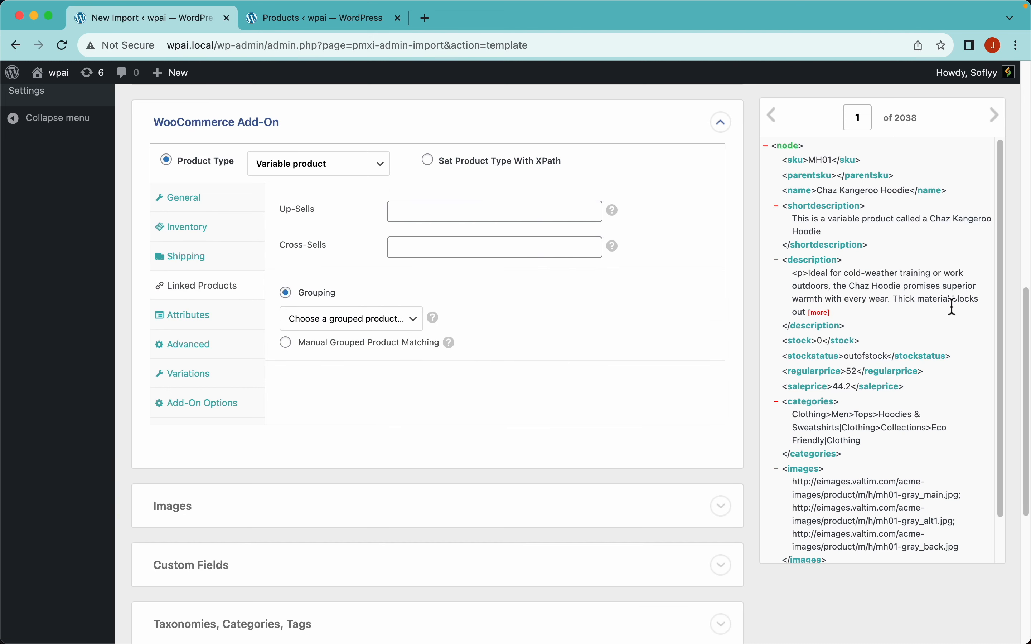
drag(1000, 314, 937, 269)
- In the Attributes settings, add a second attribute row and name the two attributes Size and Color
click(222, 327)
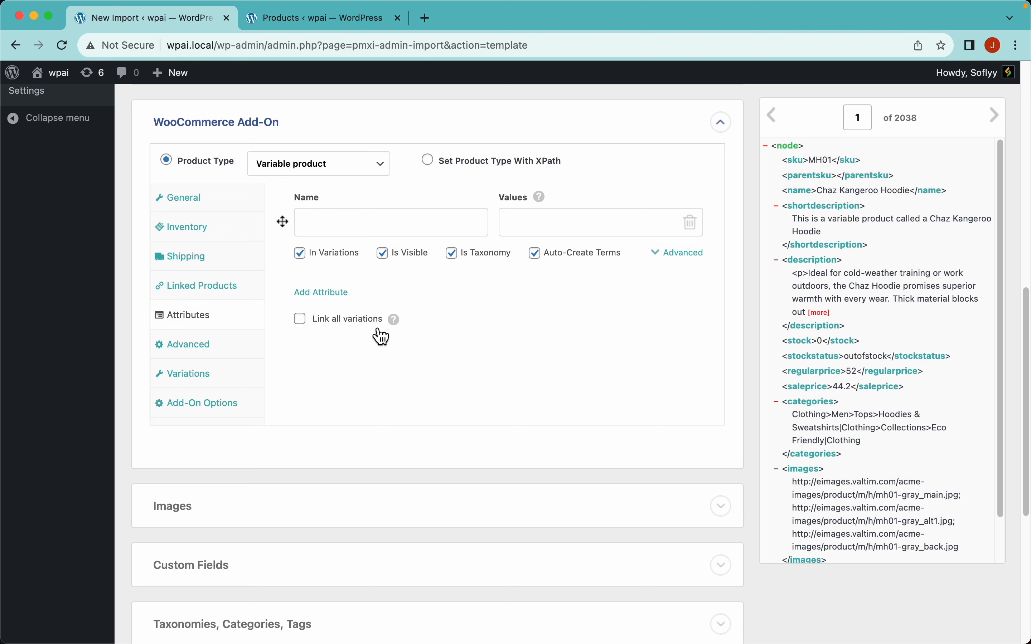
scroll(1001, 466, down, 1)
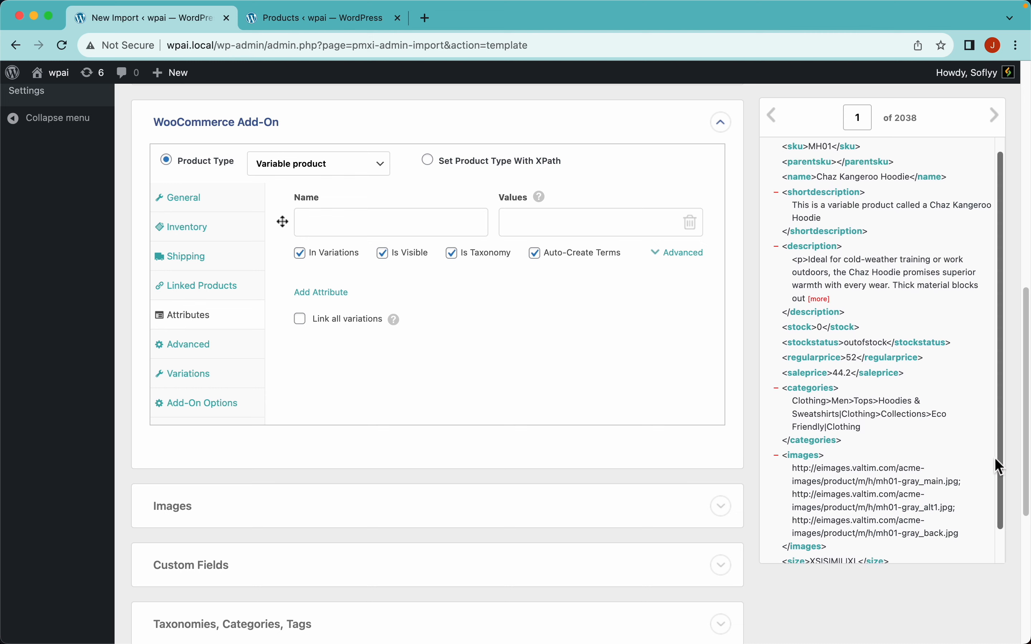
scroll(1001, 467, down, 2)
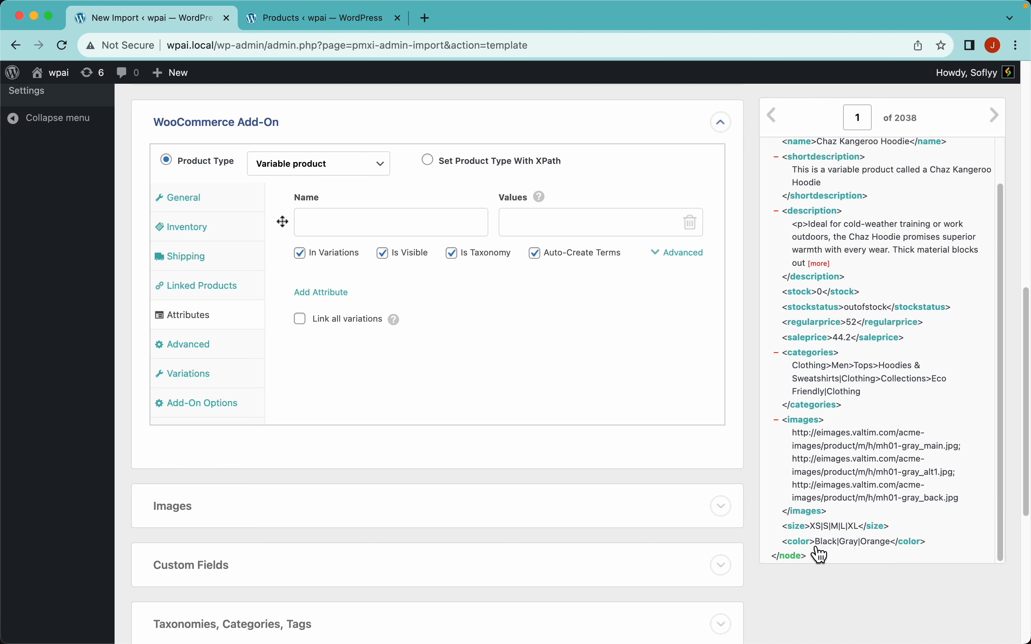
click(336, 294)
click(363, 228)
text(Size)
click(363, 302)
text(Col)
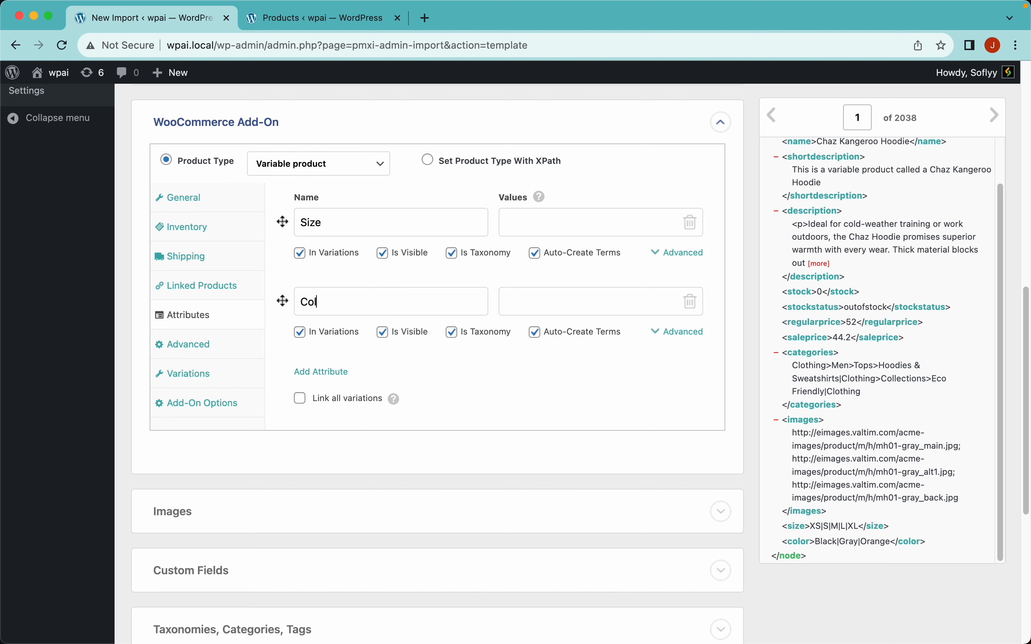
text(or)
- Map {size[1]} to the Size attribute's values and {color[1]} to the Color attribute's values
drag(799, 530, 519, 230)
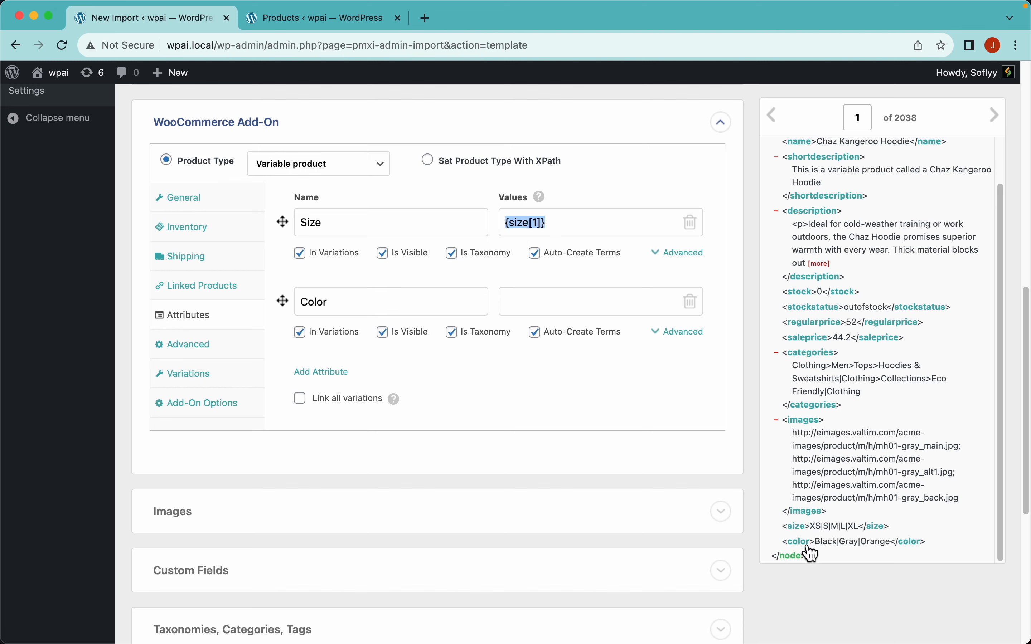
drag(812, 554, 571, 305)
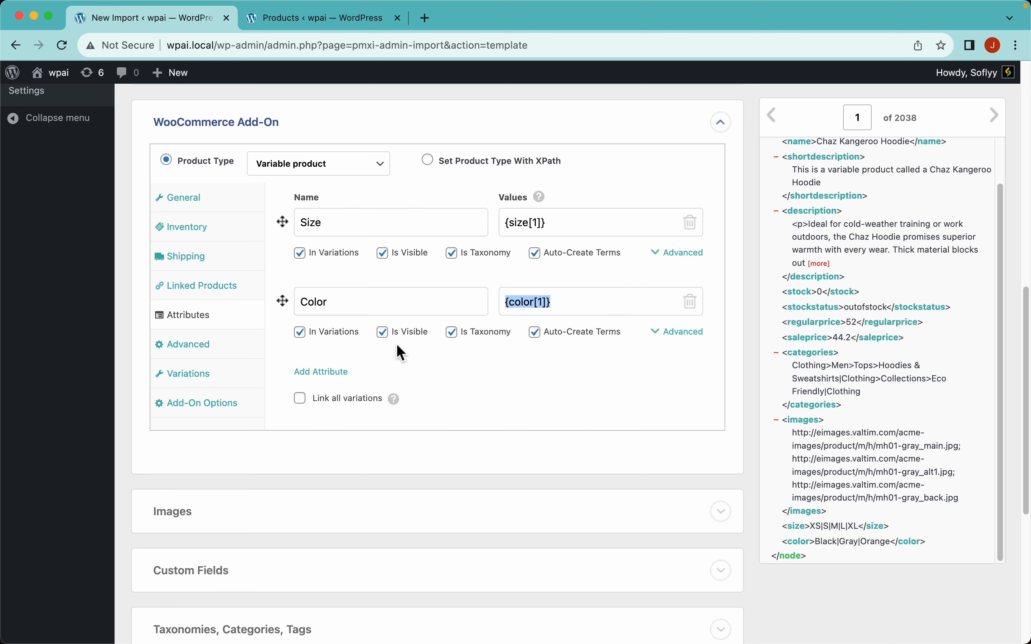
click(513, 247)
- Open the Variations settings and examine the example data for linking variations by parent SKU
click(228, 381)
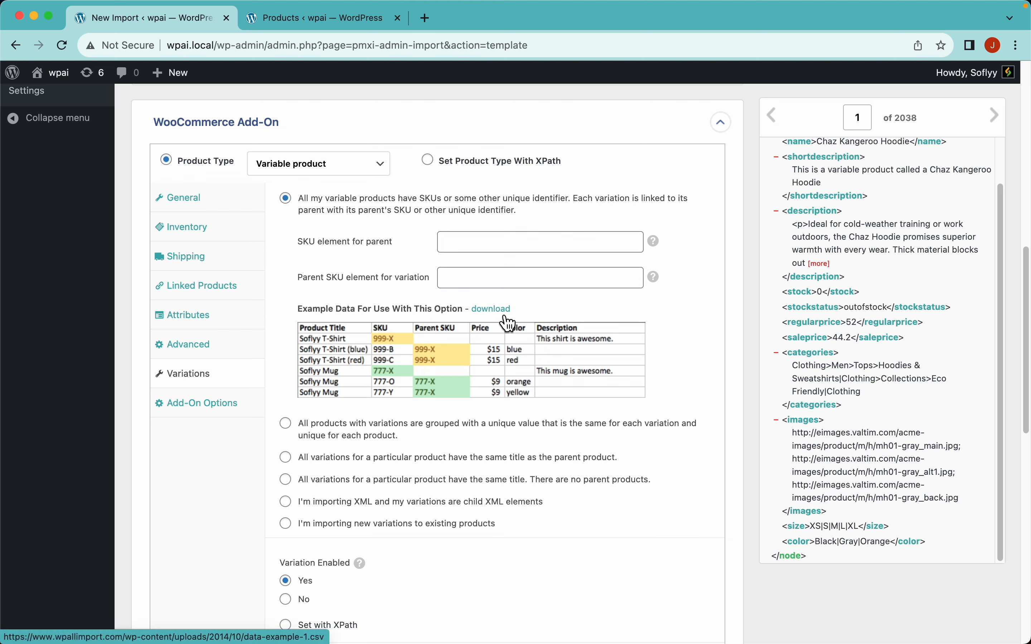
scroll(874, 215, up, 3)
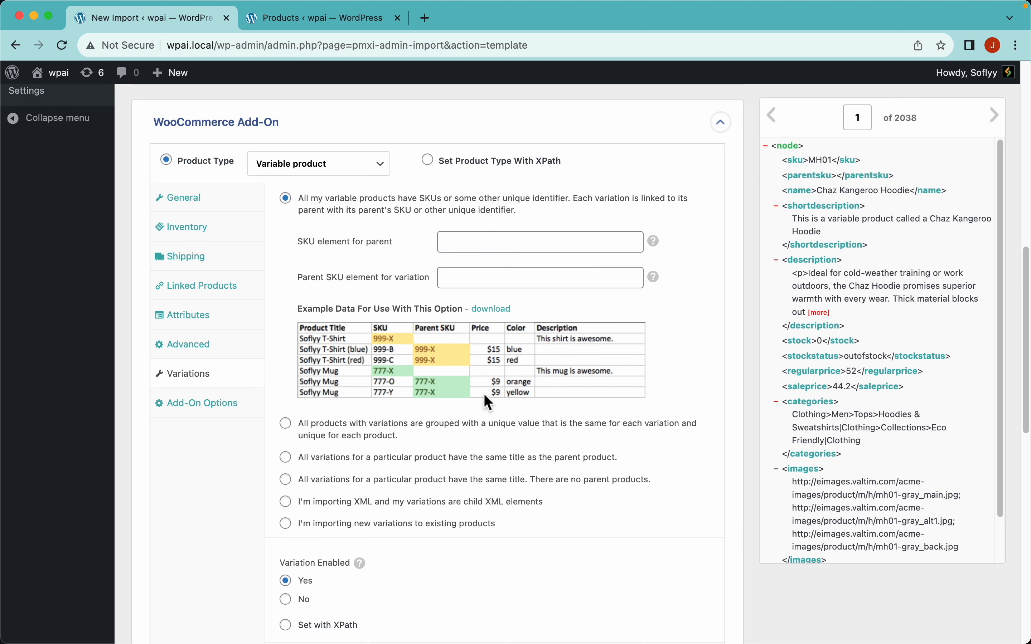
- Try matching variations by the parent product's title with {name[1]} as Product Title, and return to the option that links variations by SKU
click(366, 458)
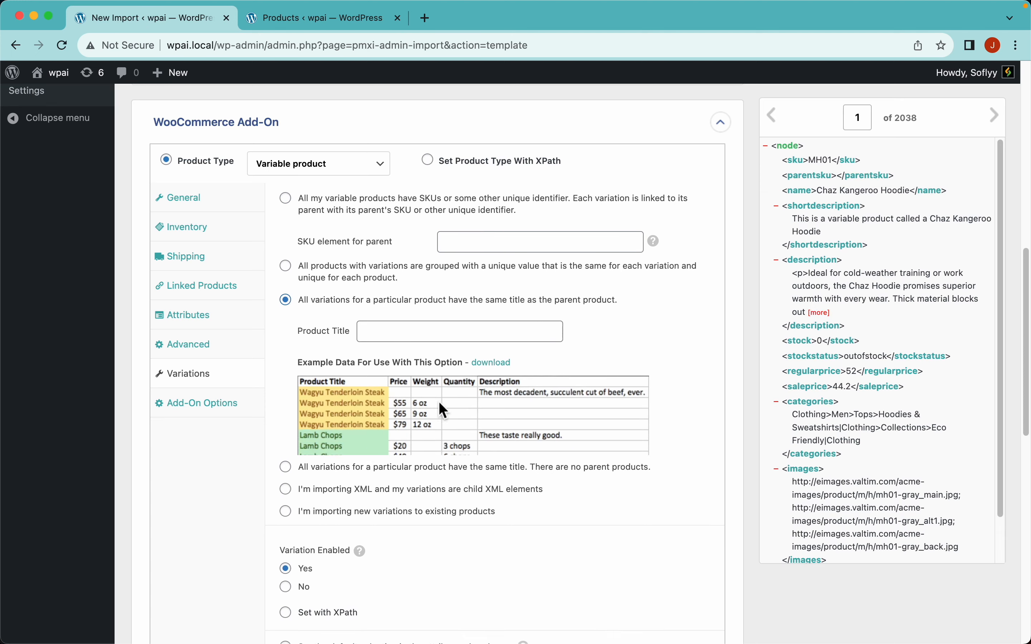
scroll(409, 333, up, 5)
scroll(409, 333, up, 2)
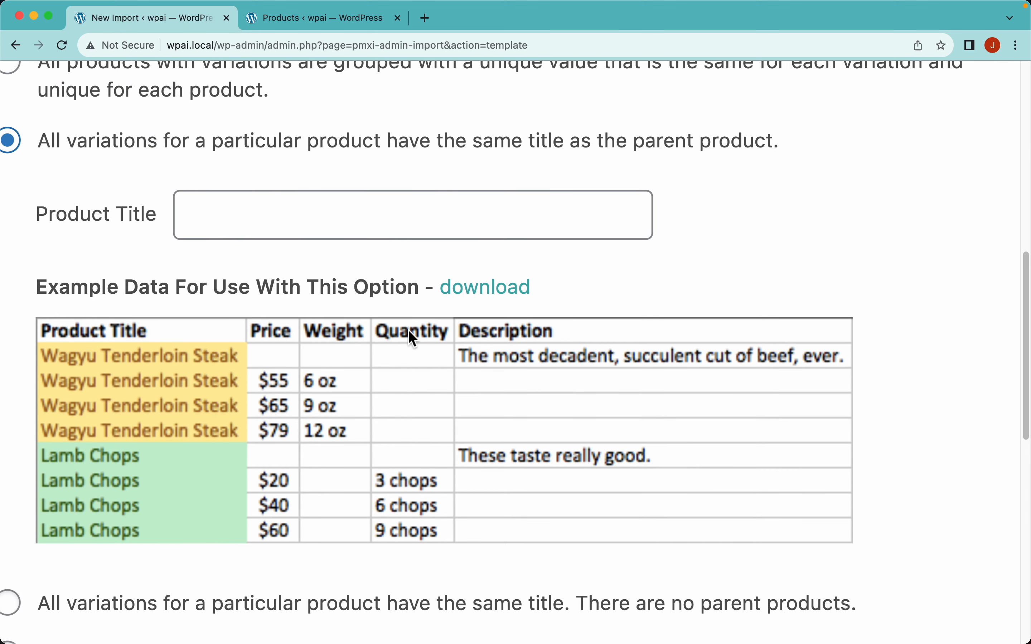
scroll(408, 333, left, 2)
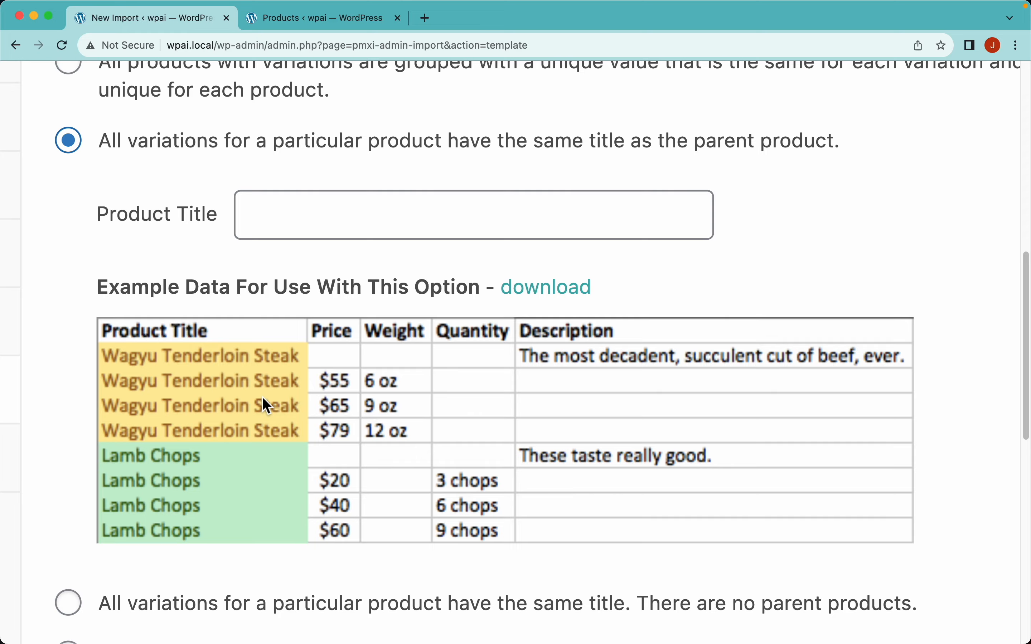
scroll(435, 313, down, 5)
drag(802, 193, 533, 273)
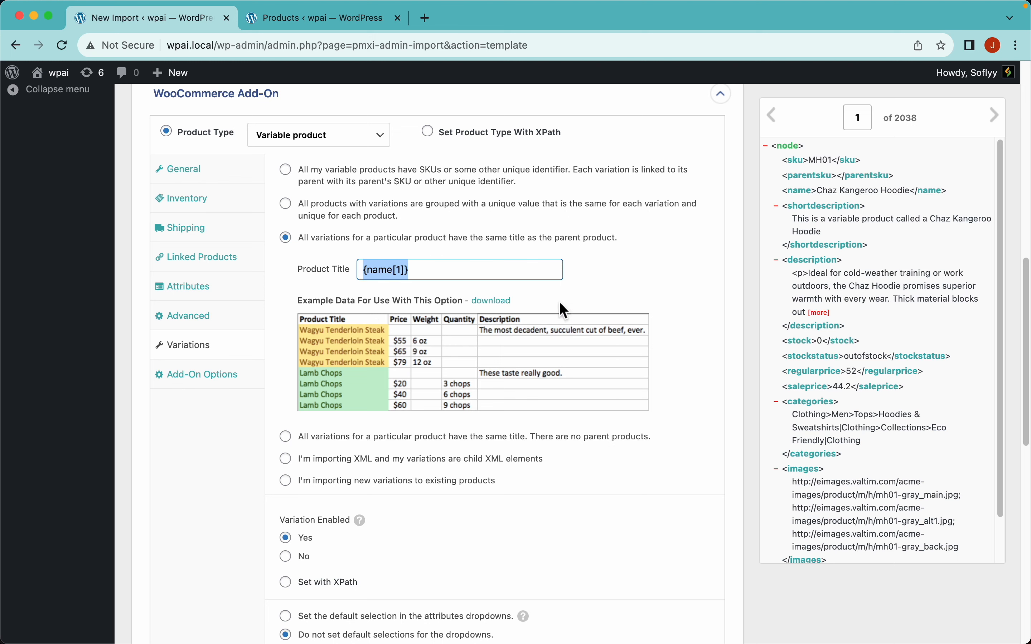
click(389, 184)
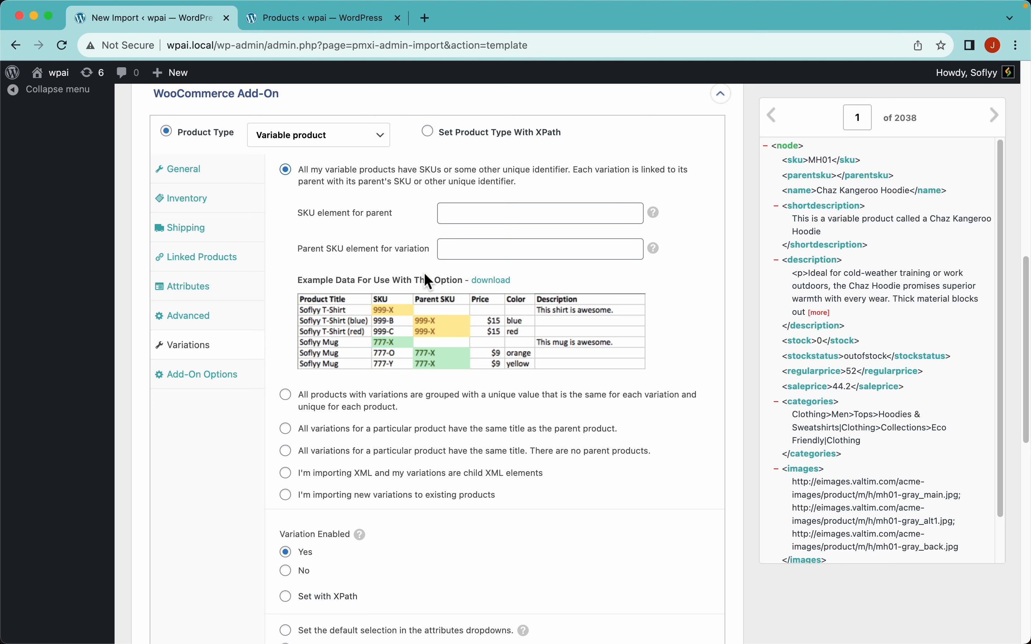
- Switch to the WooCommerce-Import workbook in Excel and examine how the SKU and Parent SKU columns link the MH01 variations to their parent
key(super+Tab)
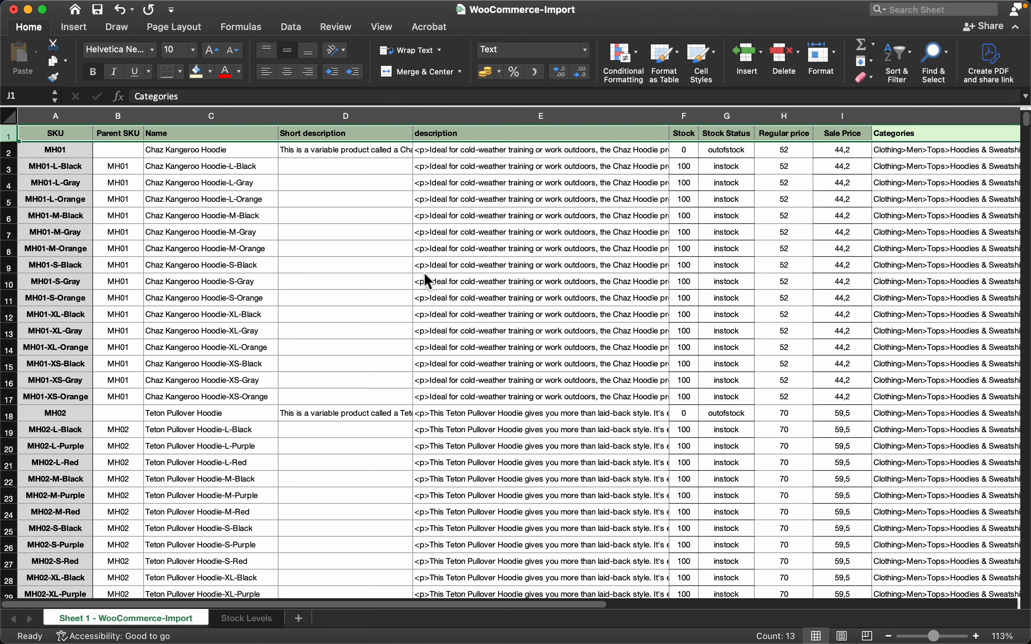
click(318, 235)
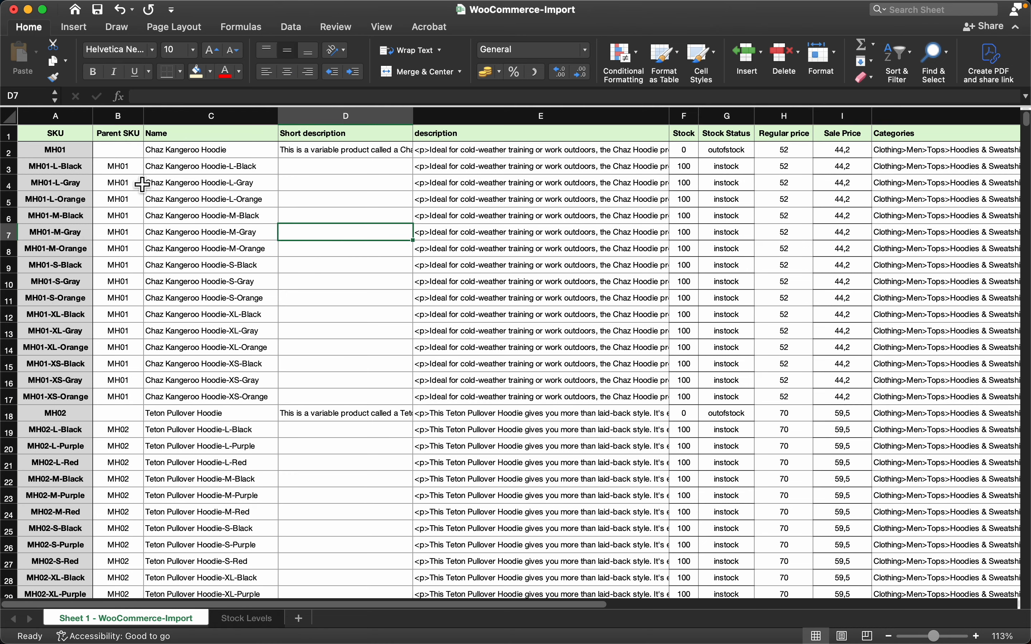
click(72, 117)
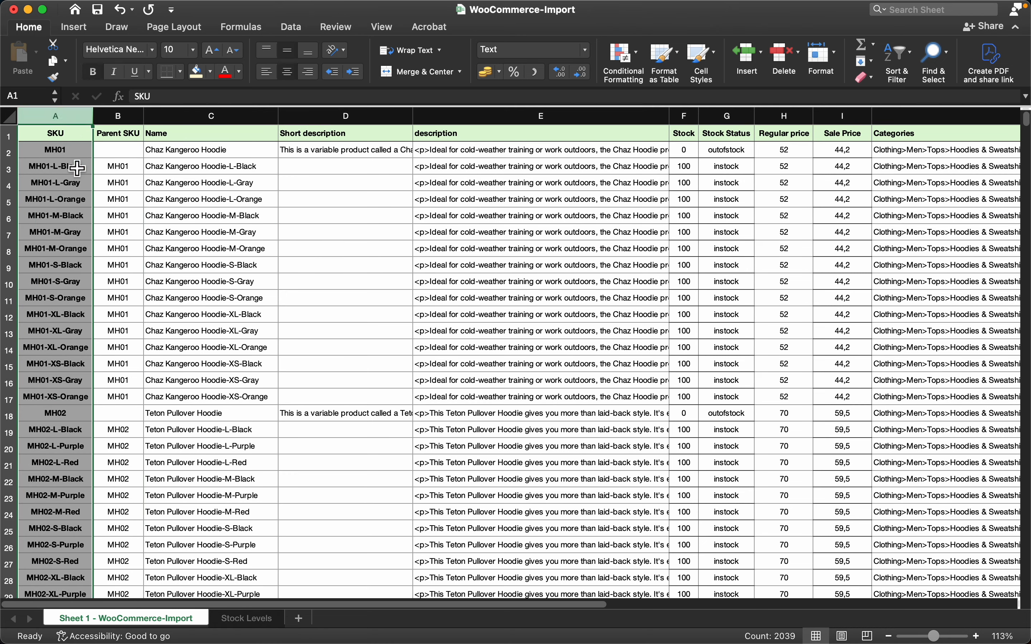
drag(68, 150, 70, 413)
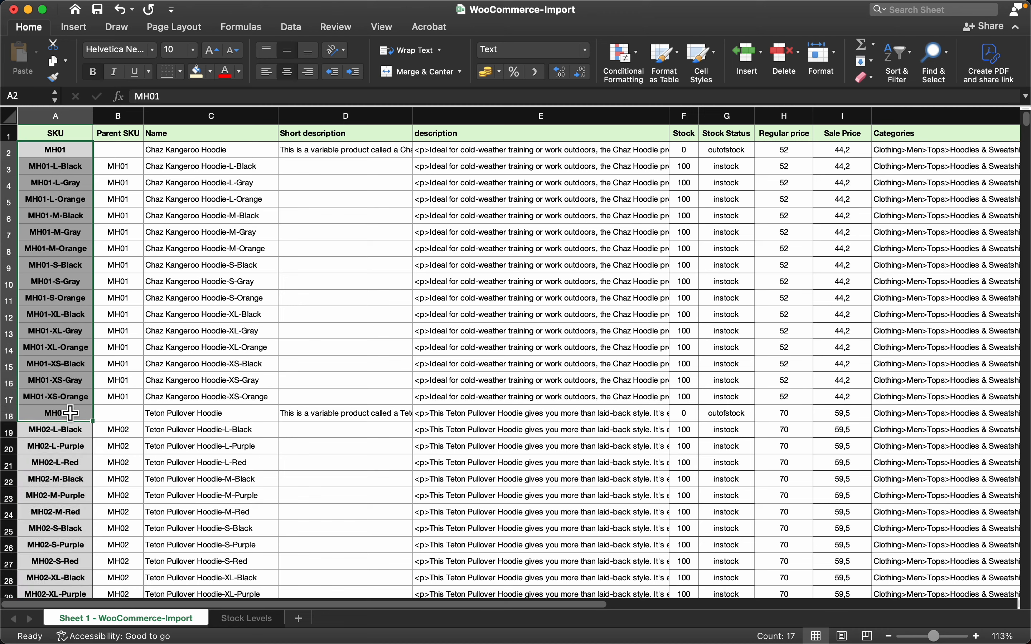
click(70, 413)
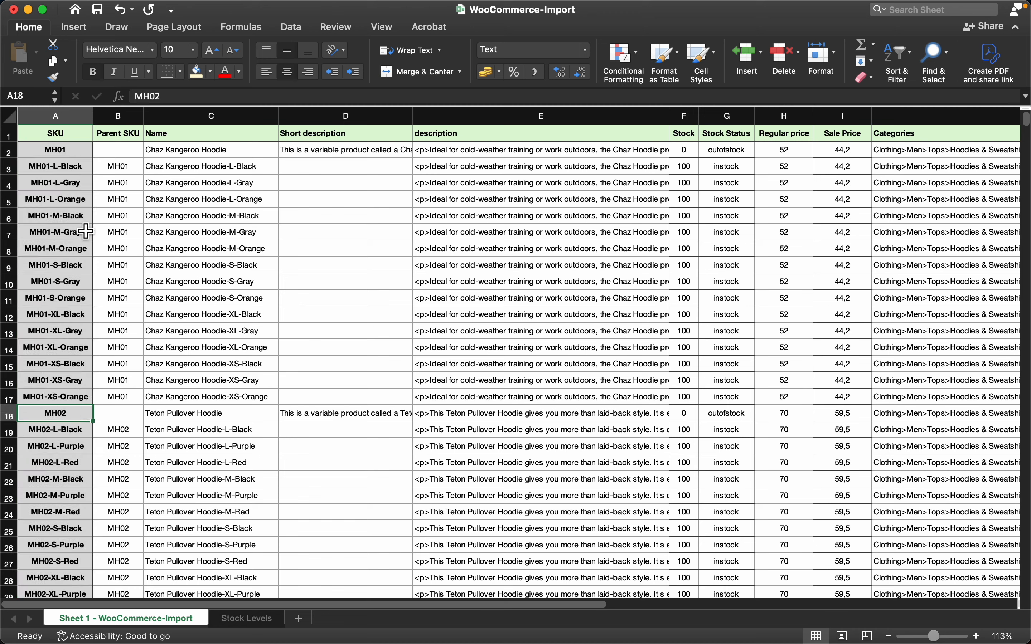
click(121, 116)
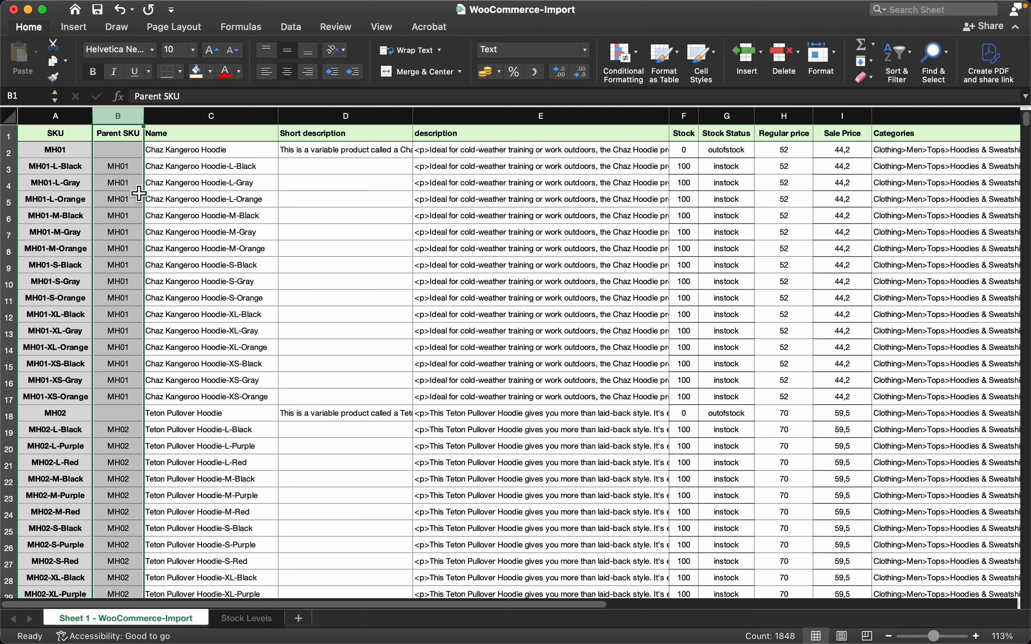
drag(128, 167, 128, 396)
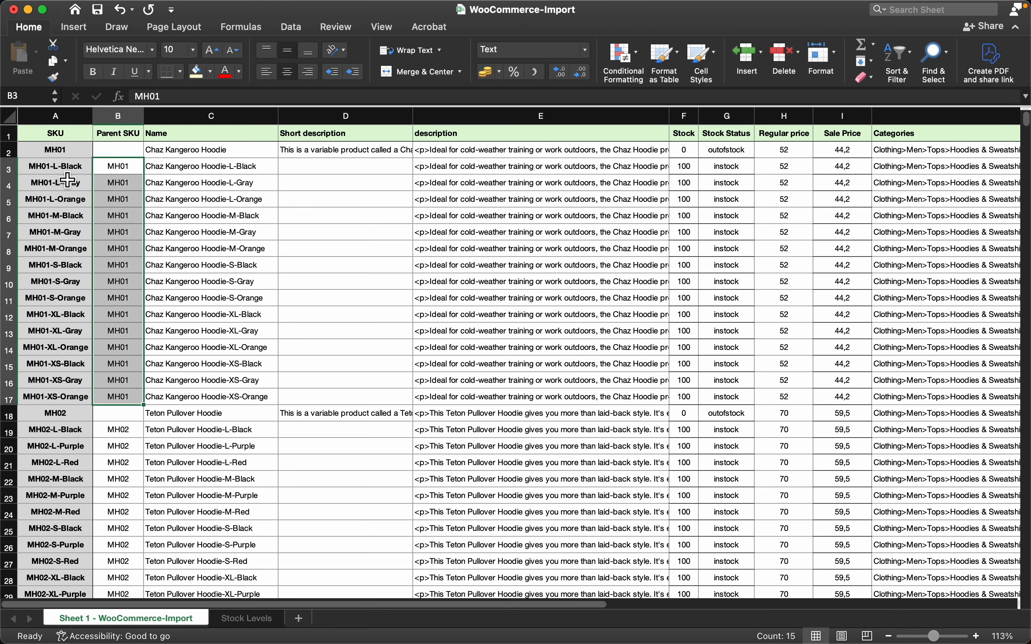
click(54, 116)
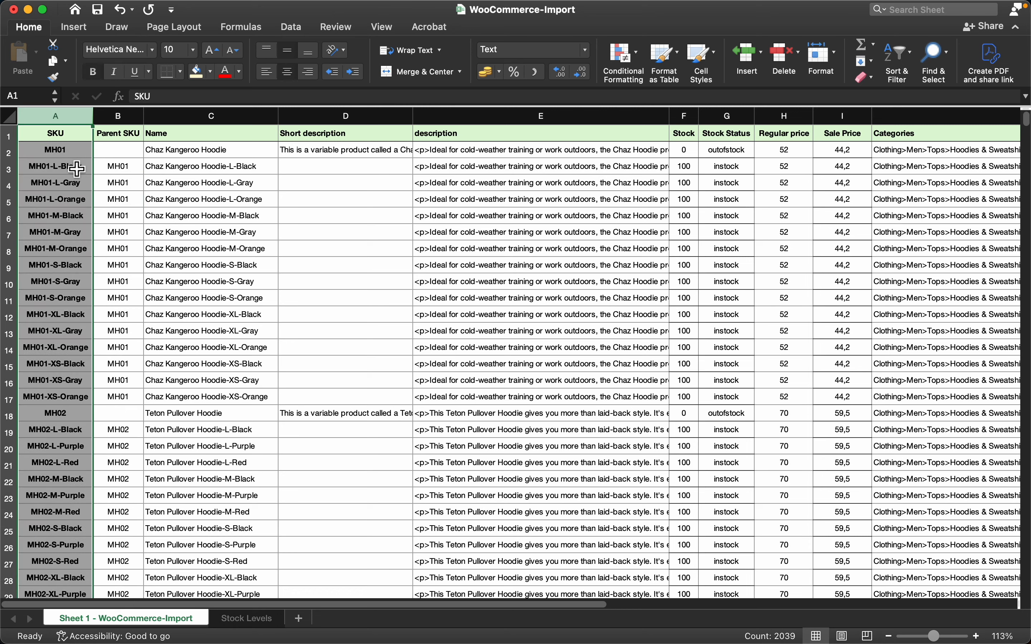
- Compare the Chaz Kangaroo Hoodie parent's name with its variation names in the Name column
click(179, 154)
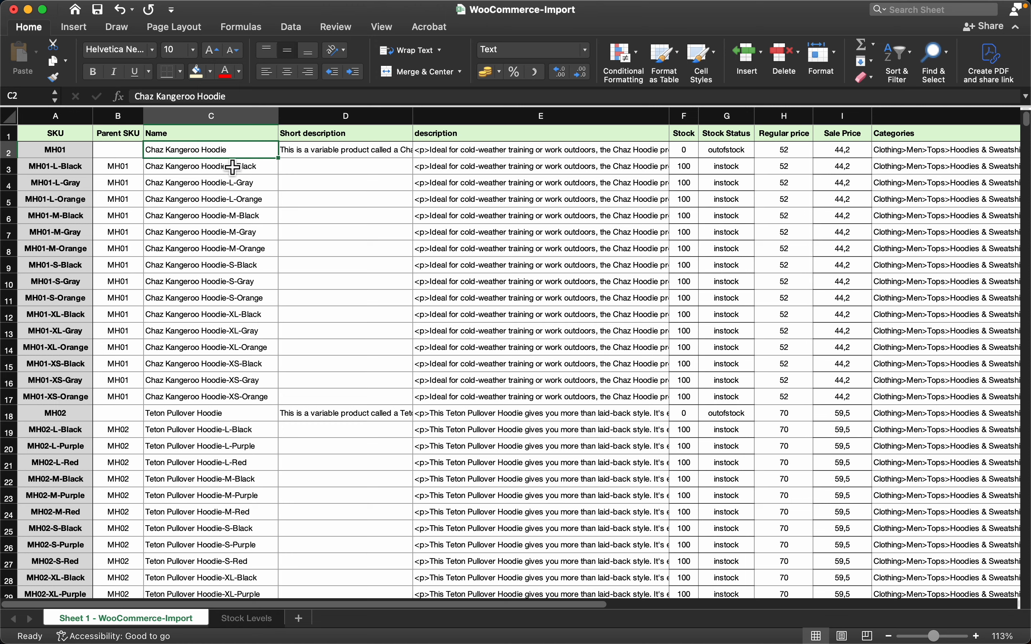
drag(247, 170, 257, 395)
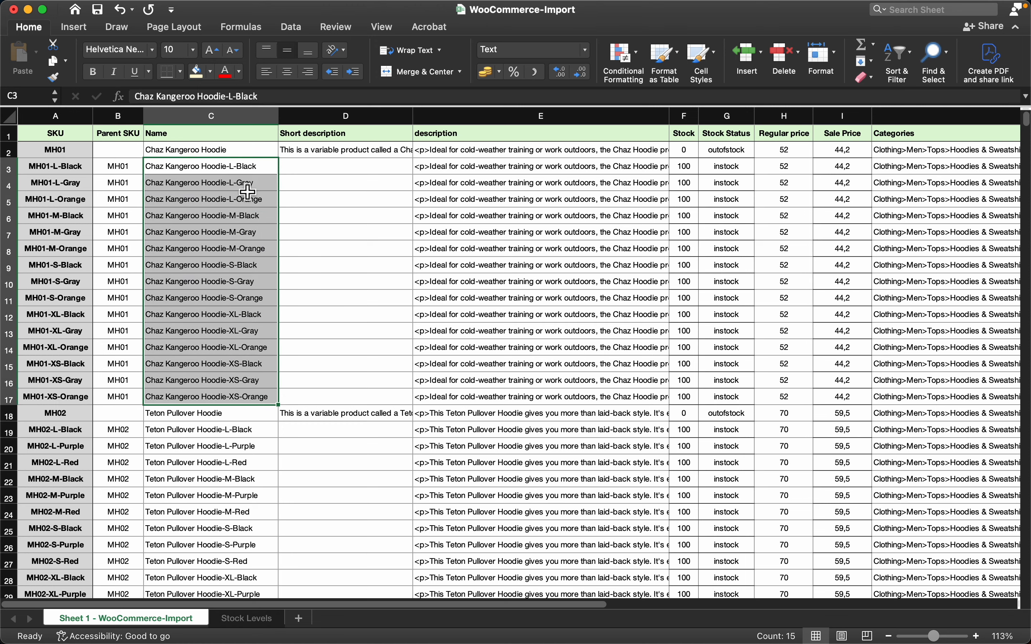
click(16, 157)
- Switch back to the import page in the browser and map {sku[1]} to the parent's SKU element and {parentsku[1]} to the variation's Parent SKU element
key(super+Tab)
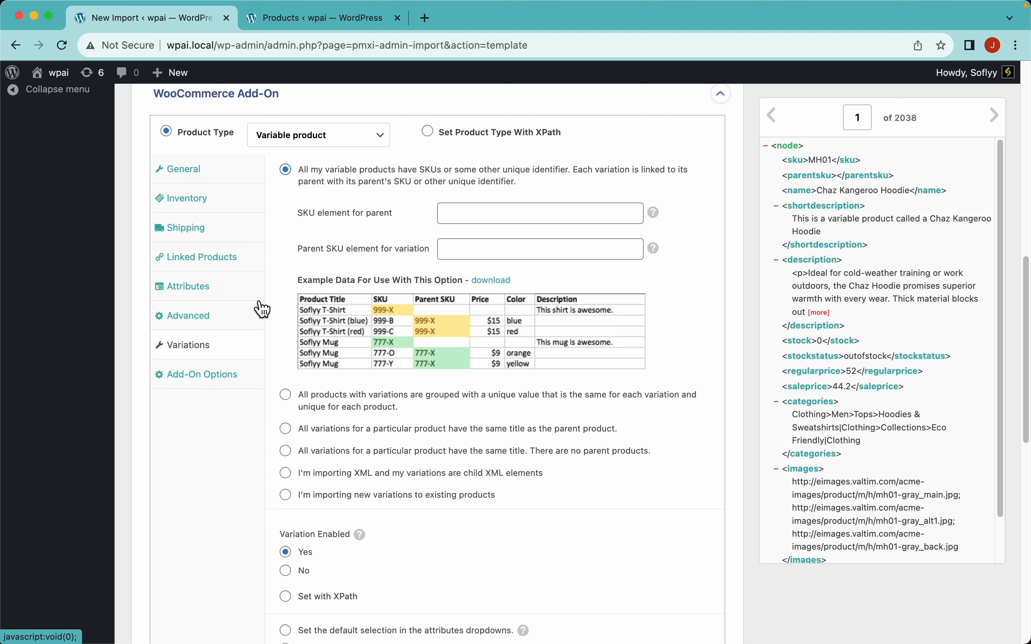
drag(792, 161, 622, 213)
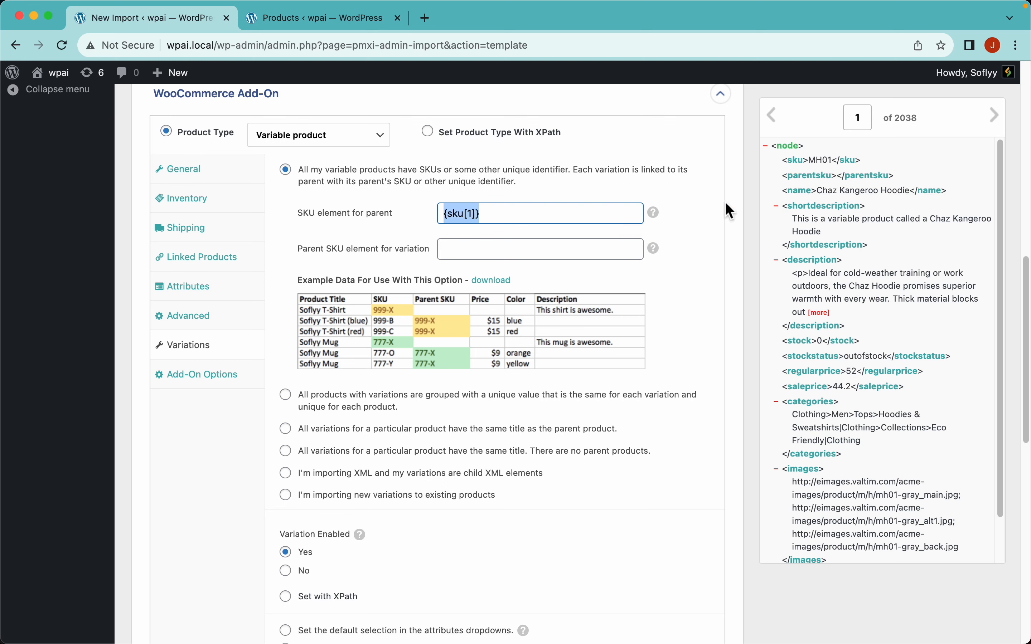
drag(811, 175, 554, 249)
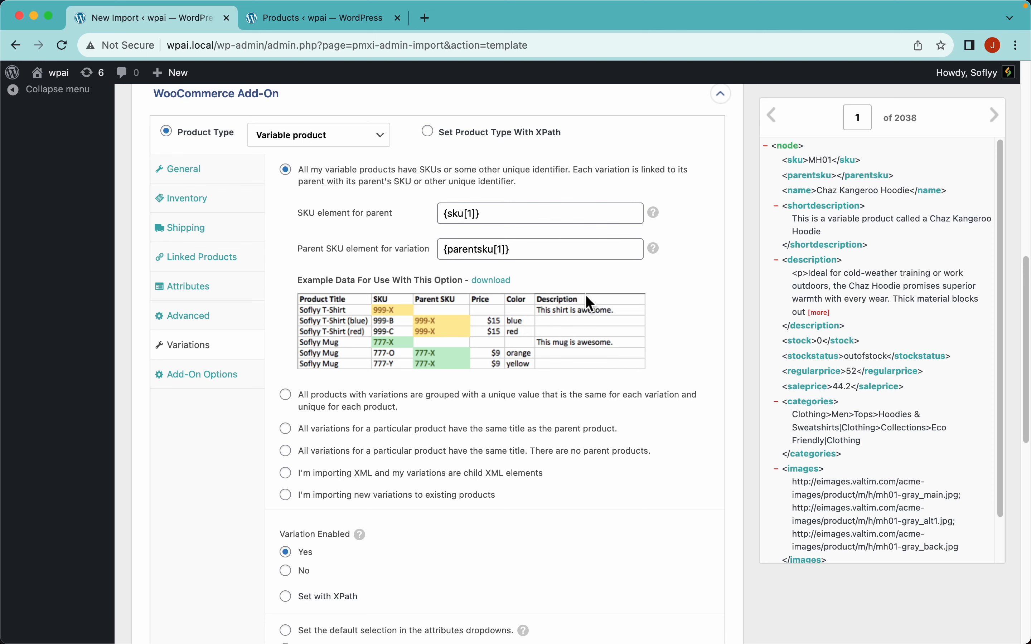
- Review the remaining variation settings and expand the Images section of the import template
scroll(538, 342, down, 6)
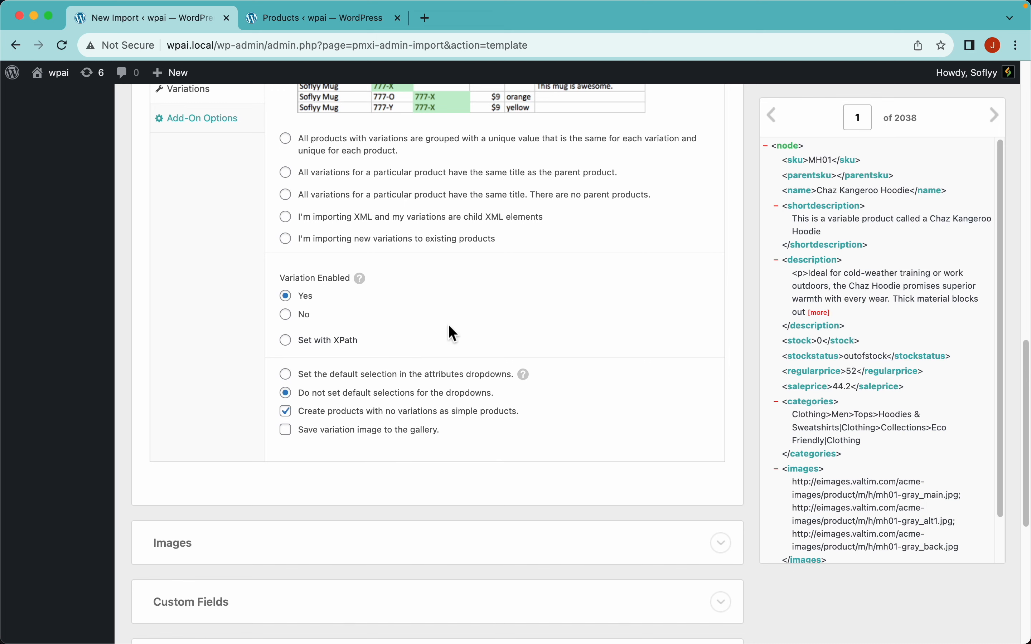
scroll(514, 226, up, 6)
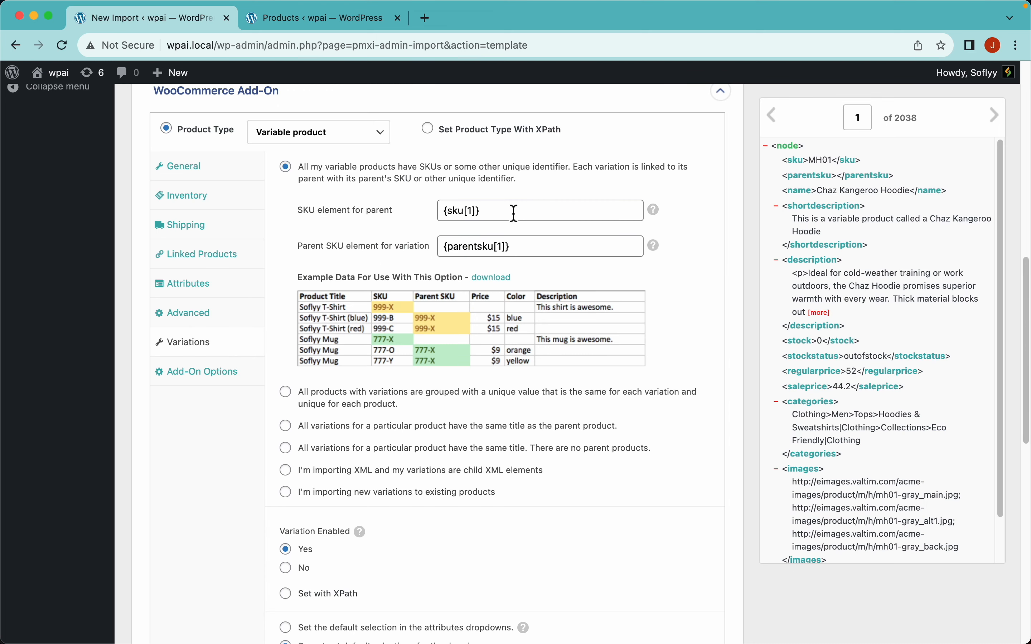
scroll(514, 213, up, 1)
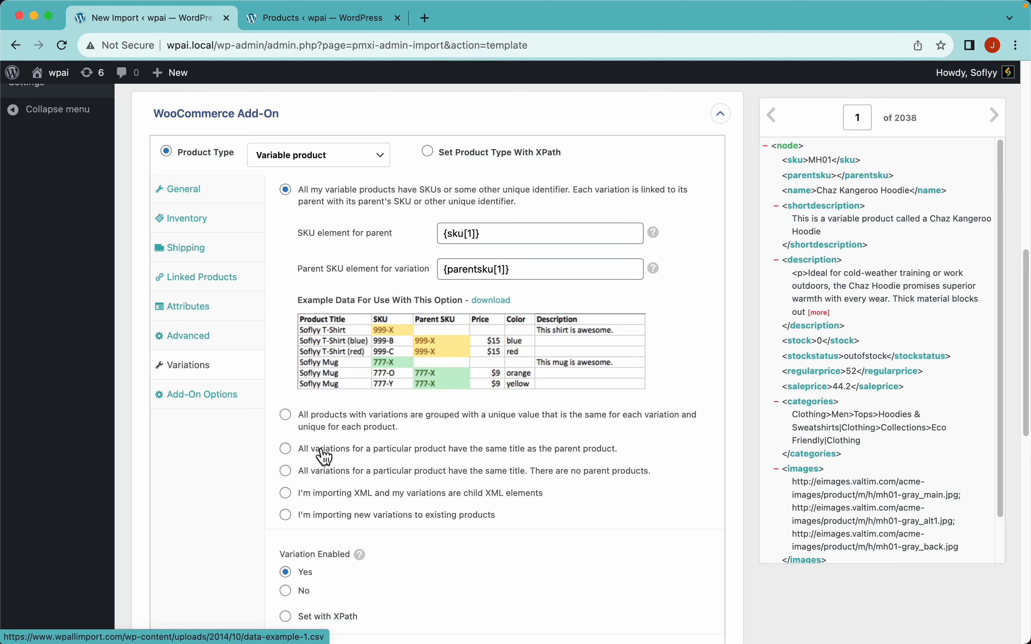
scroll(473, 463, down, 10)
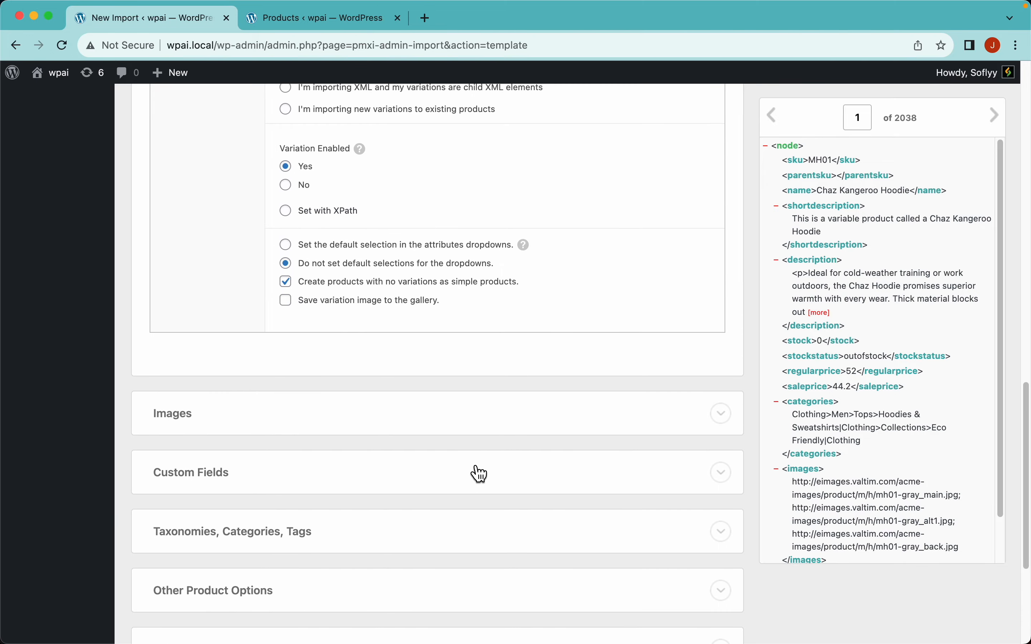
click(300, 428)
scroll(456, 354, down, 7)
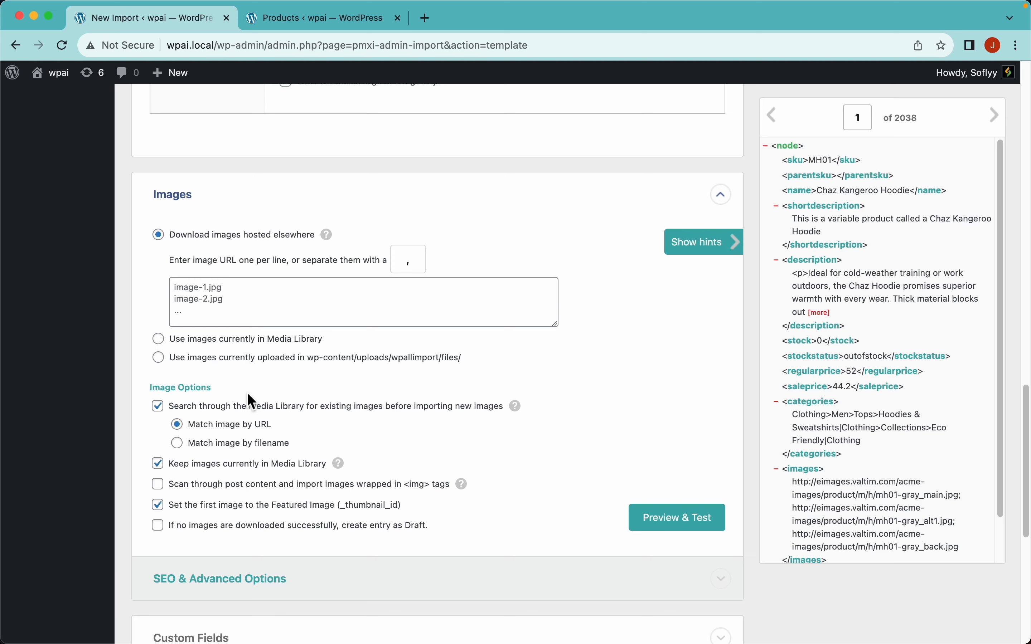
- Check how the image URLs are separated in the images element and map {images[1]} to the images hosted elsewhere
scroll(884, 519, up, 5)
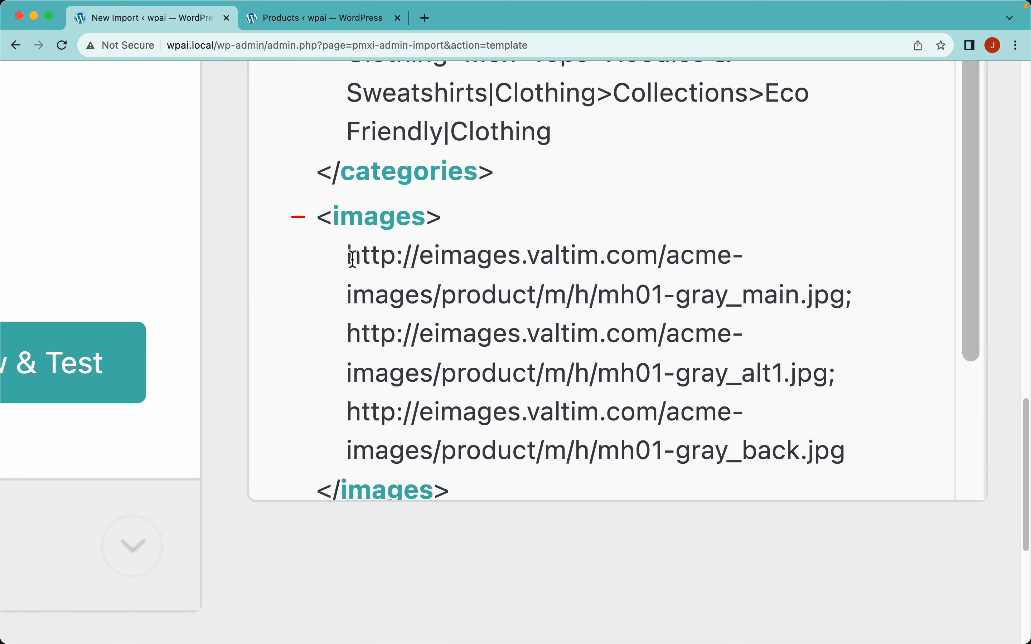
drag(347, 257, 847, 300)
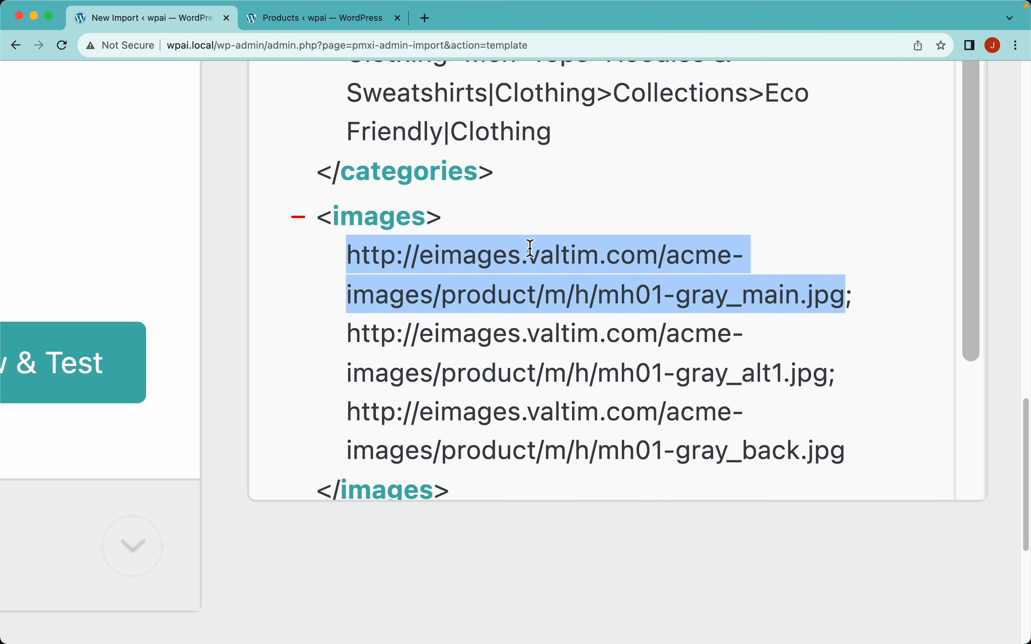
double_click(853, 295)
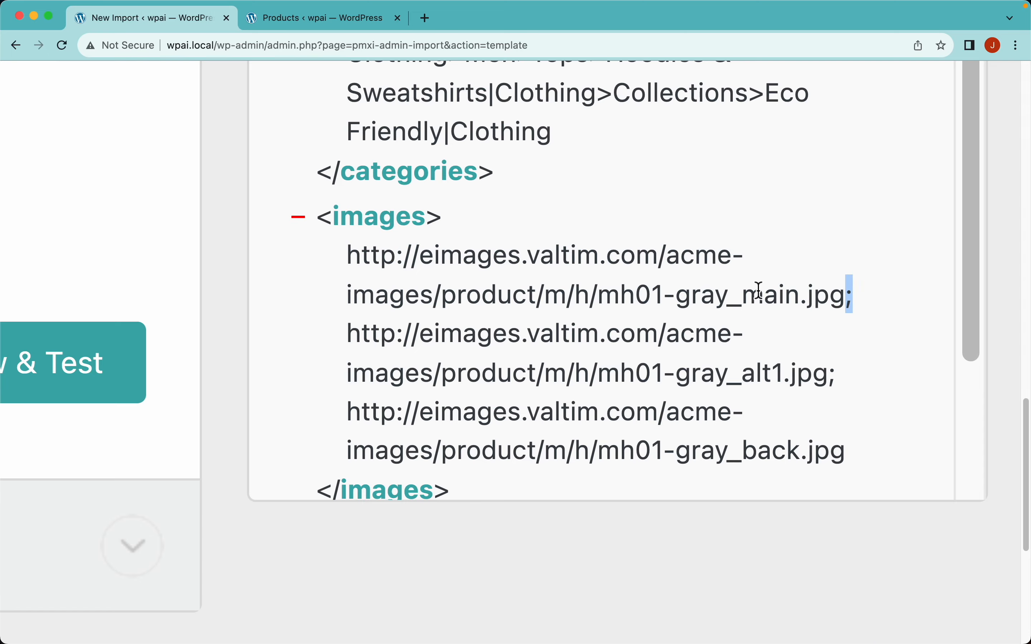
scroll(758, 290, down, 5)
scroll(632, 279, up, 3)
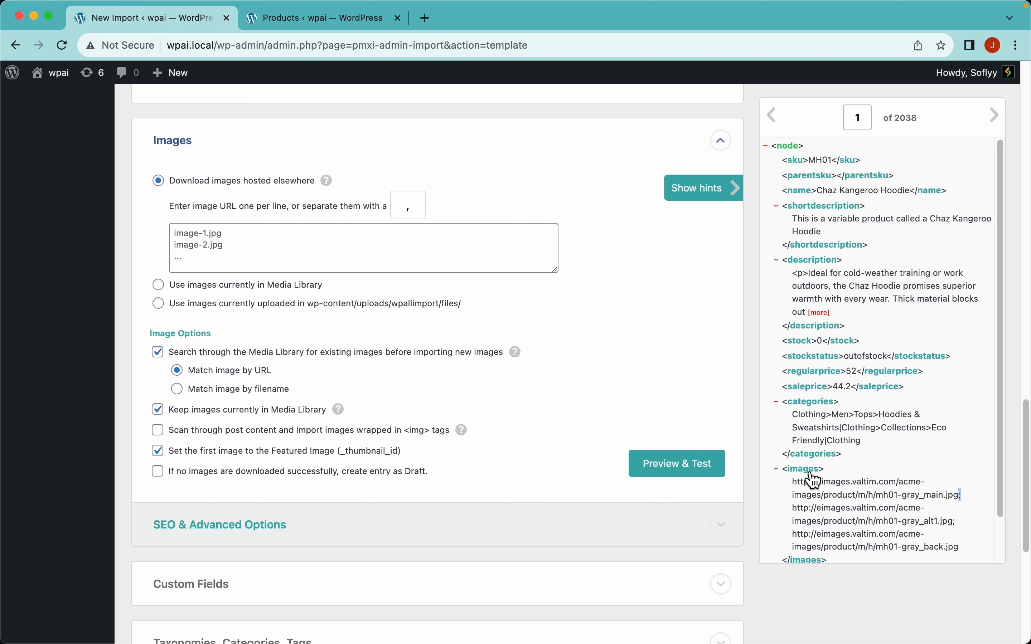
drag(813, 481, 443, 243)
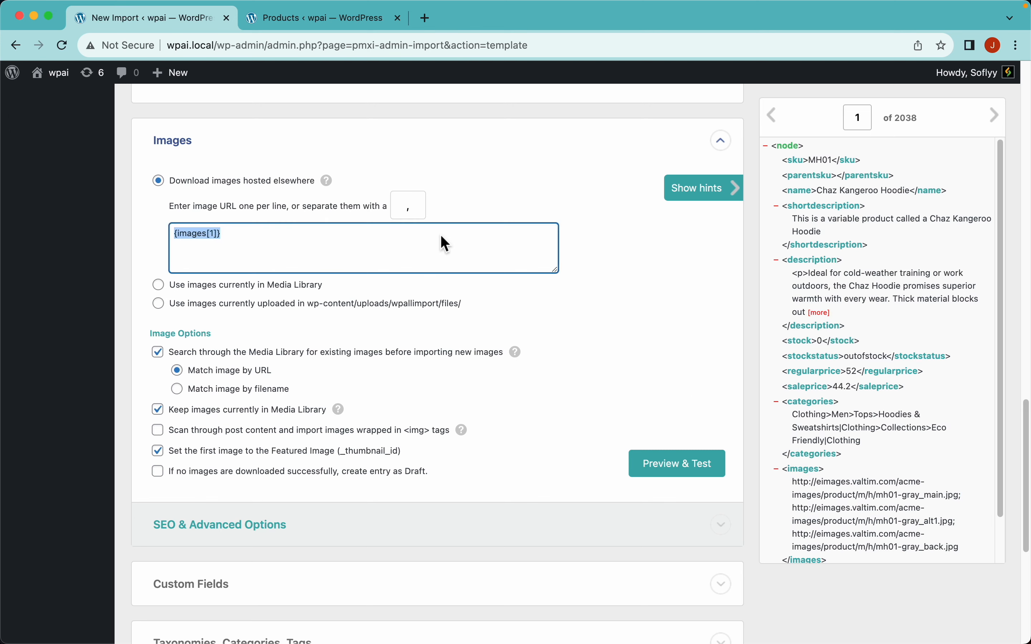
- Preview the images for the first record and set the image URL separator to a semicolon
click(690, 467)
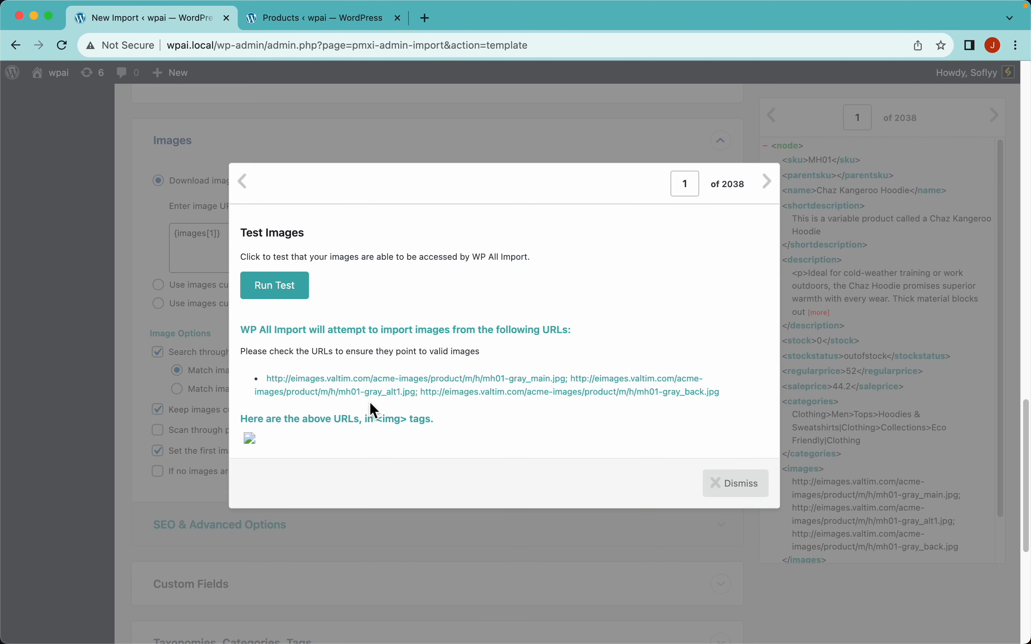
click(731, 493)
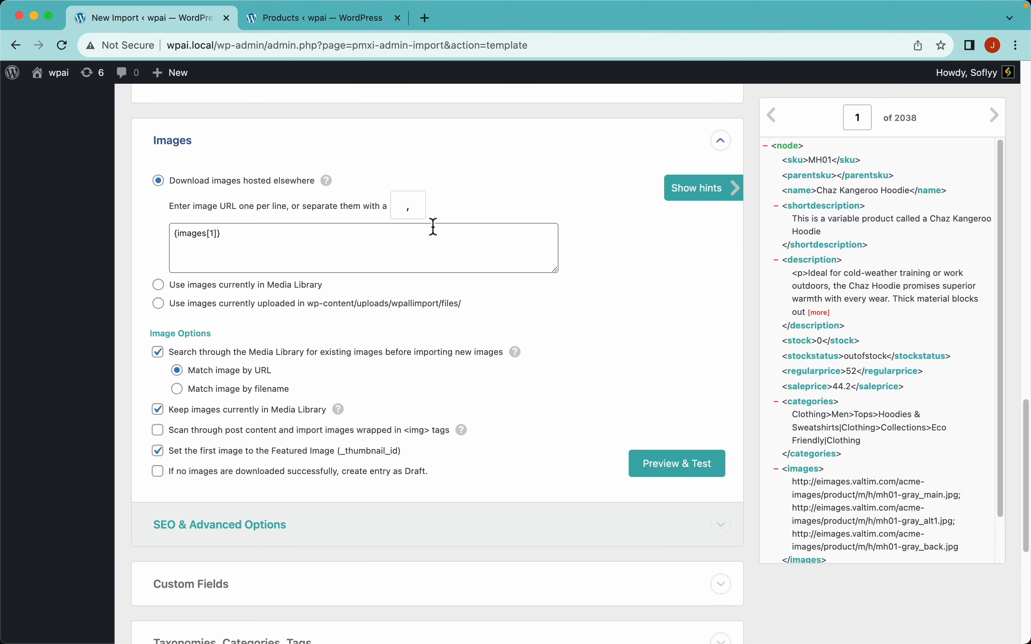
scroll(958, 496, up, 2)
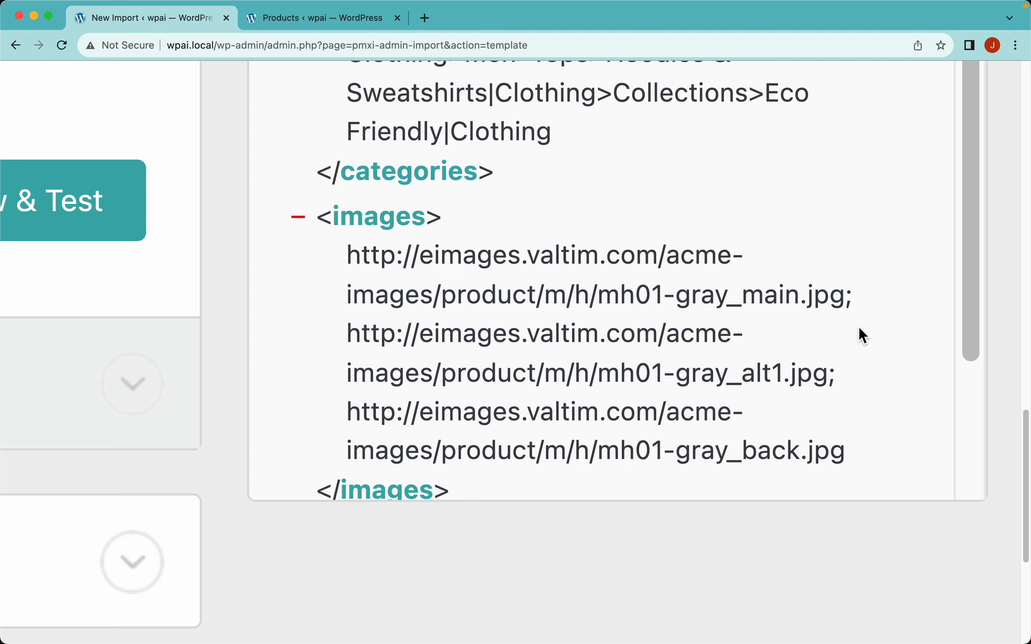
scroll(818, 309, down, 2)
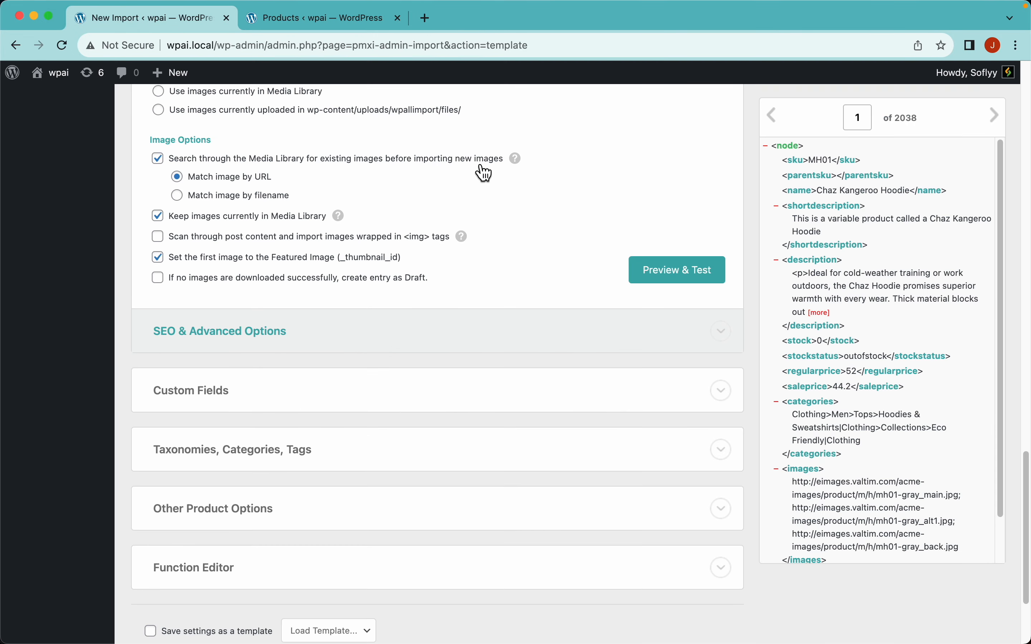
scroll(484, 168, up, 3)
drag(421, 194, 395, 197)
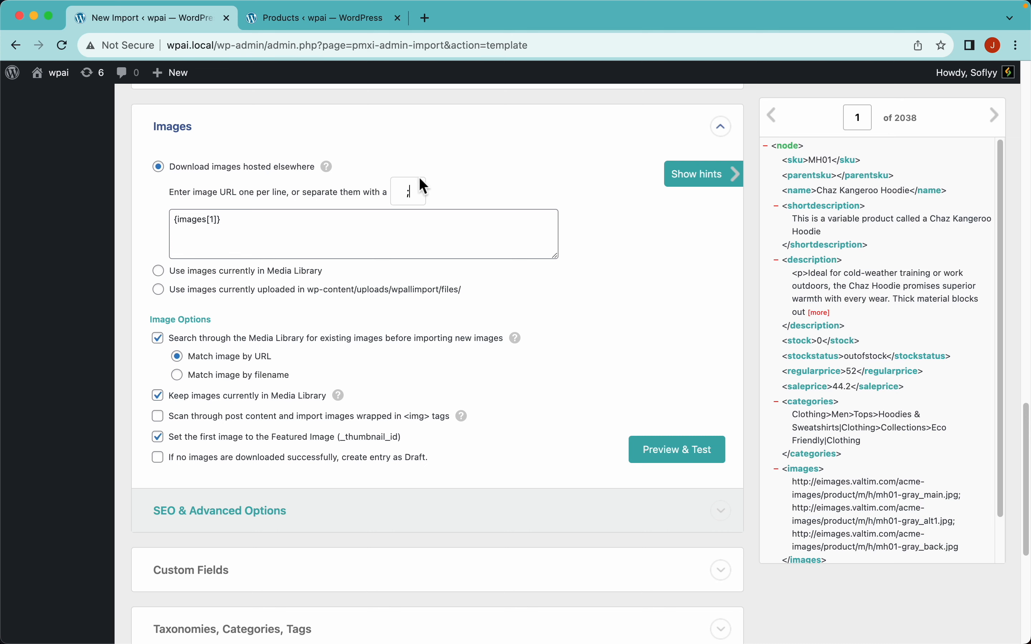
- Preview the separated image URLs and thumbnails, run the image download test, and dismiss the preview
click(701, 458)
scroll(350, 431, down, 2)
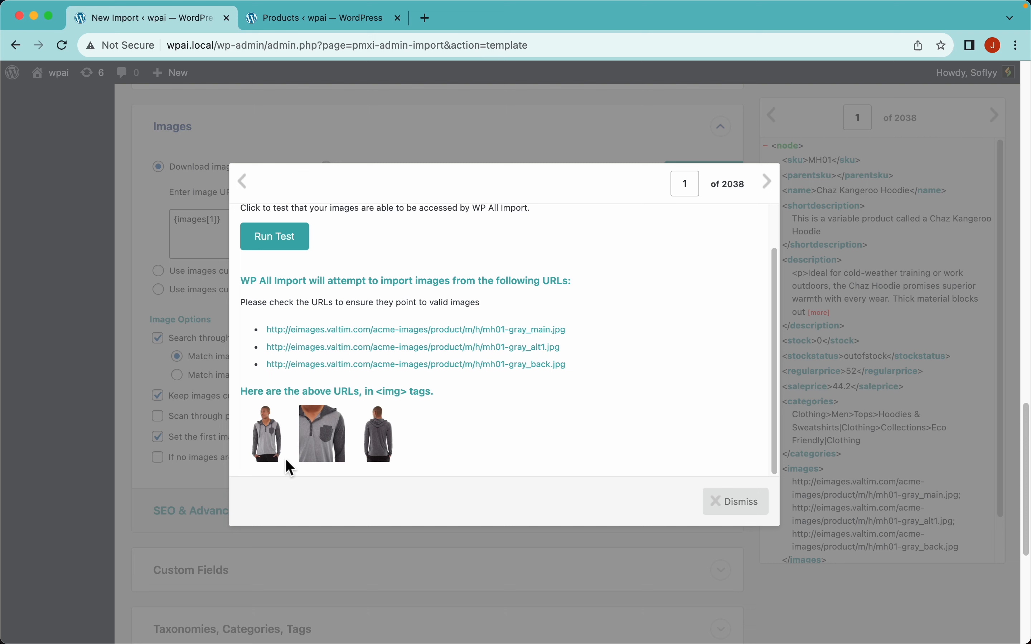
scroll(433, 347, up, 2)
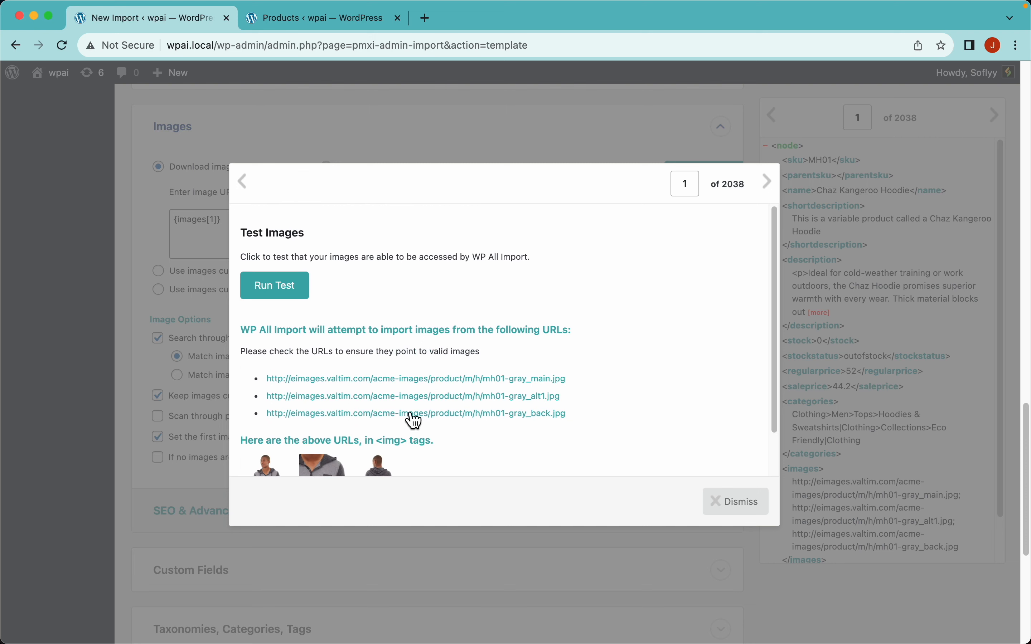
click(286, 301)
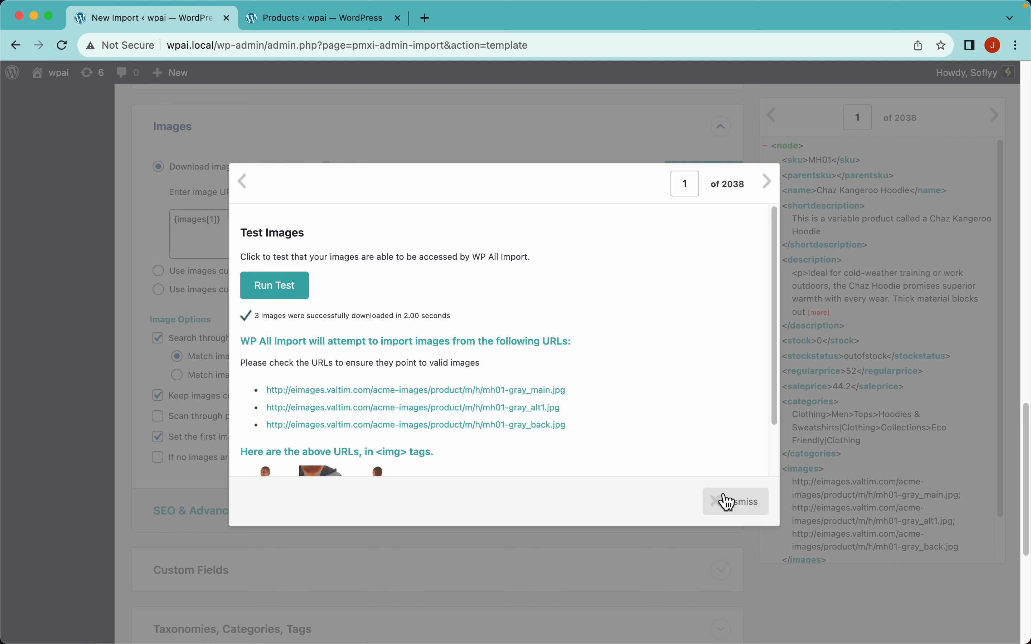
click(739, 512)
- Read the help on searching the Media Library for existing images and enable Product categories under Taxonomies, Categories, Tags
scroll(486, 306, down, 3)
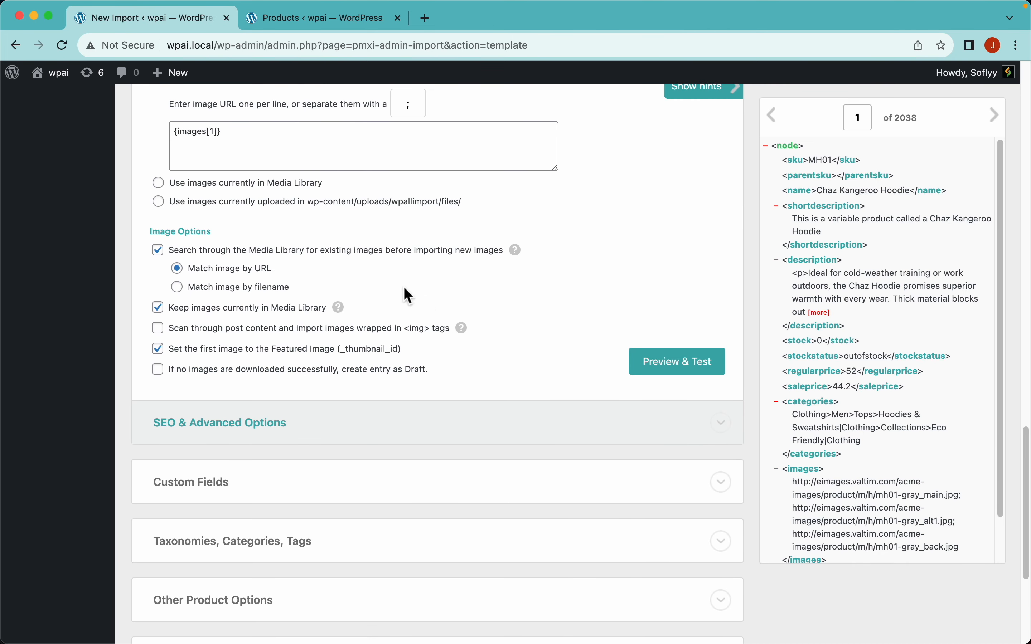
mouse_move(516, 253)
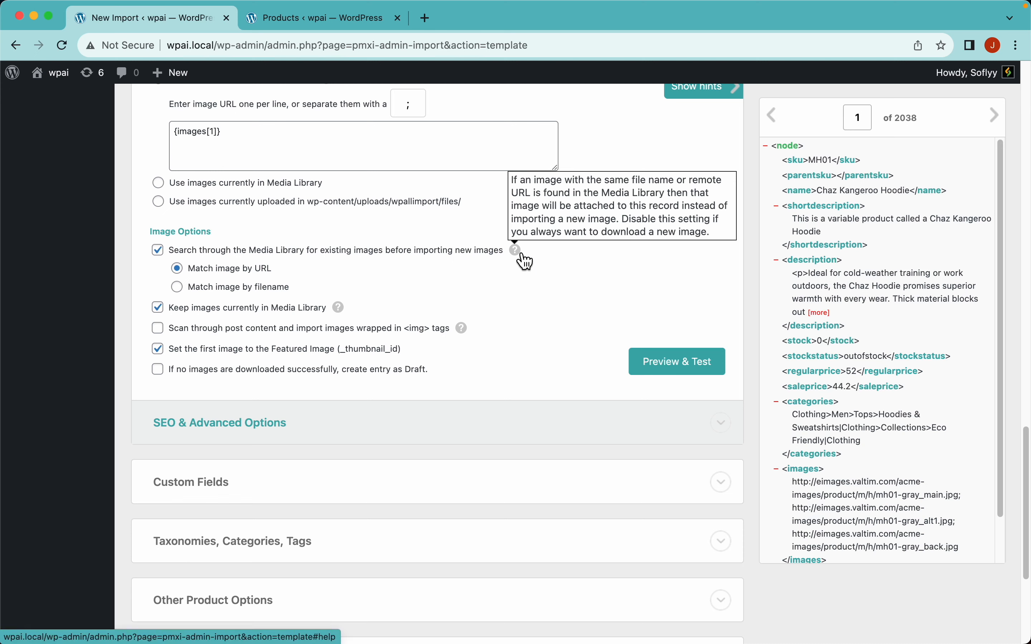
scroll(391, 392, down, 5)
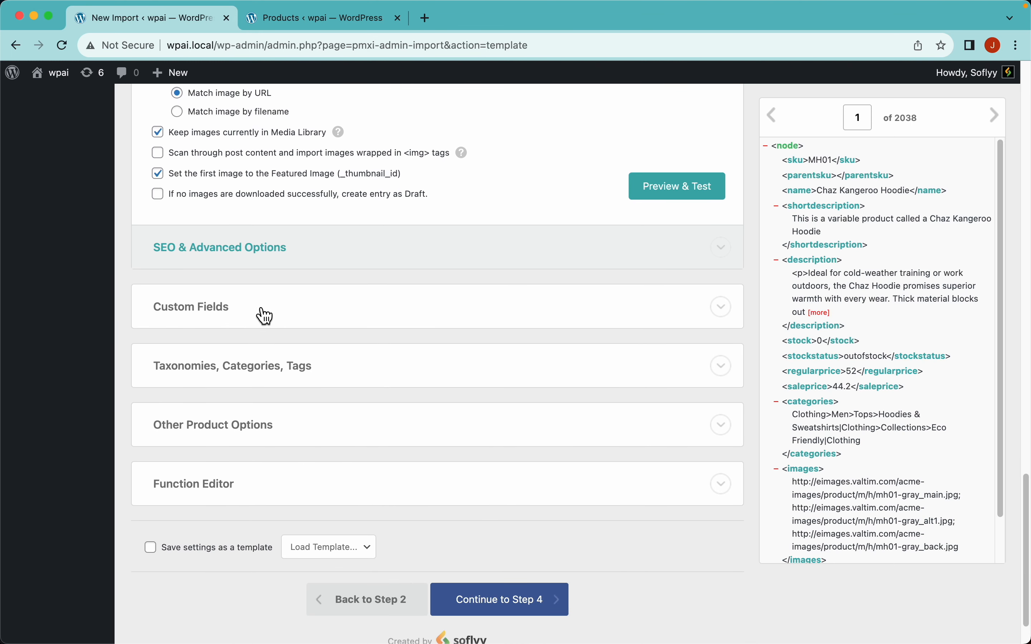
click(354, 379)
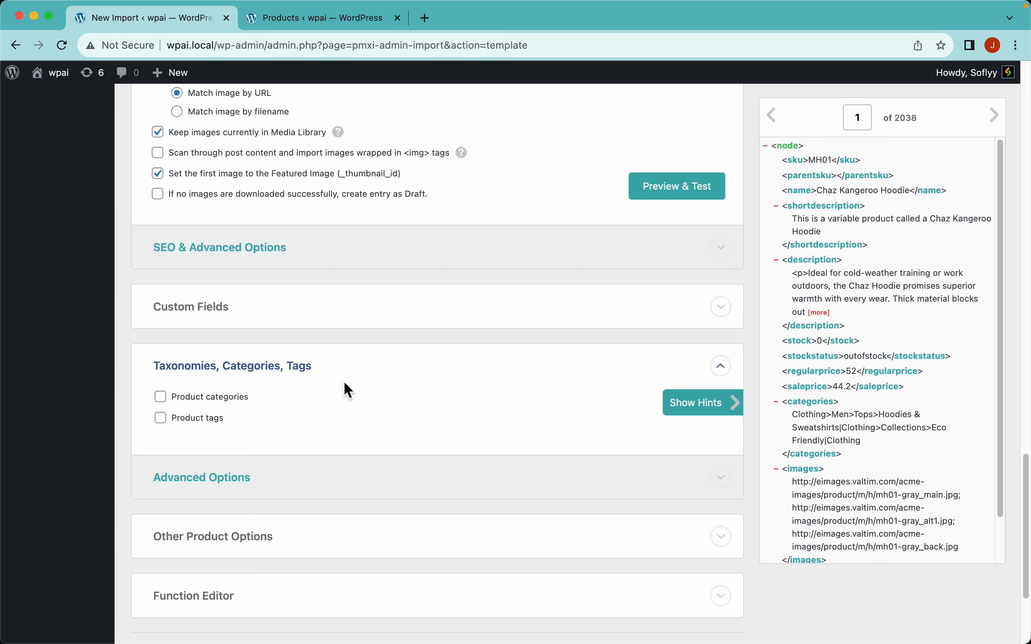
scroll(347, 390, down, 3)
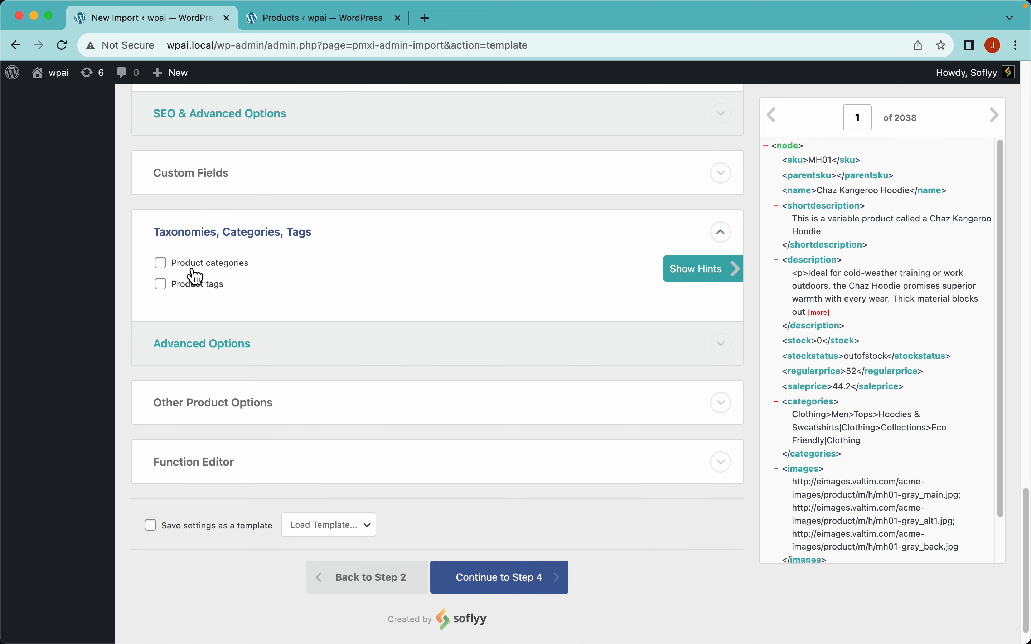
click(193, 271)
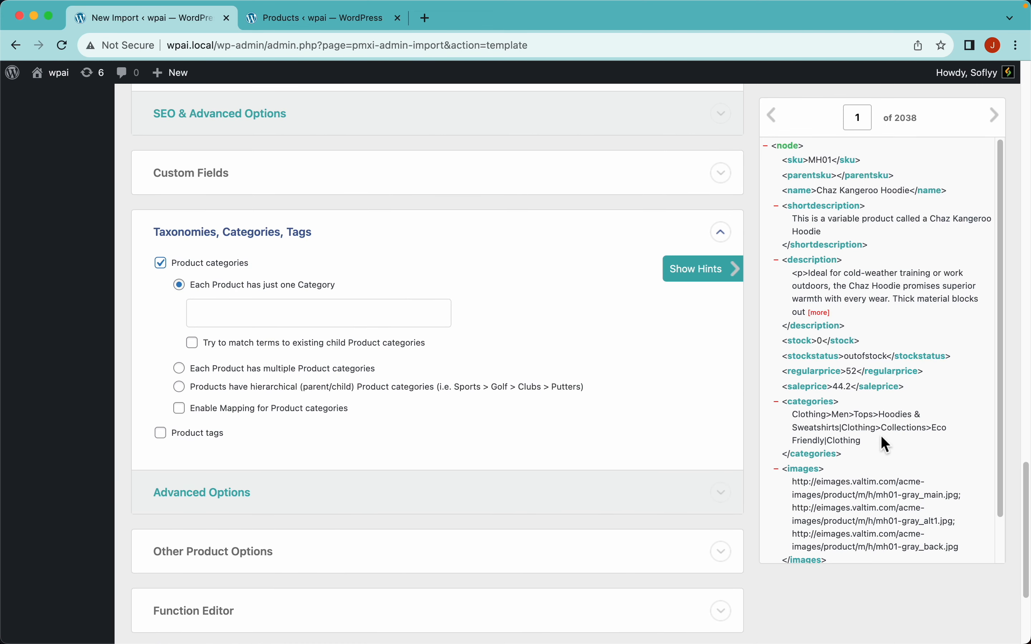
- Set the product categories as hierarchical with one element containing the entire hierarchy, and map {categories[1]} to it
scroll(886, 445, down, 2)
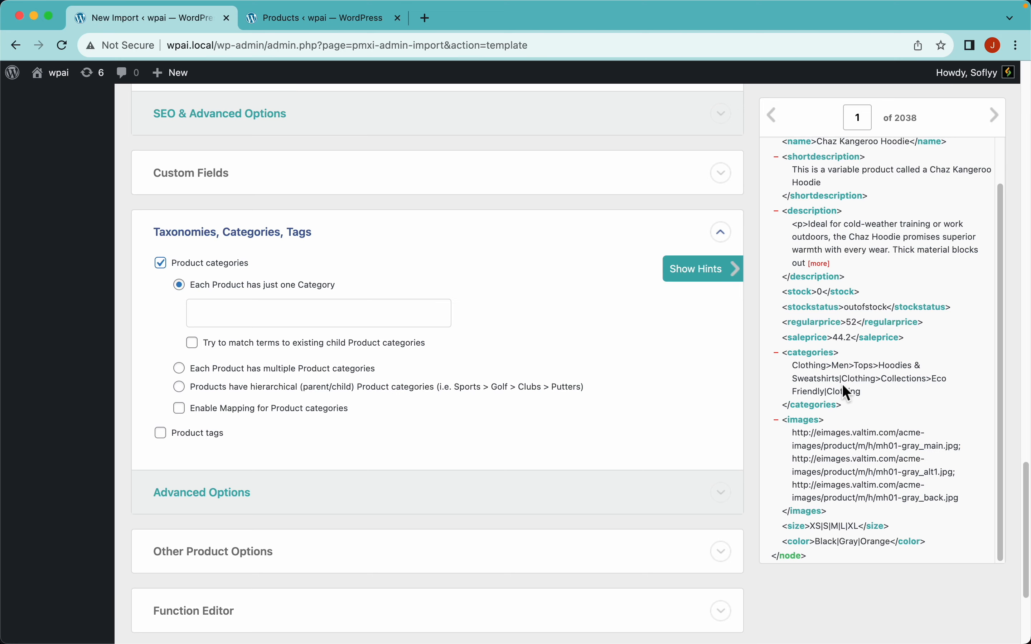
scroll(860, 383, up, 5)
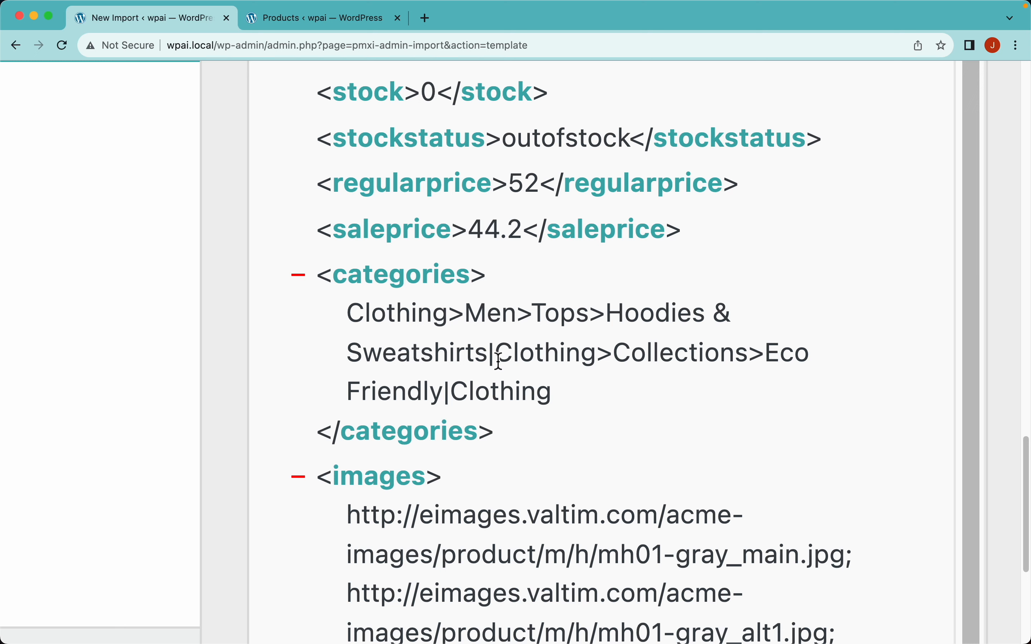
drag(493, 361, 491, 362)
scroll(462, 357, down, 5)
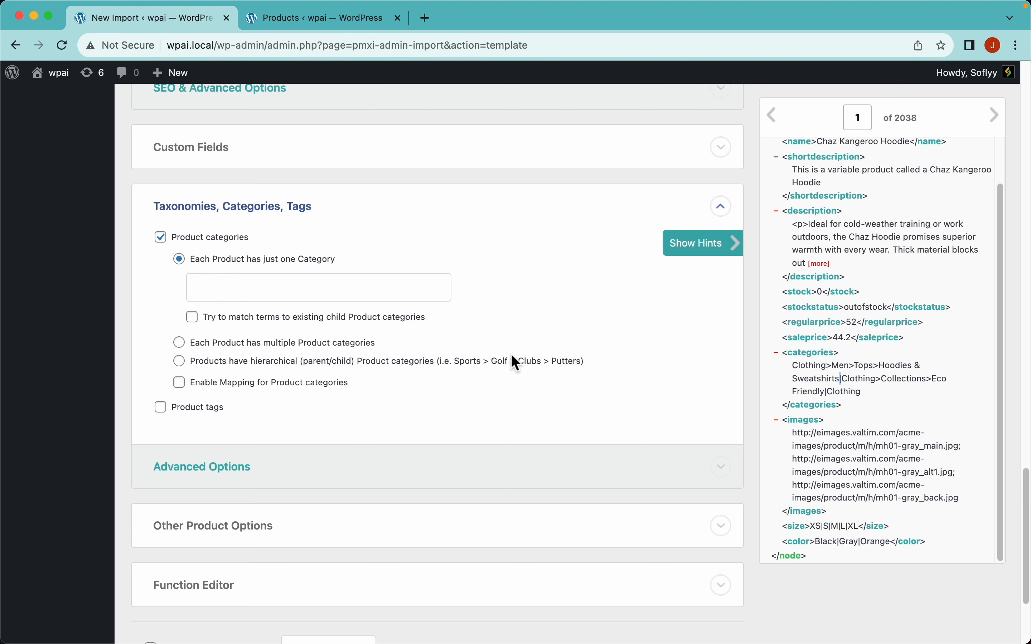
click(187, 366)
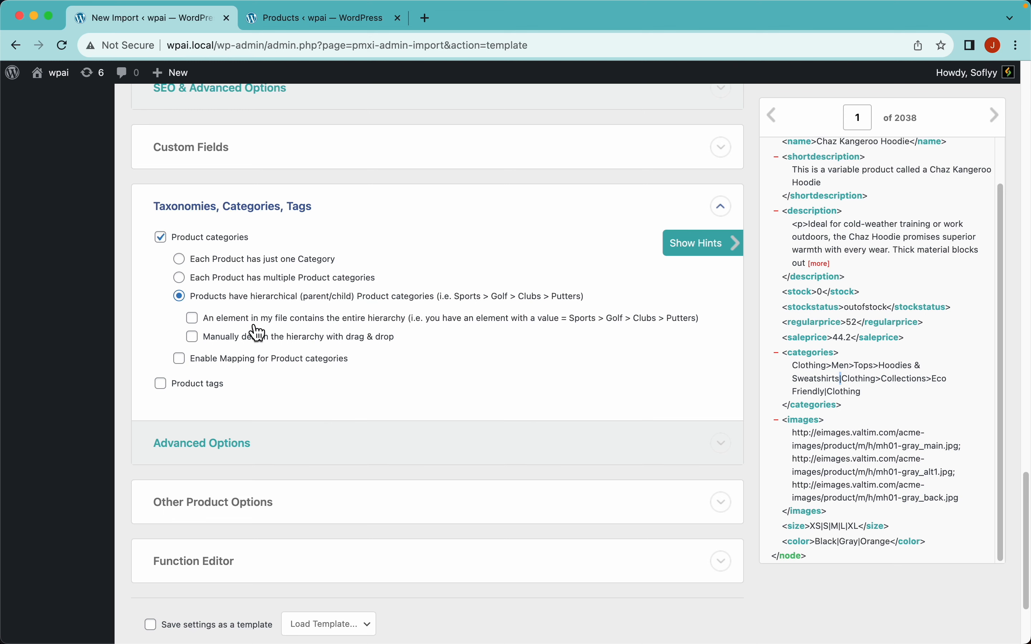
click(193, 320)
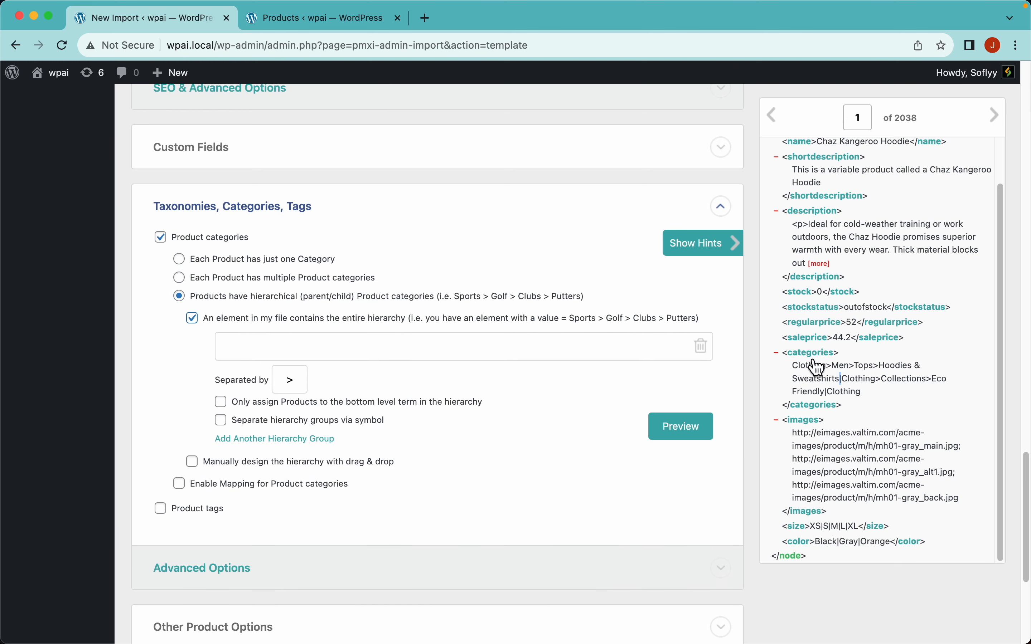
drag(810, 364, 603, 350)
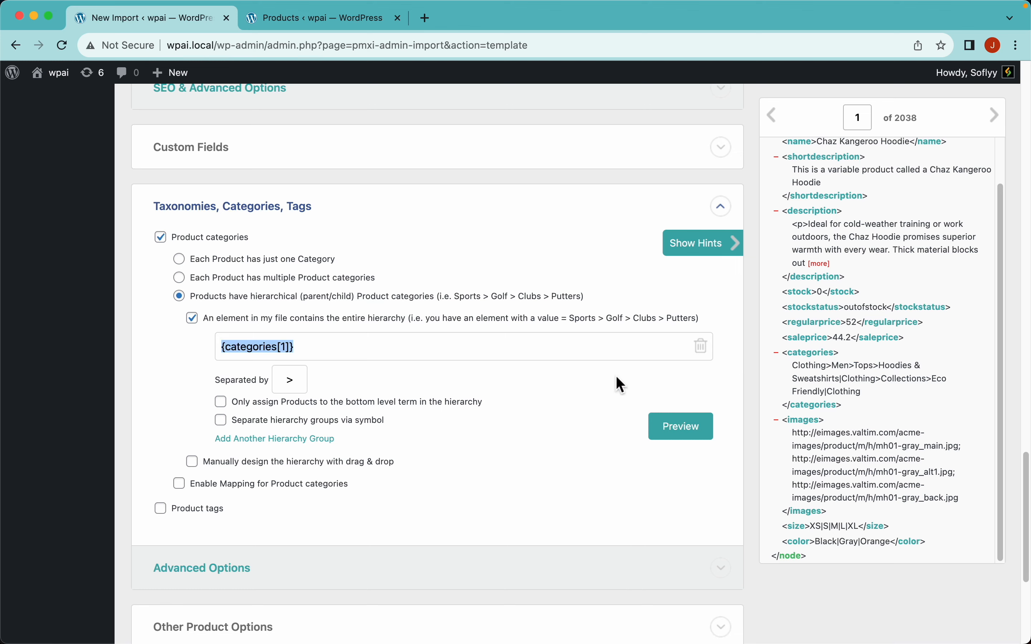
- Preview the product category hierarchy for the first record, examine how its terms are nested, and dismiss the preview
click(665, 435)
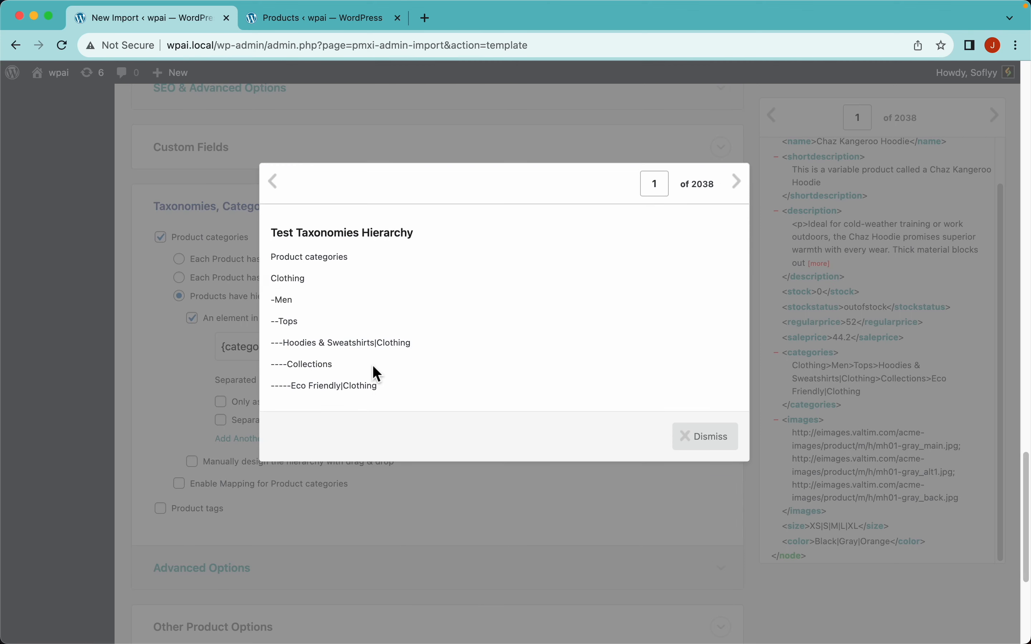
scroll(376, 357, up, 5)
scroll(377, 357, left, 2)
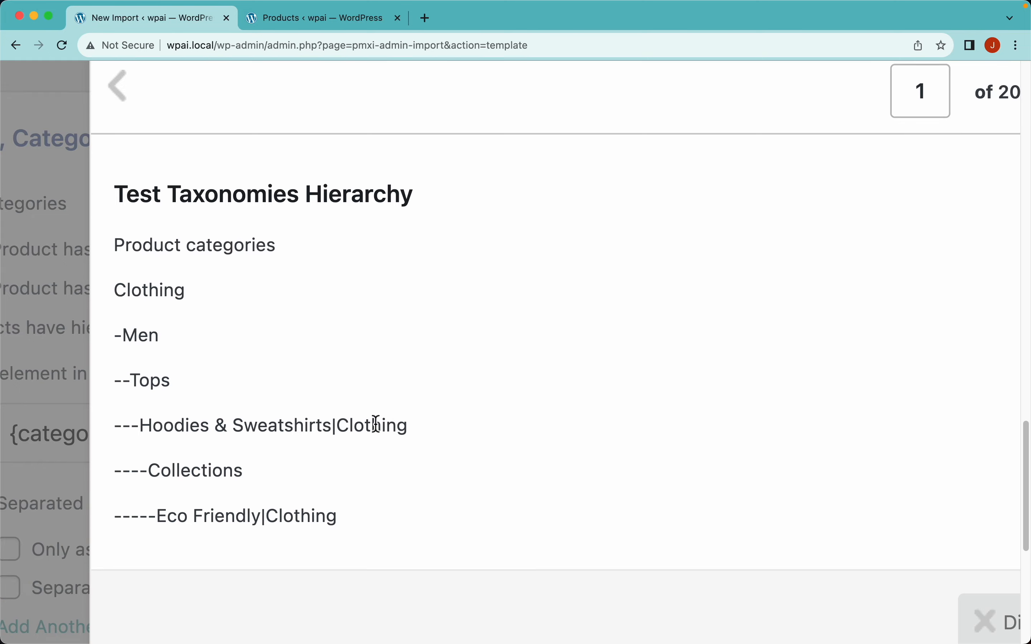
scroll(338, 434, down, 5)
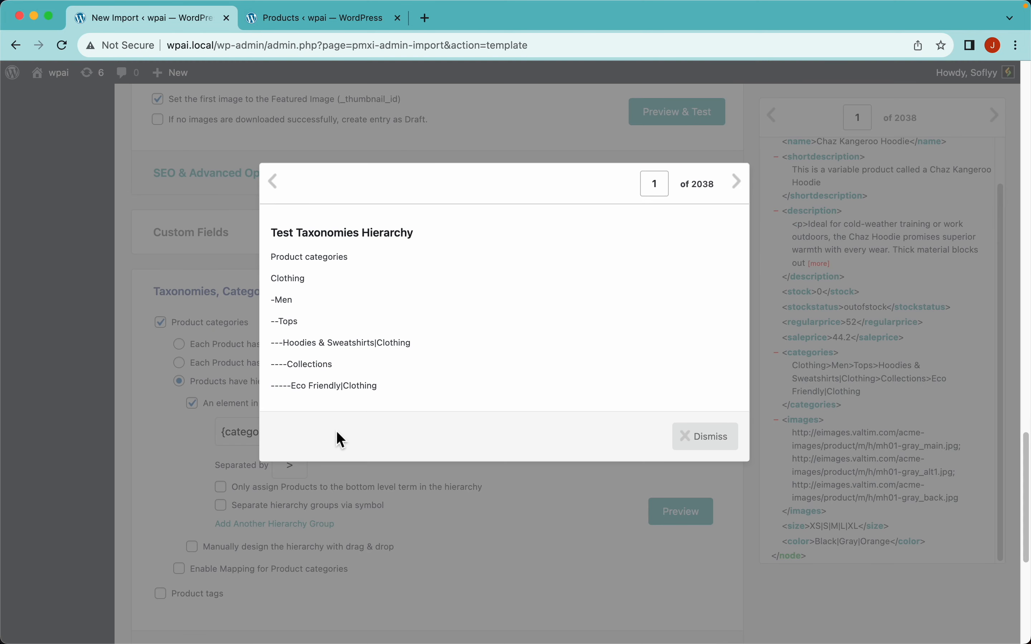
click(721, 446)
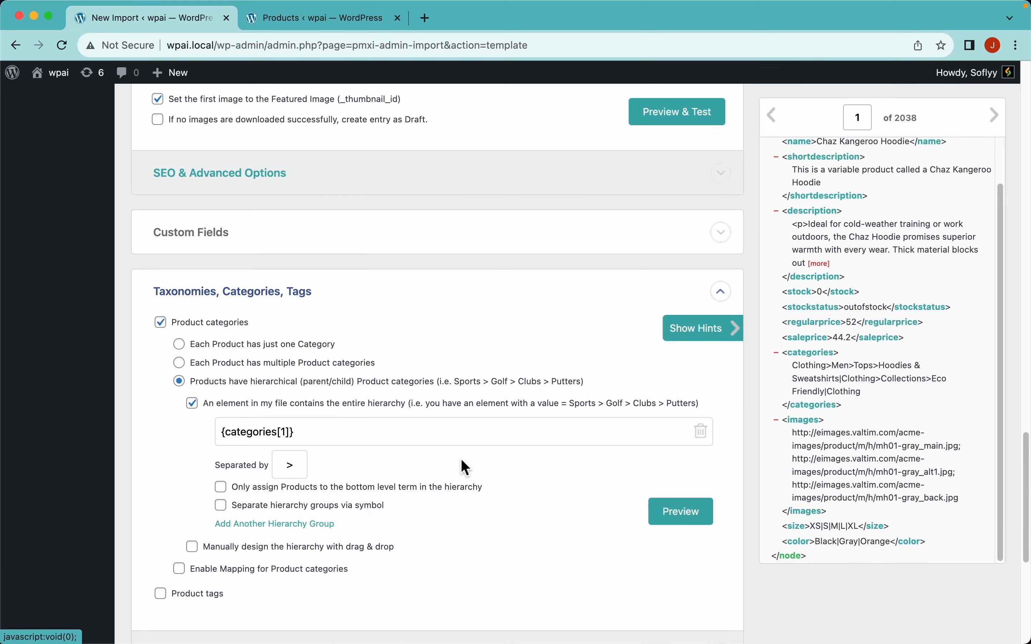
- Enable separating hierarchy groups via symbol for the product categories, using | as the separator
click(337, 511)
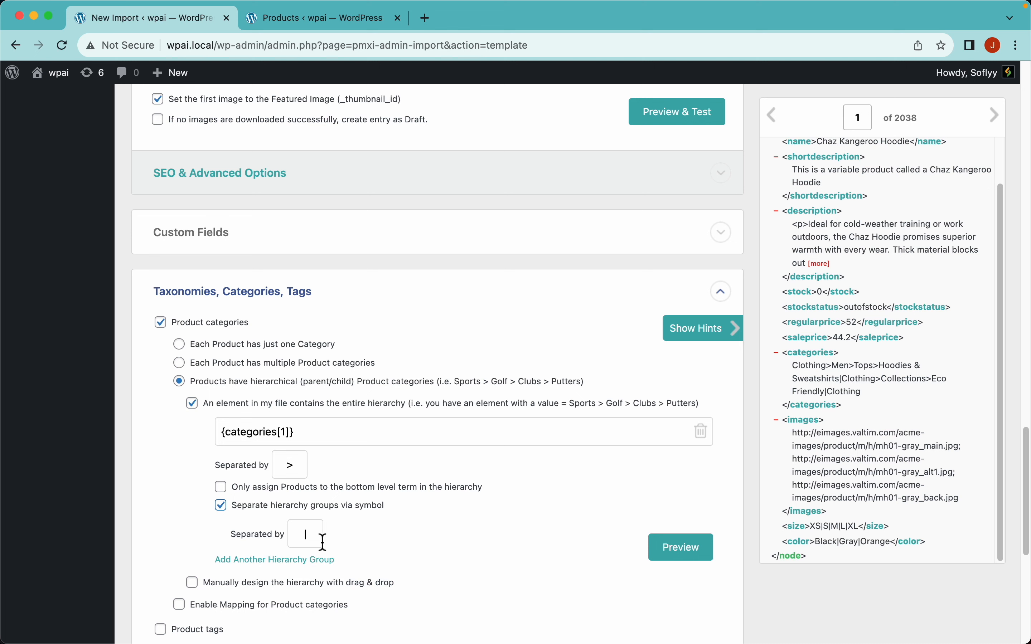
double_click(290, 465)
click(438, 472)
- Preview the product category hierarchy for the first record, examine how its separate groups are nested, and dismiss the preview
click(683, 552)
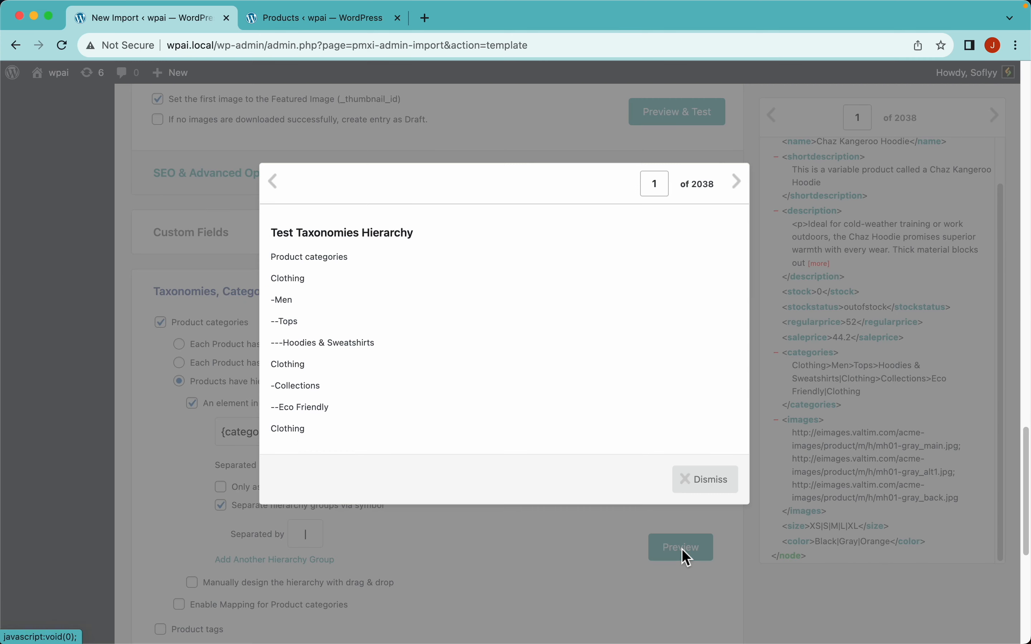
scroll(313, 301, up, 5)
scroll(313, 301, left, 3)
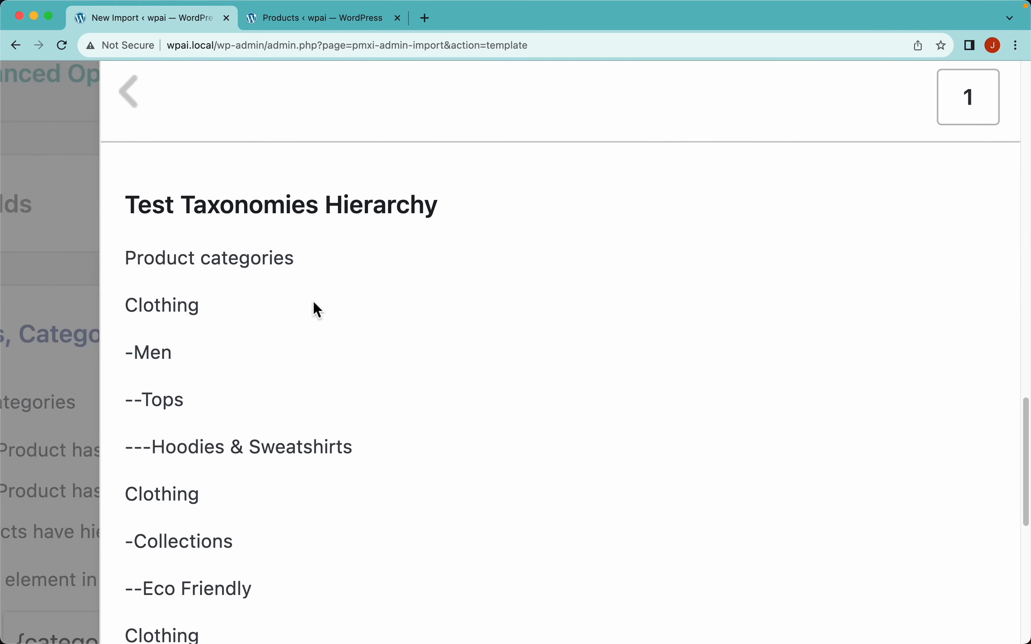
scroll(313, 301, down, 2)
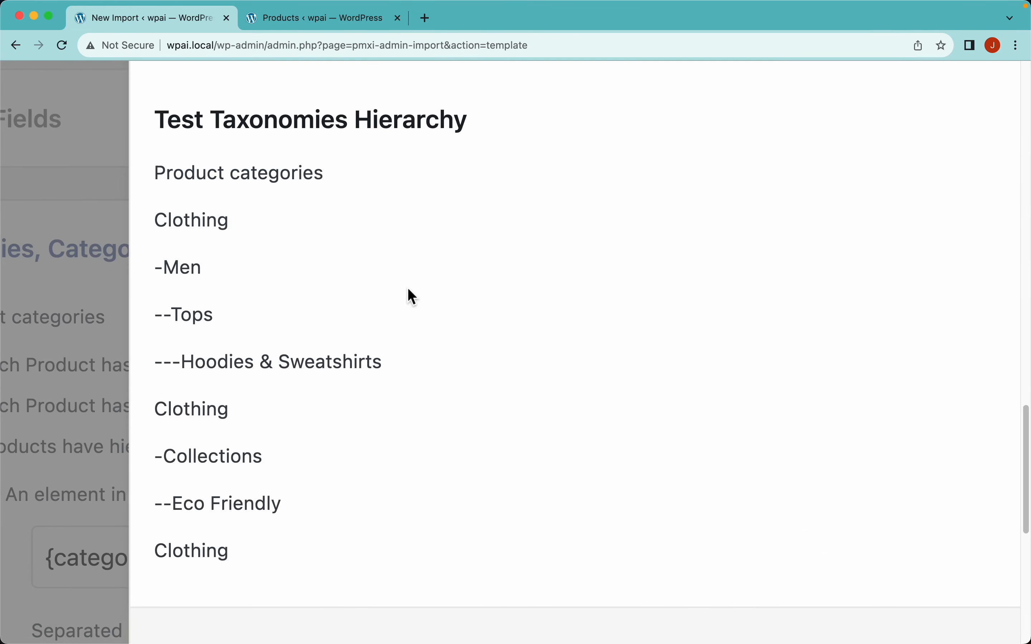
scroll(407, 288, down, 5)
click(705, 485)
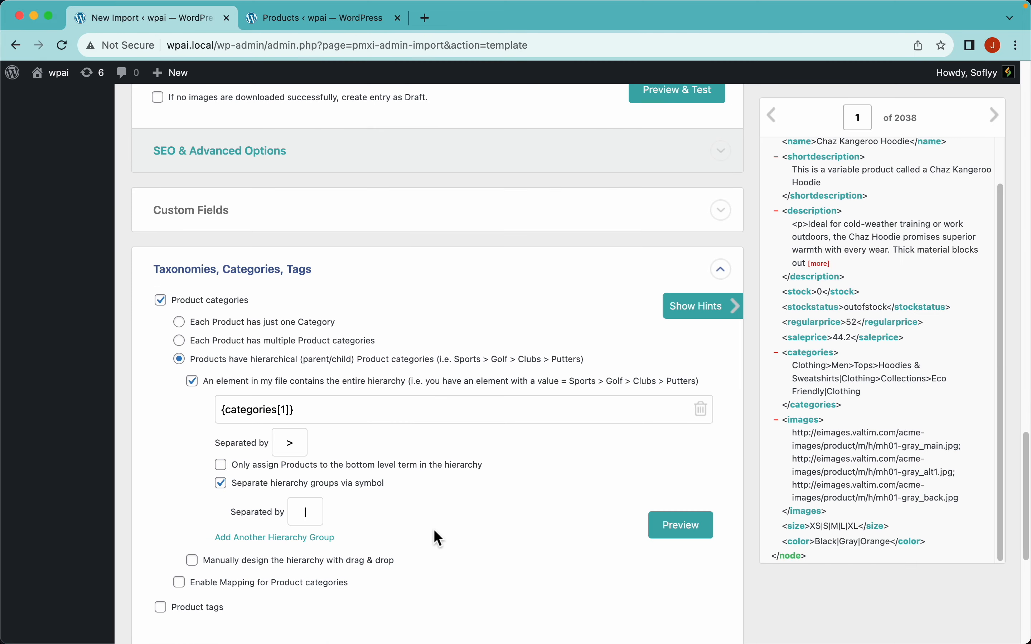
- Expand Other Product Options and the Function Editor, and review the post status, dates, template and custom function settings
scroll(438, 539, down, 10)
click(254, 387)
scroll(439, 386, down, 5)
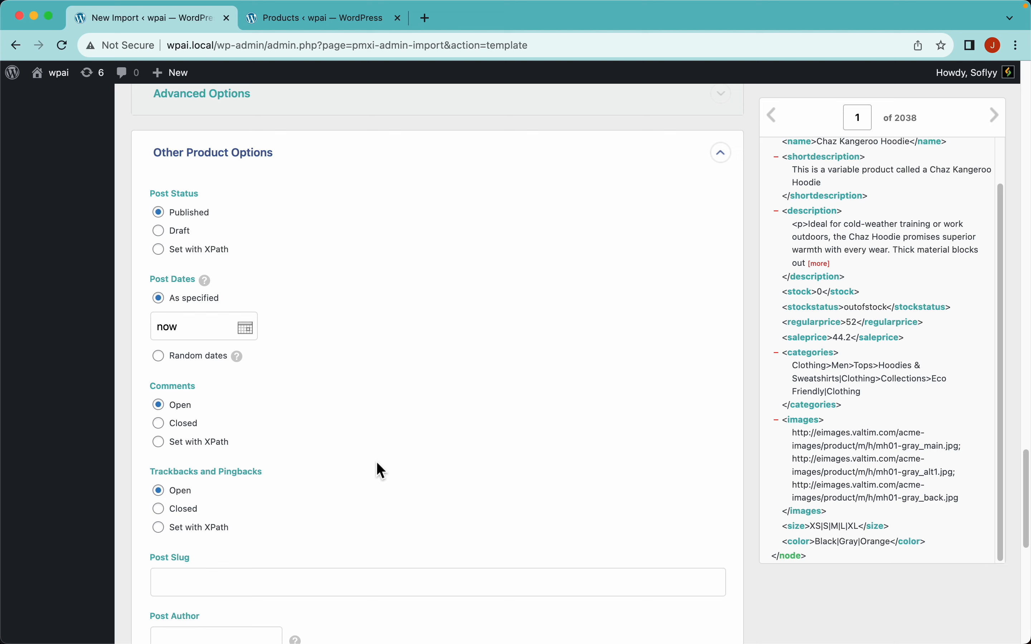
scroll(369, 509, down, 12)
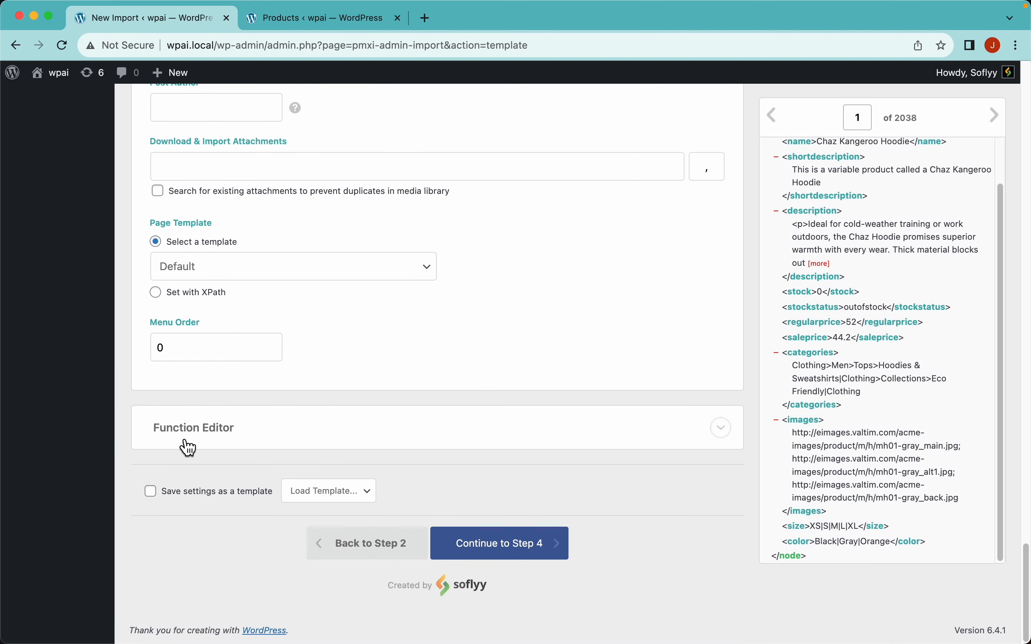
click(246, 442)
scroll(399, 375, down, 4)
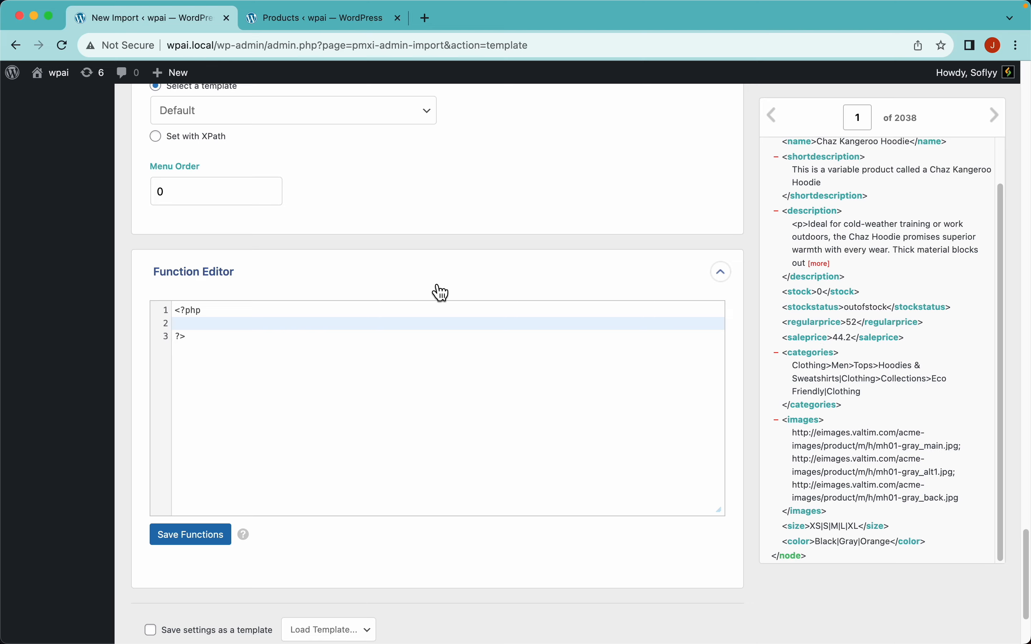
- Recheck the mapped template settings, continue to Step 4, and auto-detect the unique identifier for the import records
scroll(313, 340, up, 20)
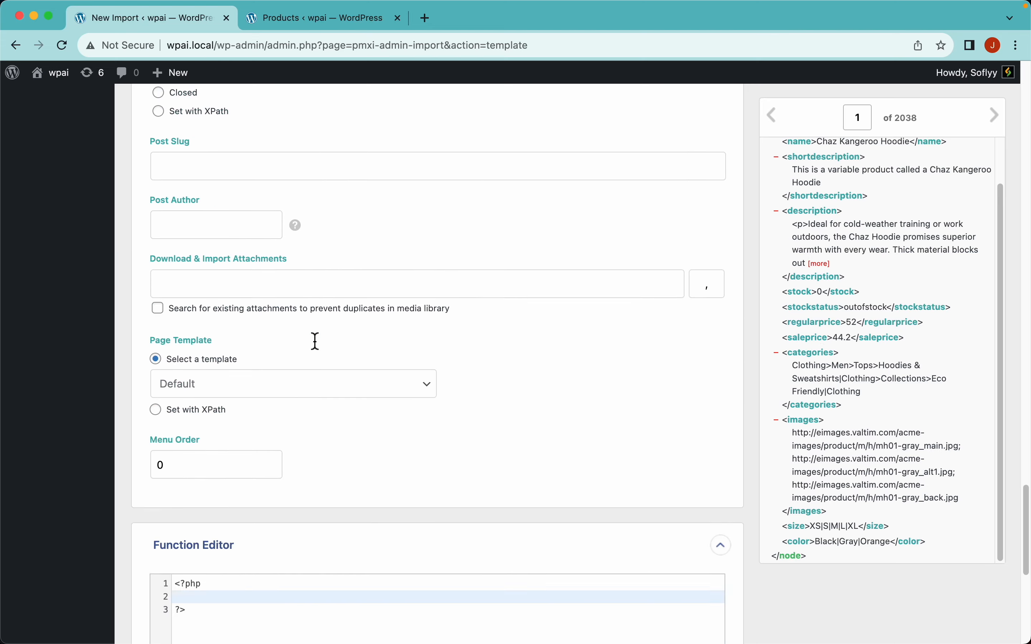
scroll(331, 310, up, 15)
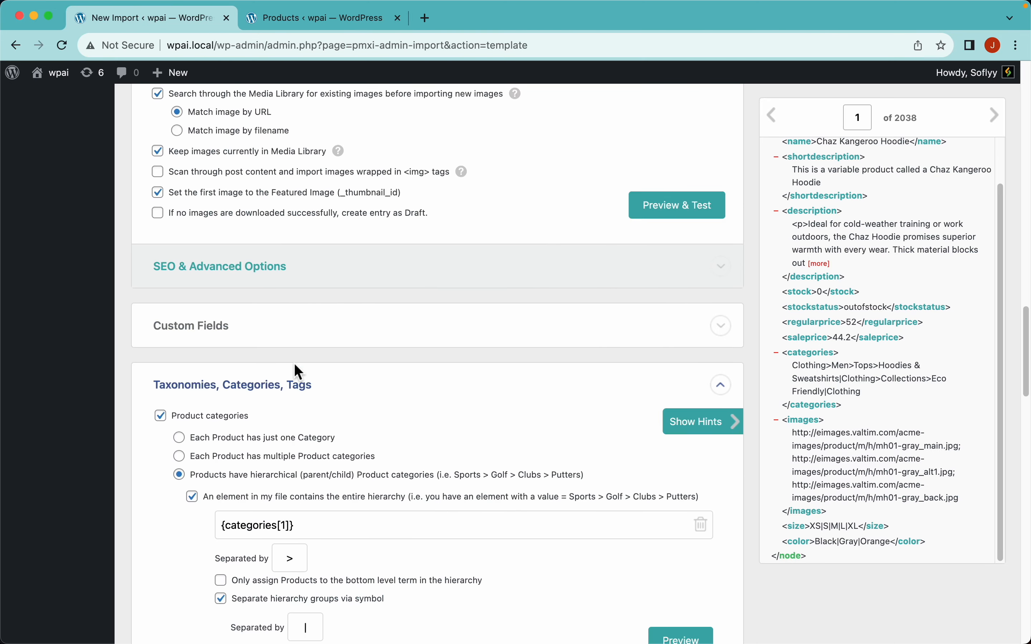
scroll(412, 396, up, 8)
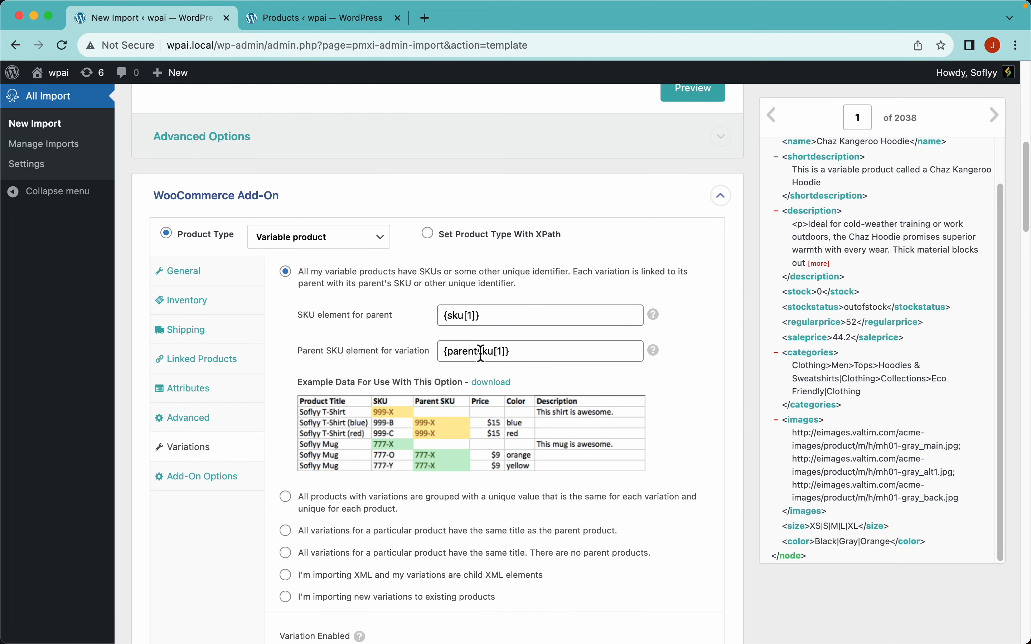
scroll(395, 372, down, 20)
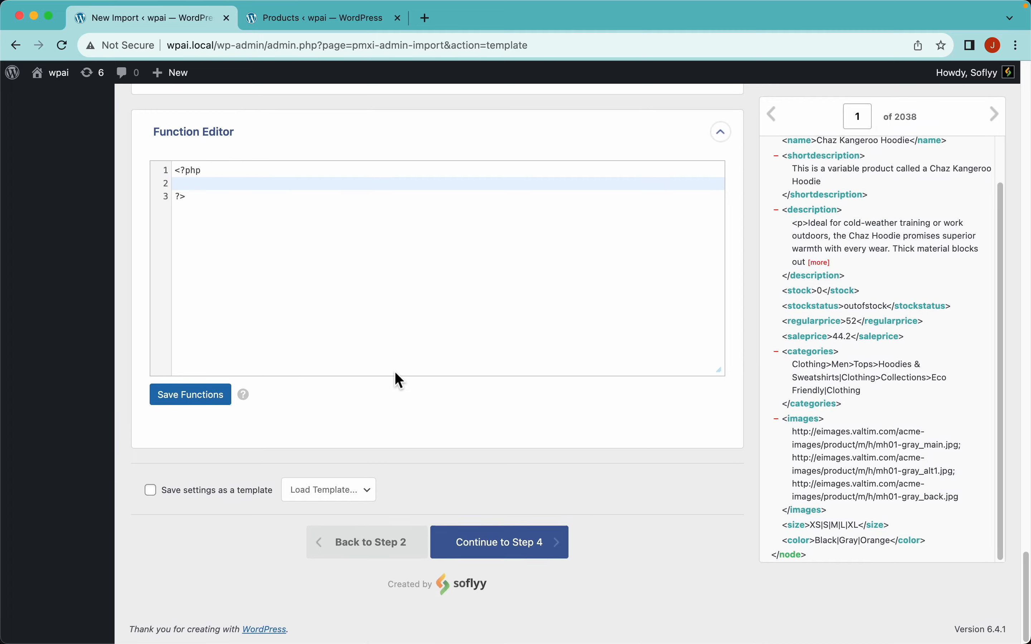
click(554, 559)
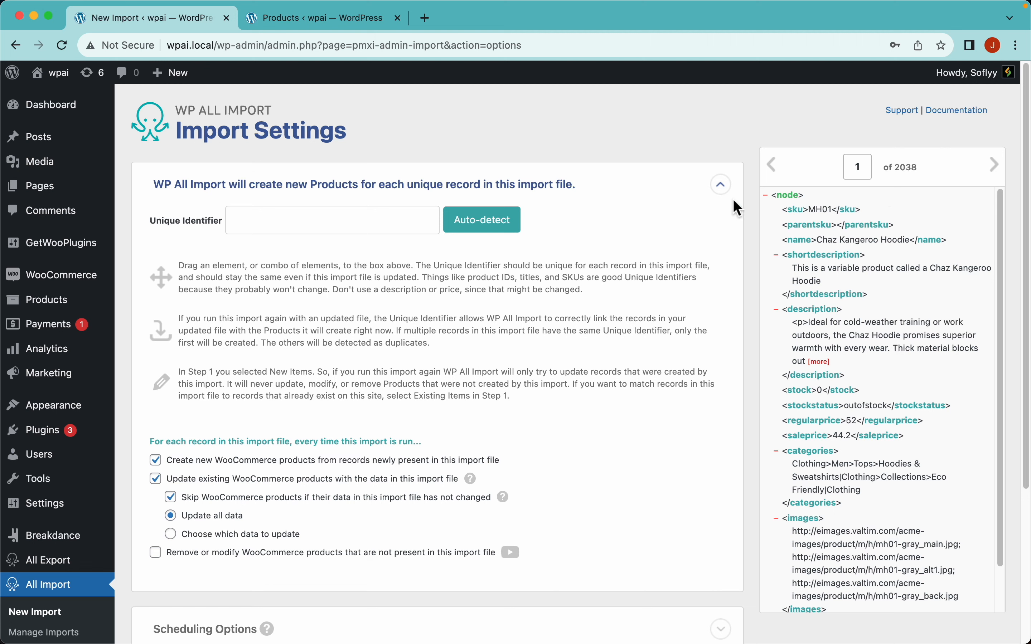
click(490, 239)
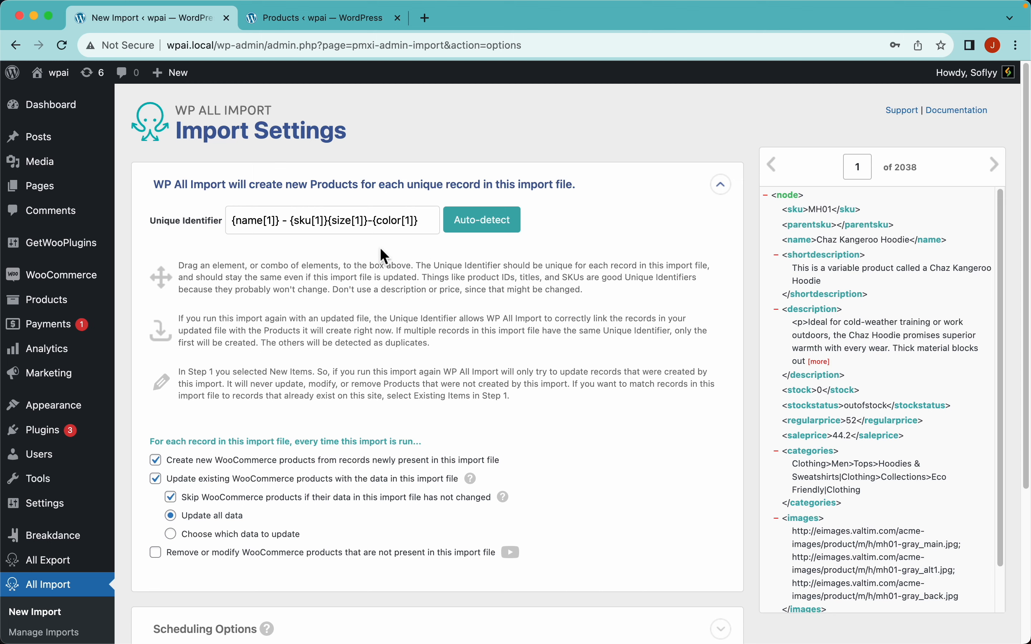
- Review the update and scheduling options, continue with the default import settings, and confirm and run the import
scroll(573, 335, down, 5)
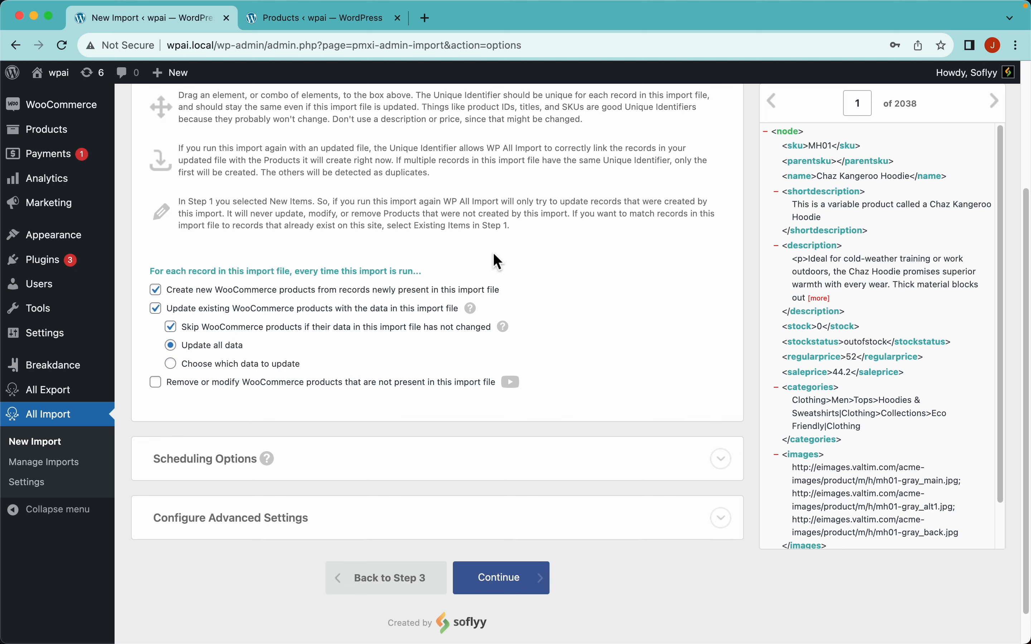
mouse_move(477, 313)
scroll(656, 477, down, 2)
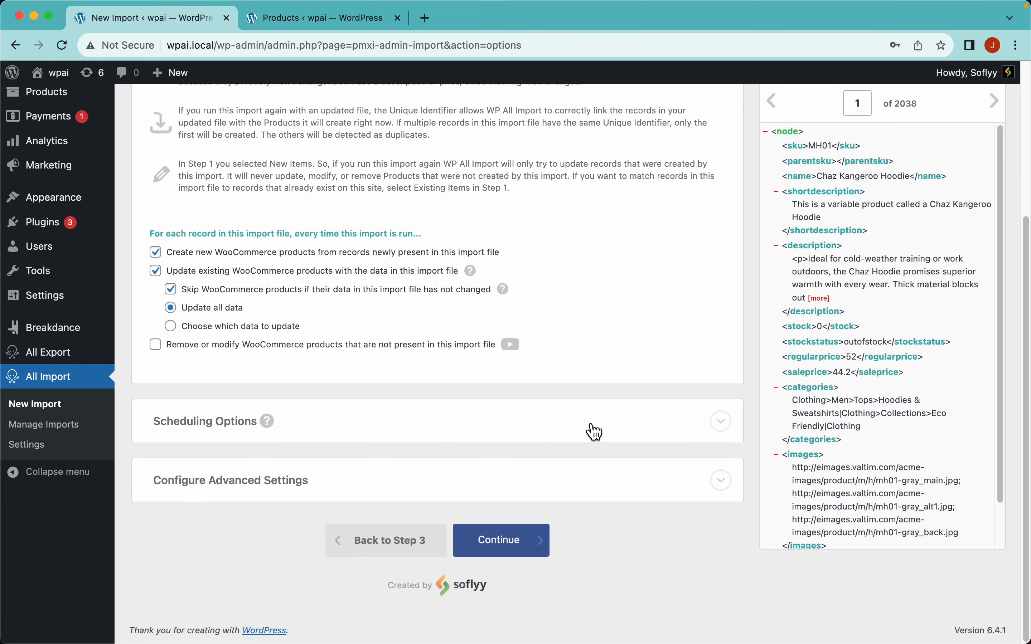
mouse_move(727, 428)
click(505, 542)
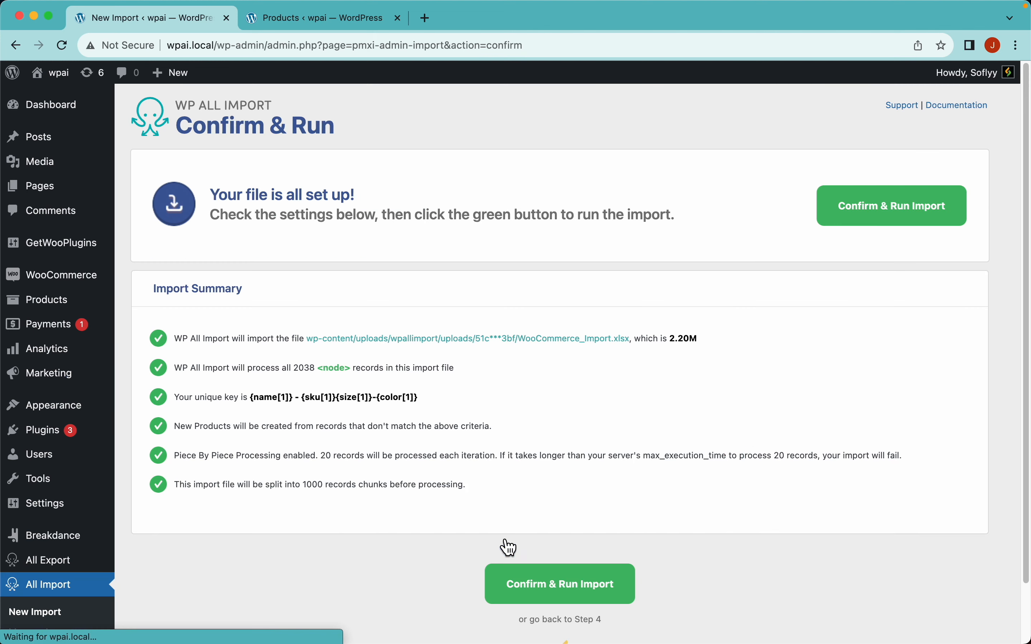
click(890, 222)
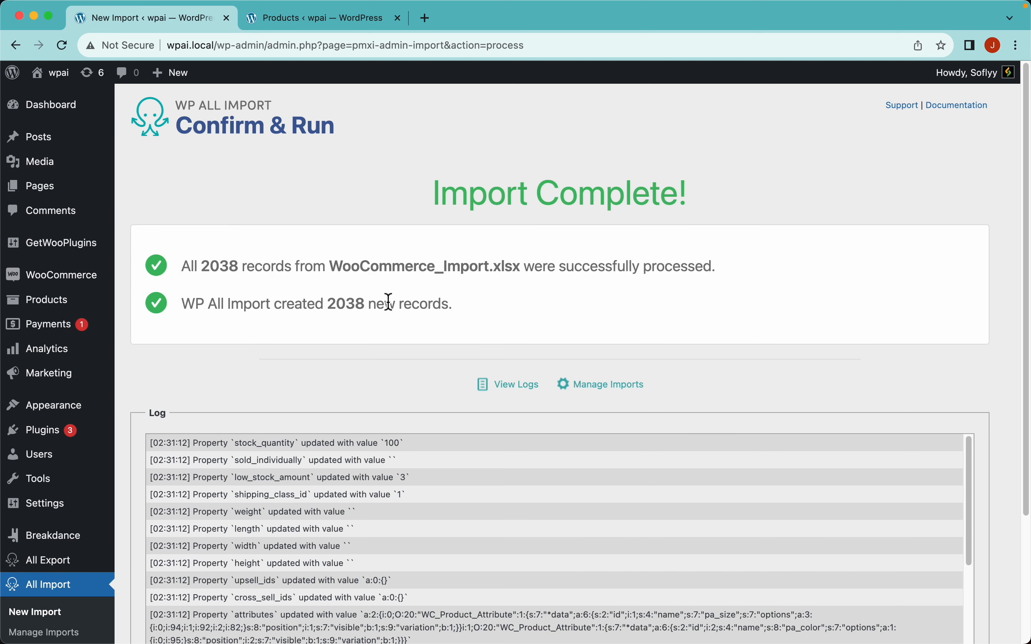
- Display the WooCommerce product list and check the imported products' images, SKUs, stock, prices and categories
click(67, 311)
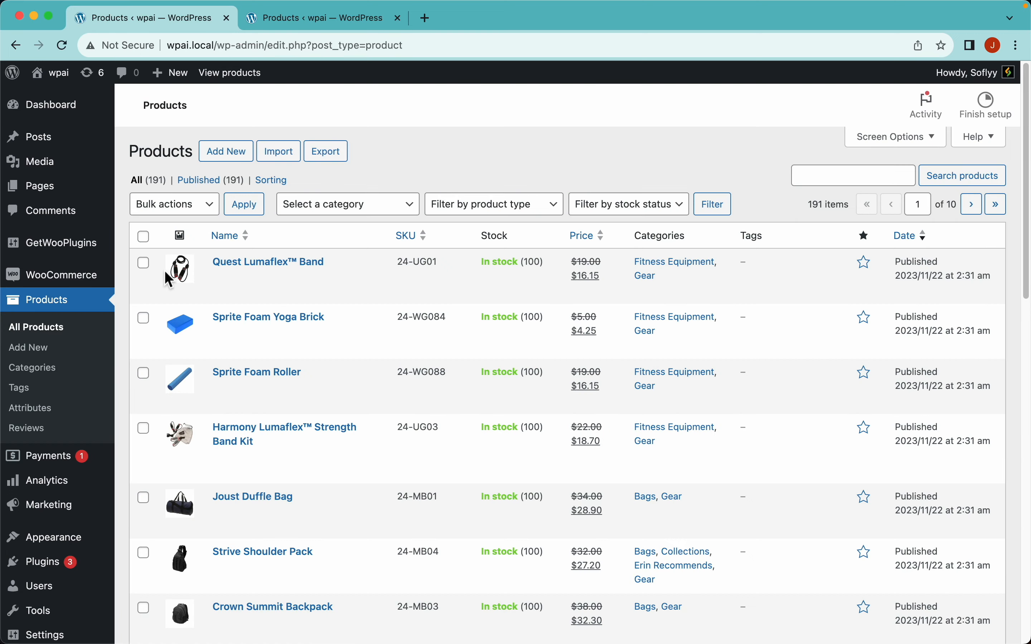
scroll(431, 475, down, 7)
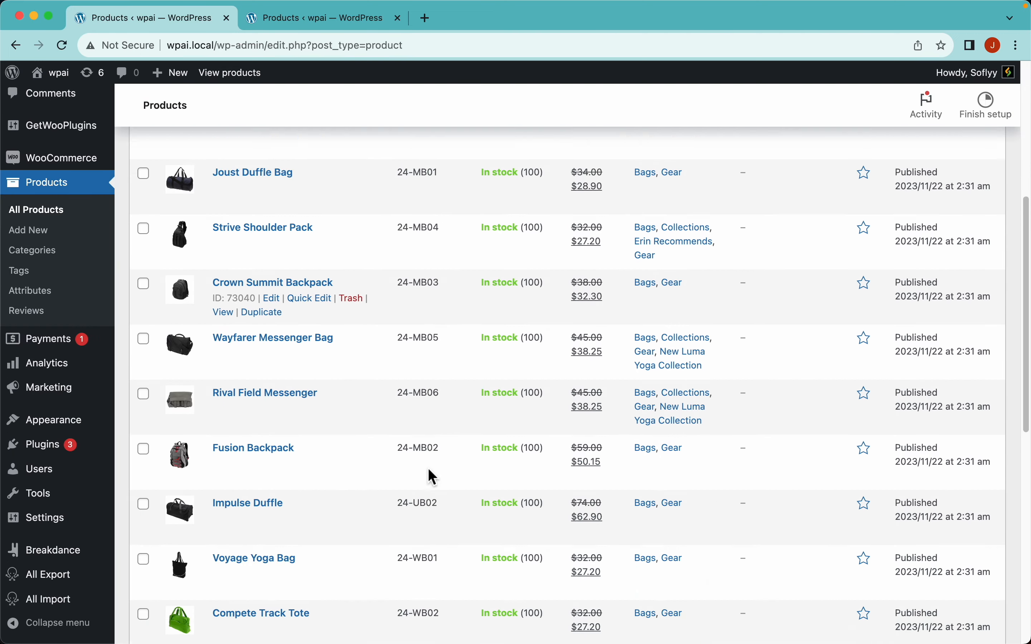
scroll(430, 475, down, 10)
scroll(428, 470, up, 15)
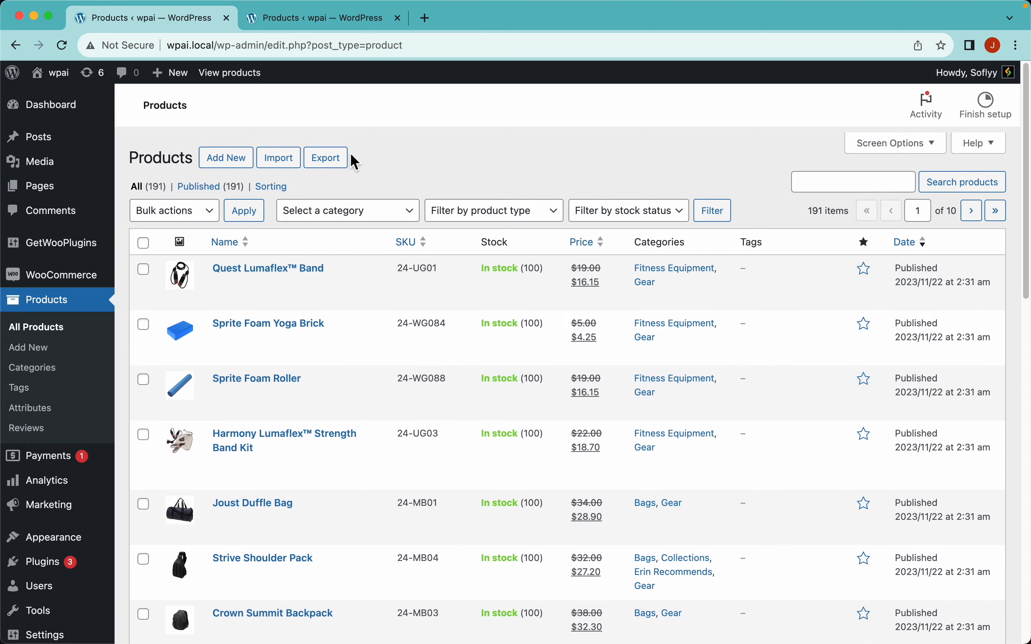
- View the products in the storefront shop and examine their images, categories, prices, attribute filters and result count
click(234, 74)
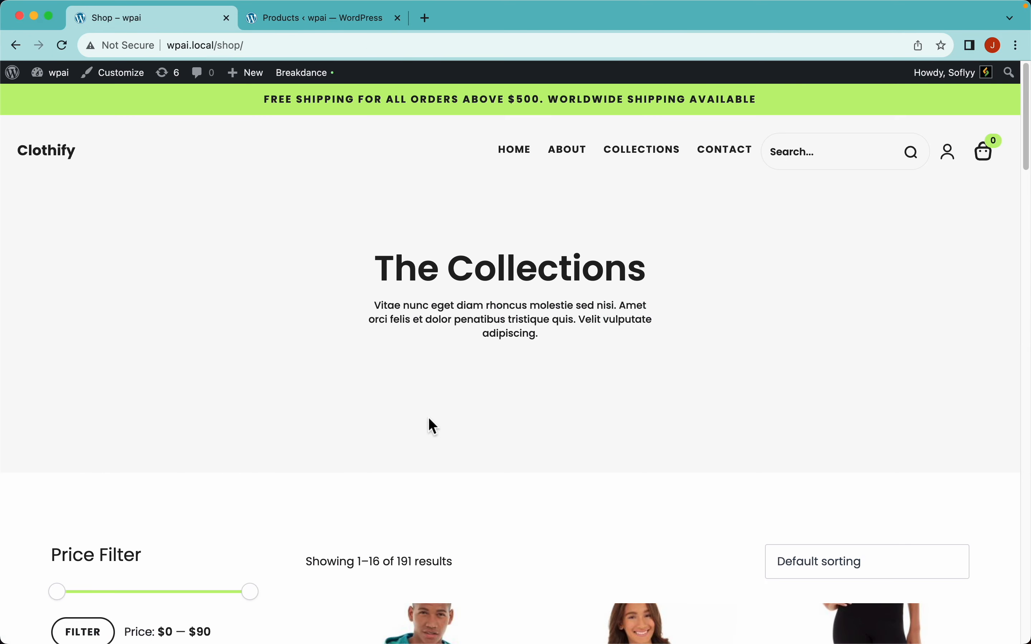
scroll(430, 420, down, 15)
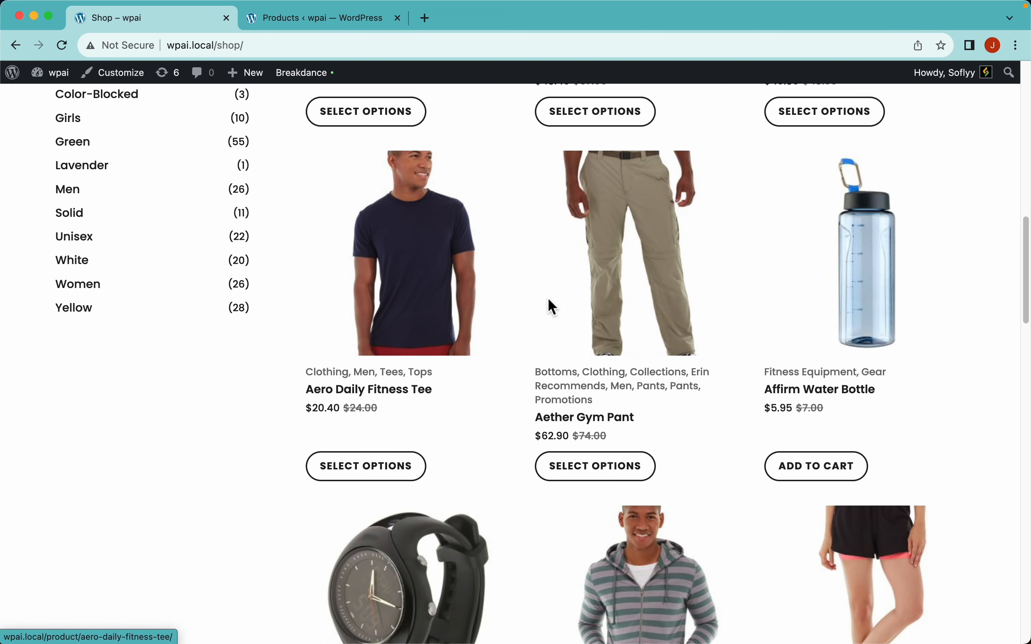
scroll(811, 357, down, 3)
scroll(811, 357, down, 12)
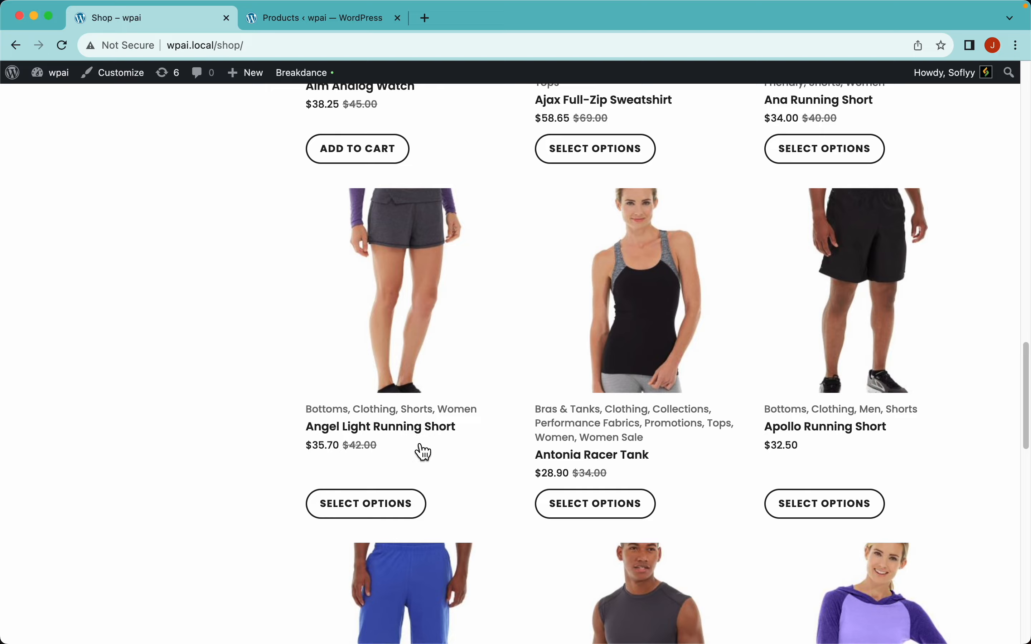
scroll(716, 385, down, 18)
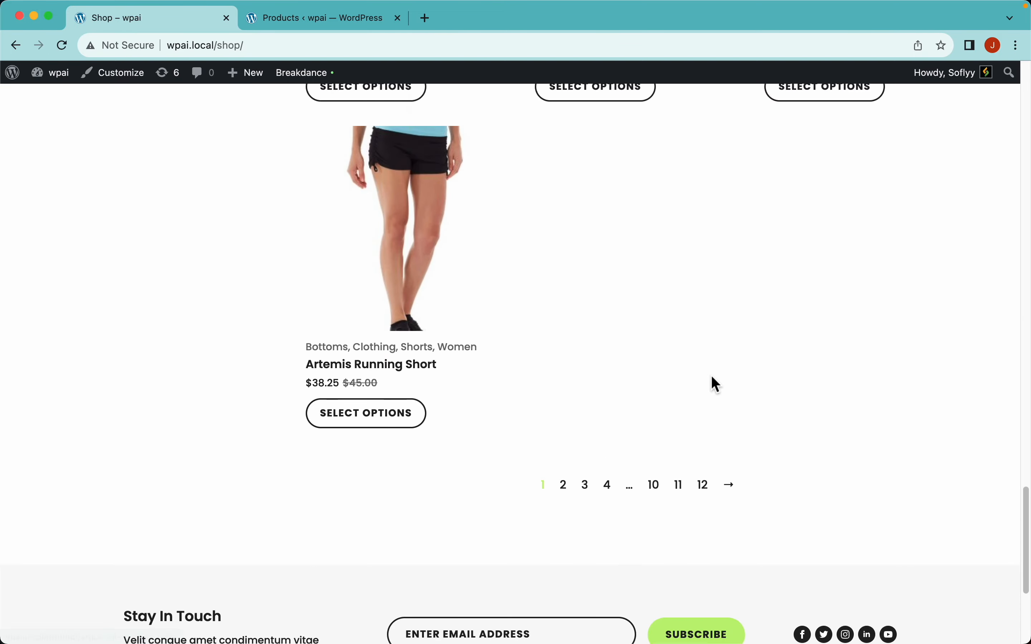
scroll(713, 377, up, 20)
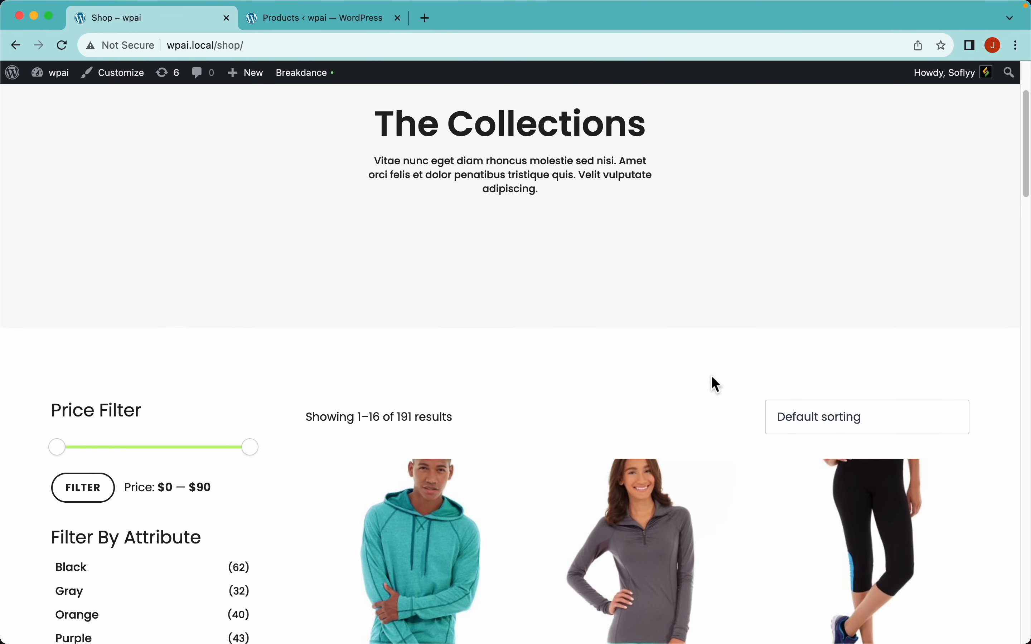
scroll(711, 376, down, 4)
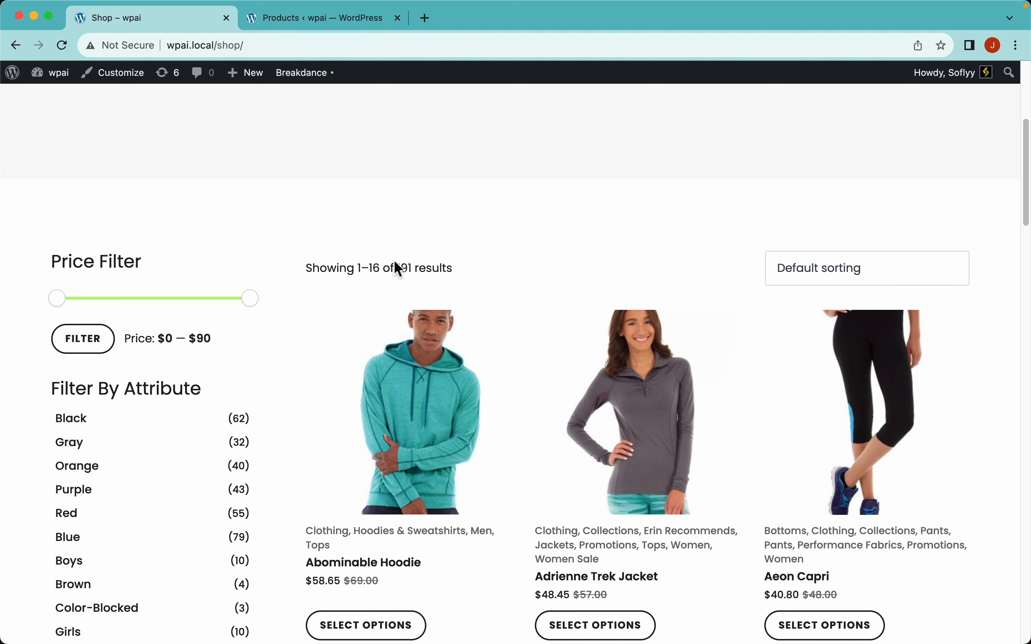
double_click(401, 268)
scroll(451, 265, down, 3)
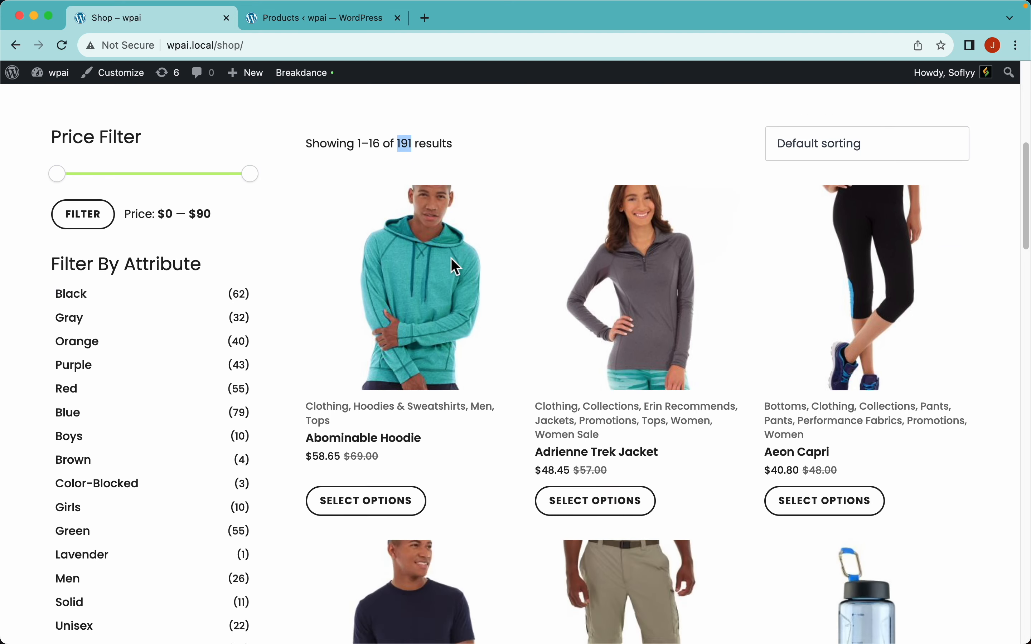
- View the Abominable Hoodie product page, choose size L in Red, and check the variation's image and SKU
click(390, 305)
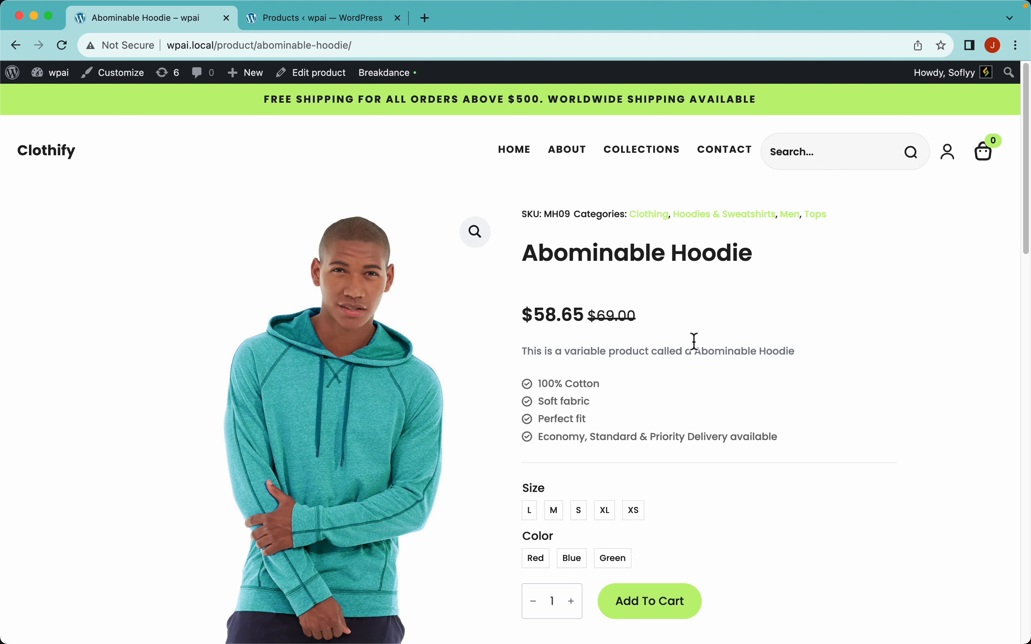
scroll(699, 340, down, 3)
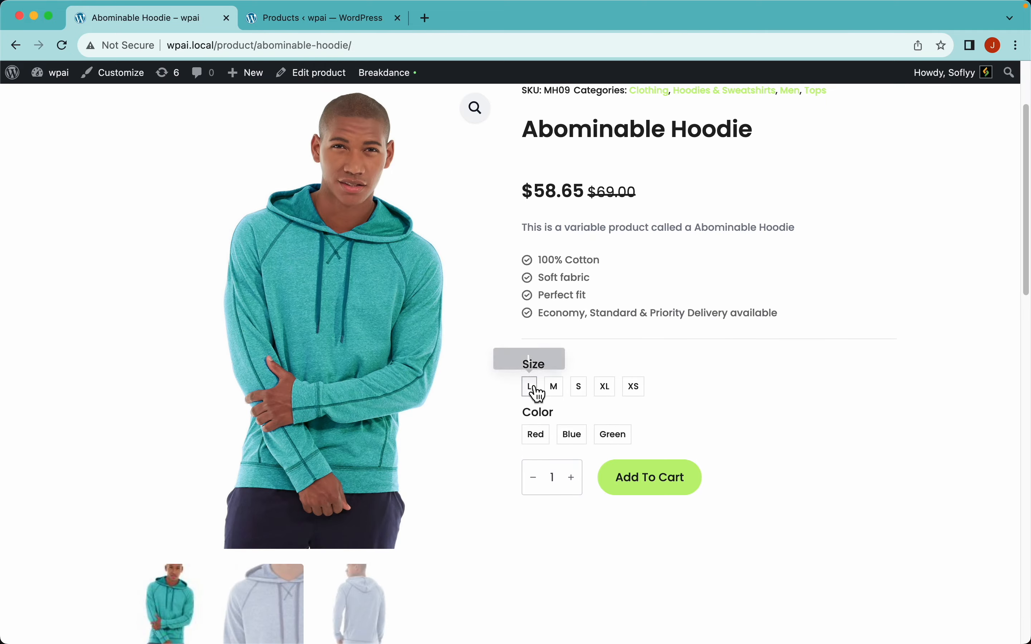
click(535, 387)
click(536, 436)
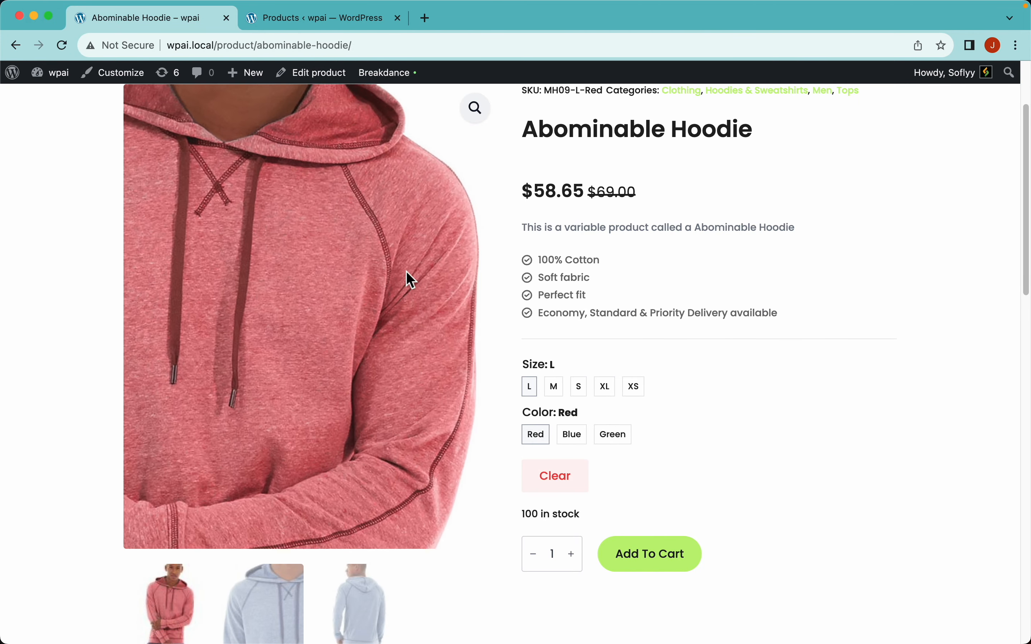
scroll(554, 272, up, 2)
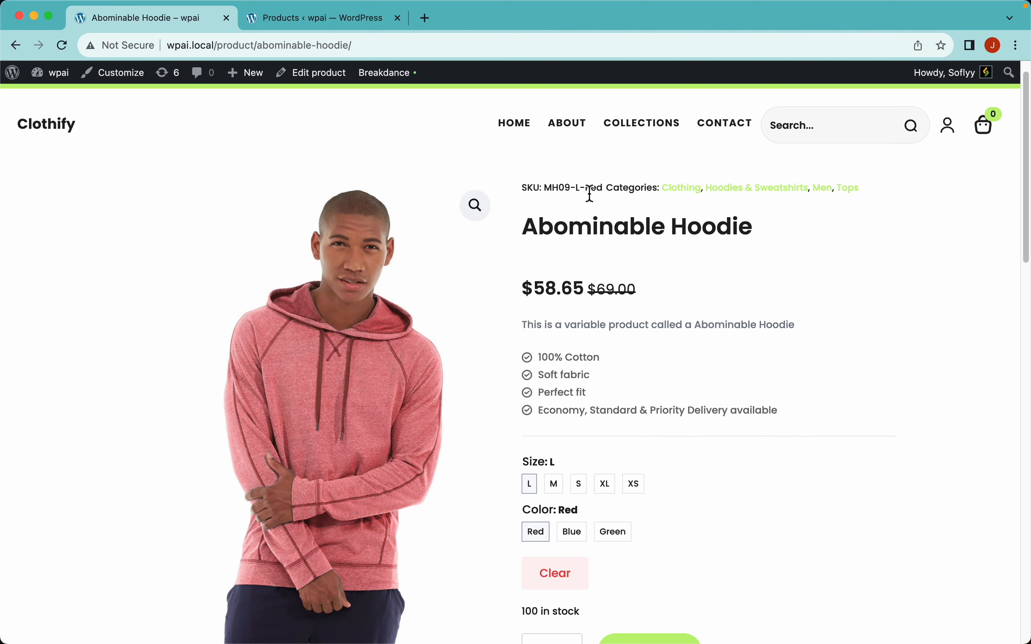
scroll(558, 194, down, 1)
- Check the hoodie's Blue and Green variations, and view its description and additional information
click(571, 512)
click(613, 513)
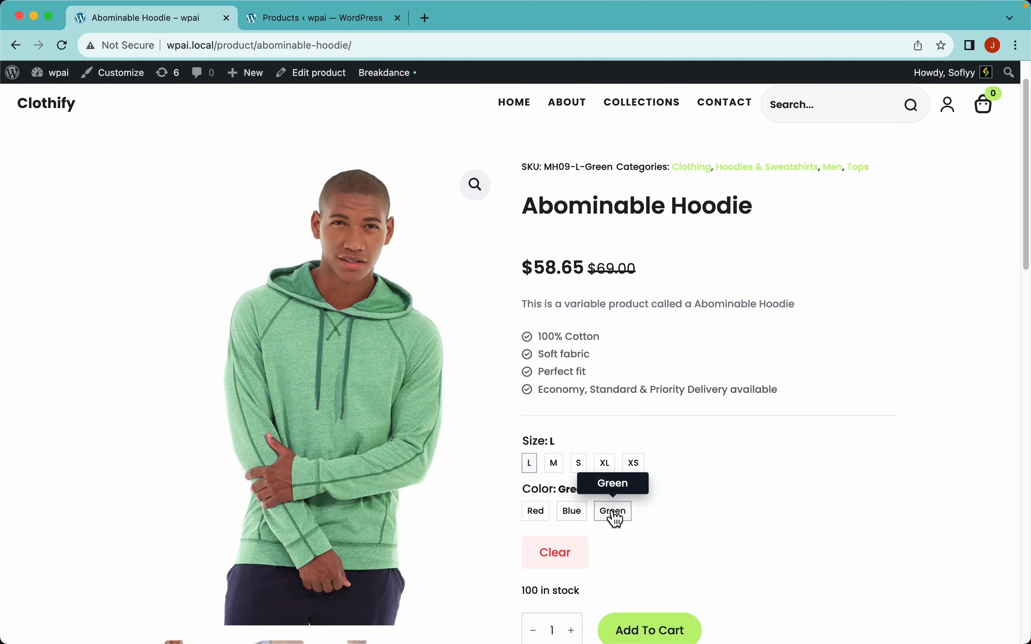
scroll(567, 360, down, 10)
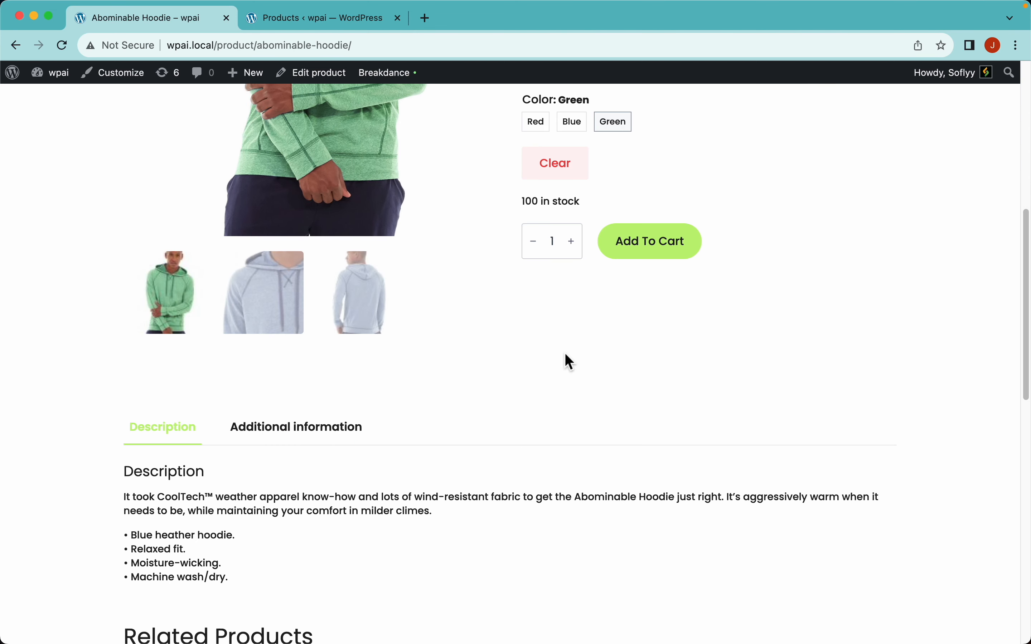
click(297, 365)
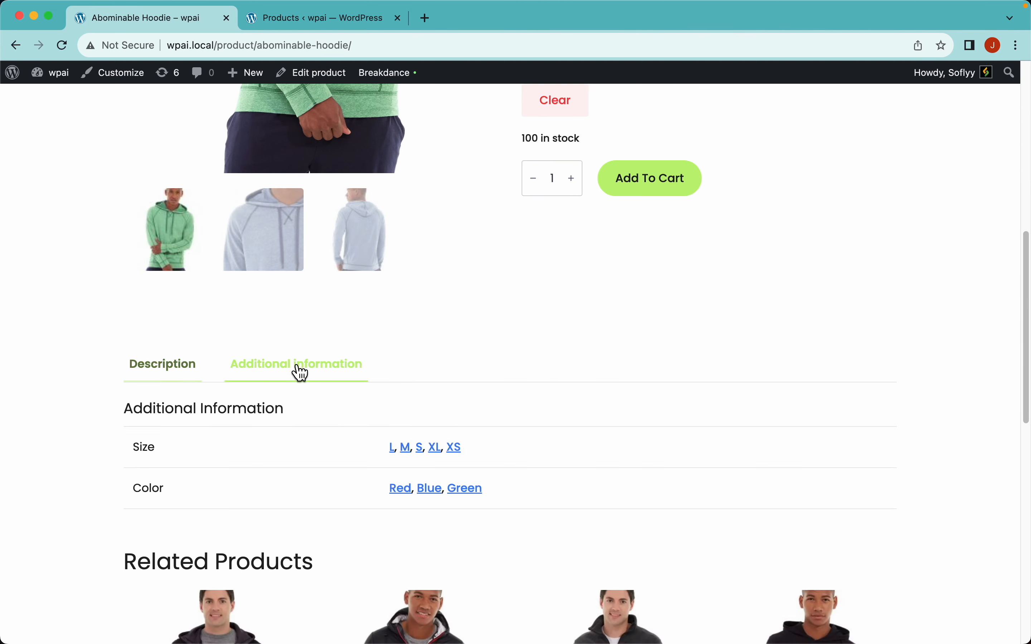
- Open the Abominable Hoodie for editing and check its description, inventory settings, product image, gallery, categories and short description
scroll(555, 394, up, 10)
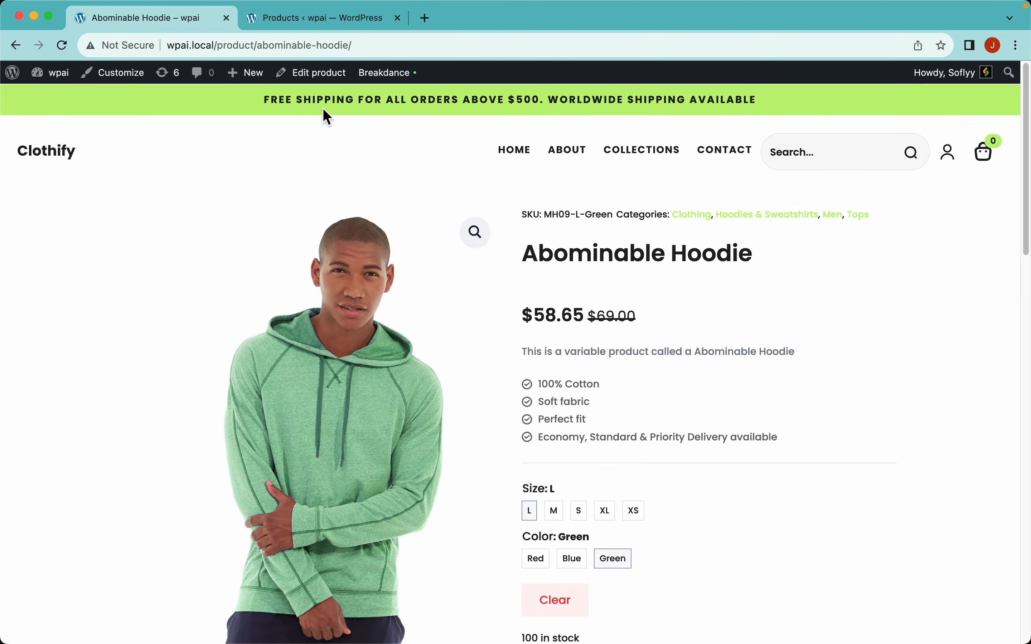
click(322, 74)
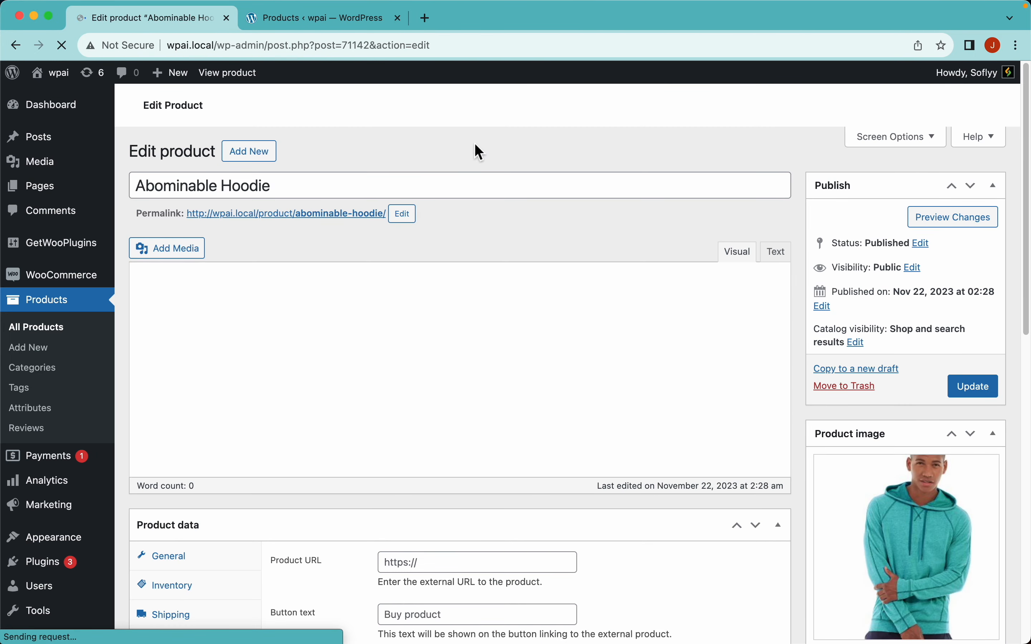
scroll(494, 169, down, 3)
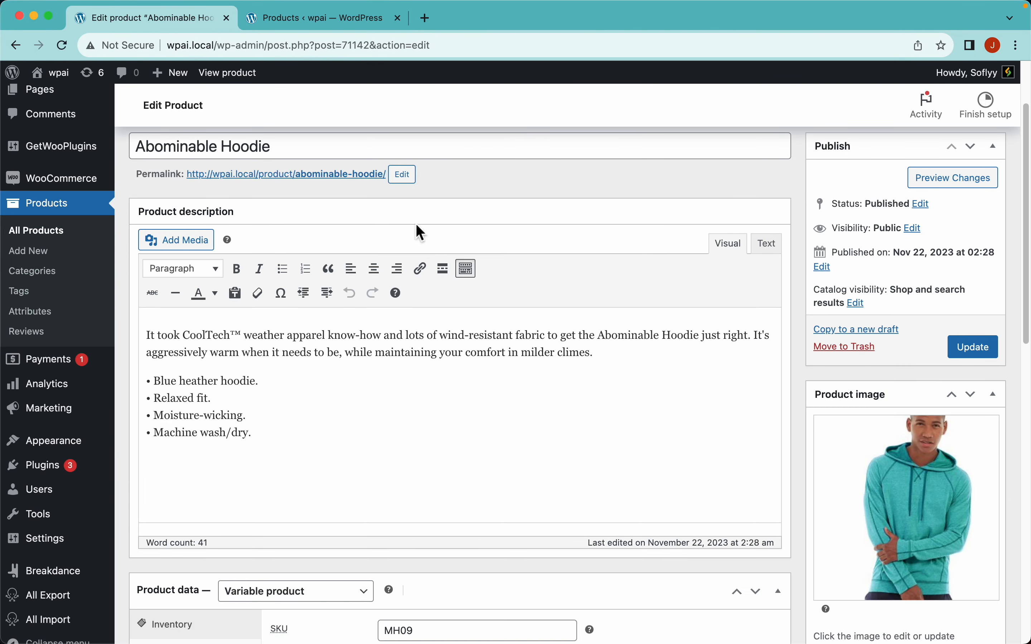
scroll(451, 352, down, 2)
scroll(775, 391, down, 5)
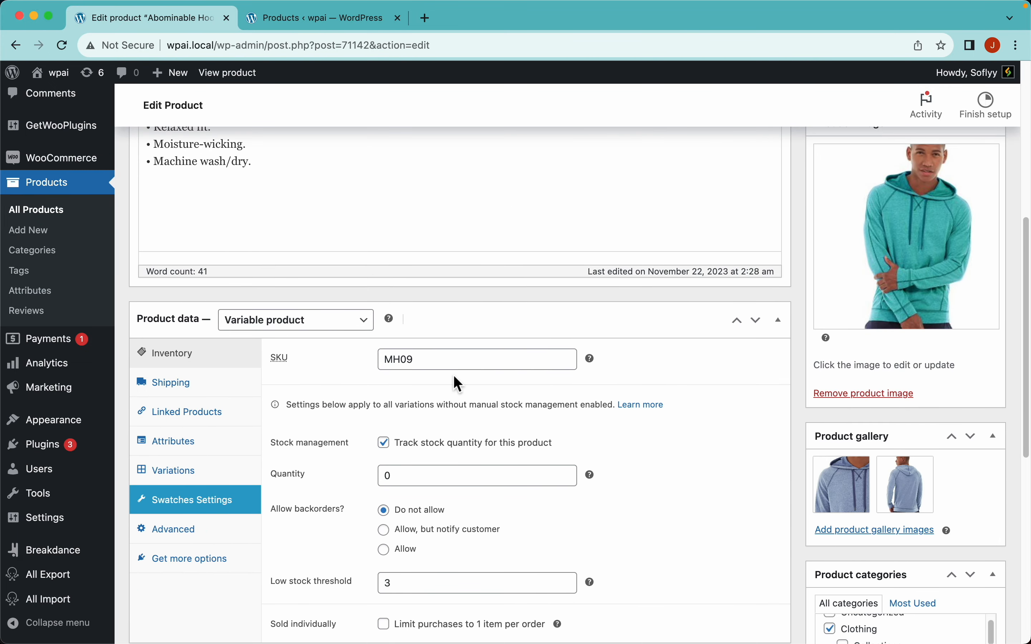
scroll(453, 376, down, 2)
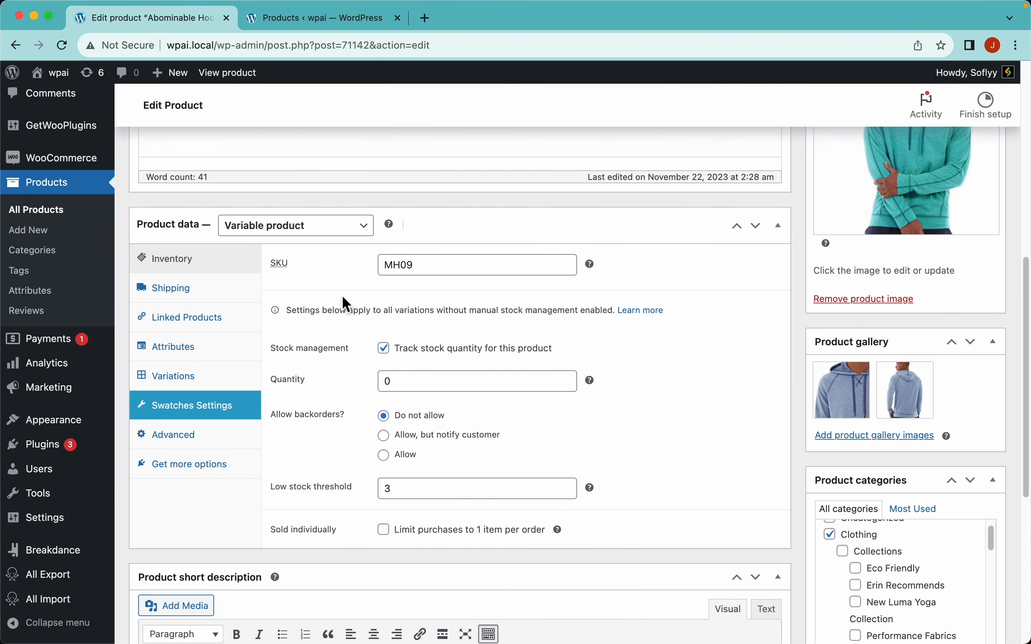
scroll(596, 360, down, 3)
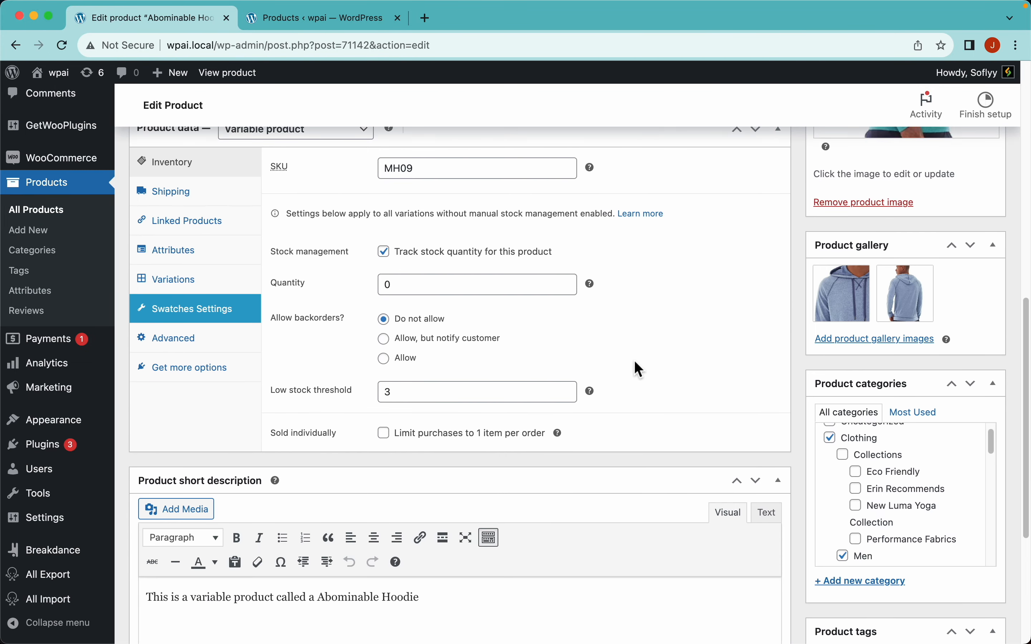
- Examine the hoodie's variations and the details of the size S Blue variation, and return to the storefront product page
click(249, 284)
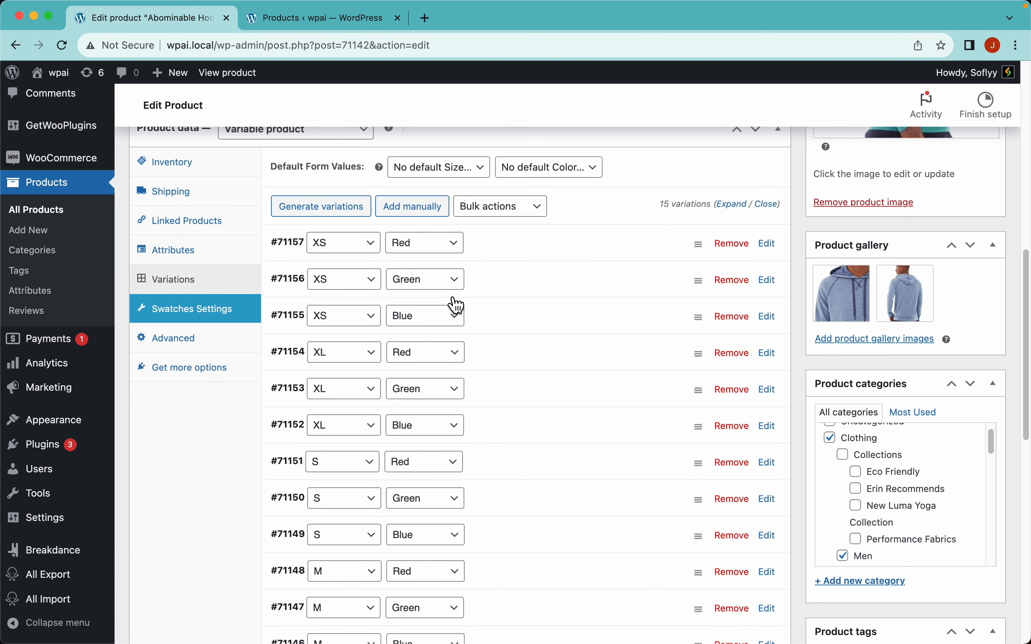
scroll(567, 379, down, 5)
click(550, 365)
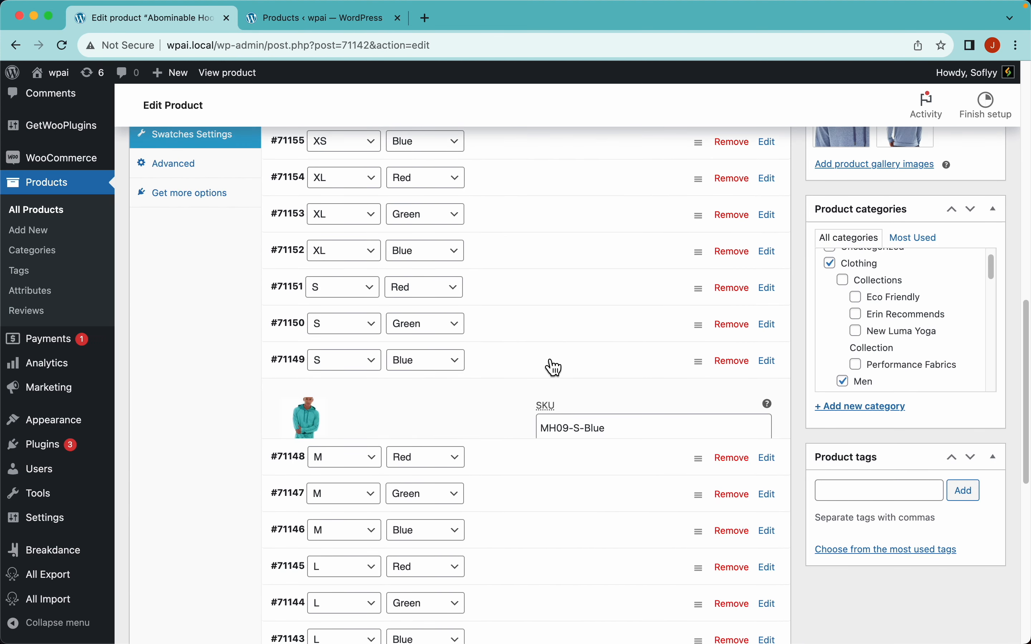
scroll(449, 420, down, 3)
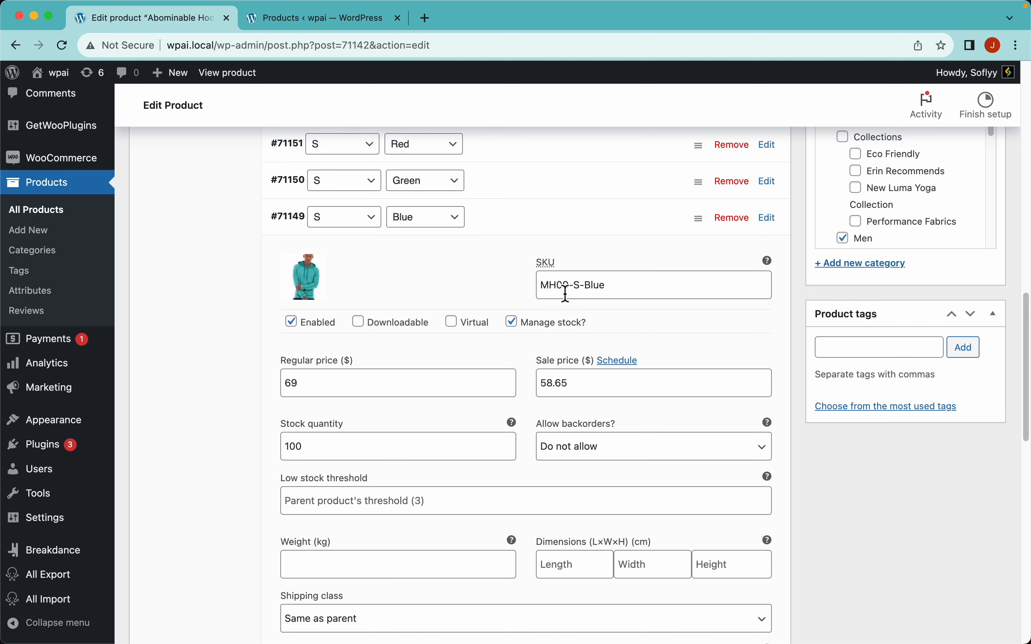
scroll(600, 258, up, 8)
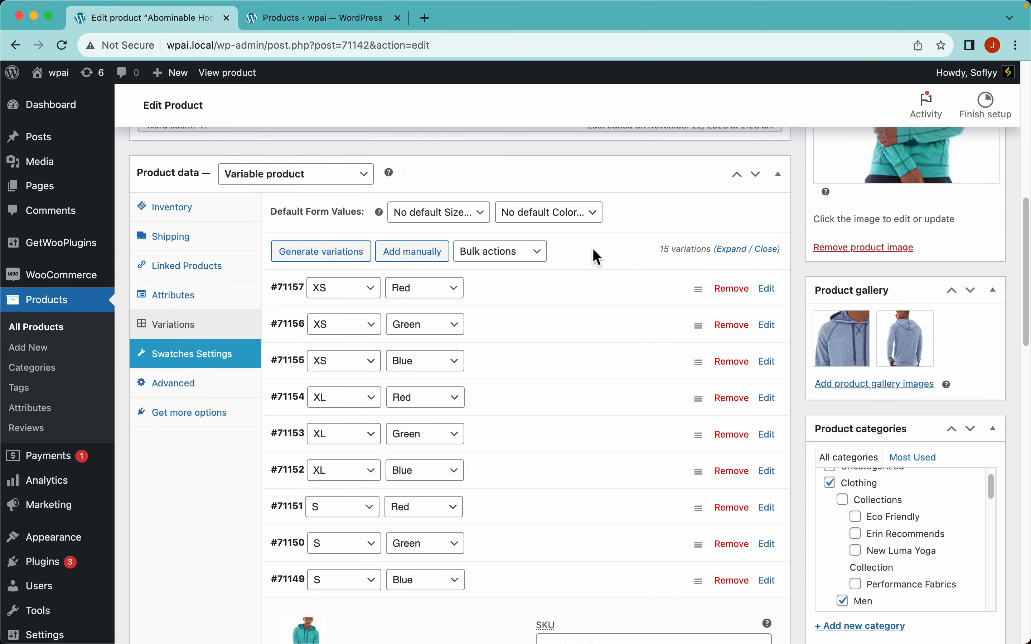
click(236, 81)
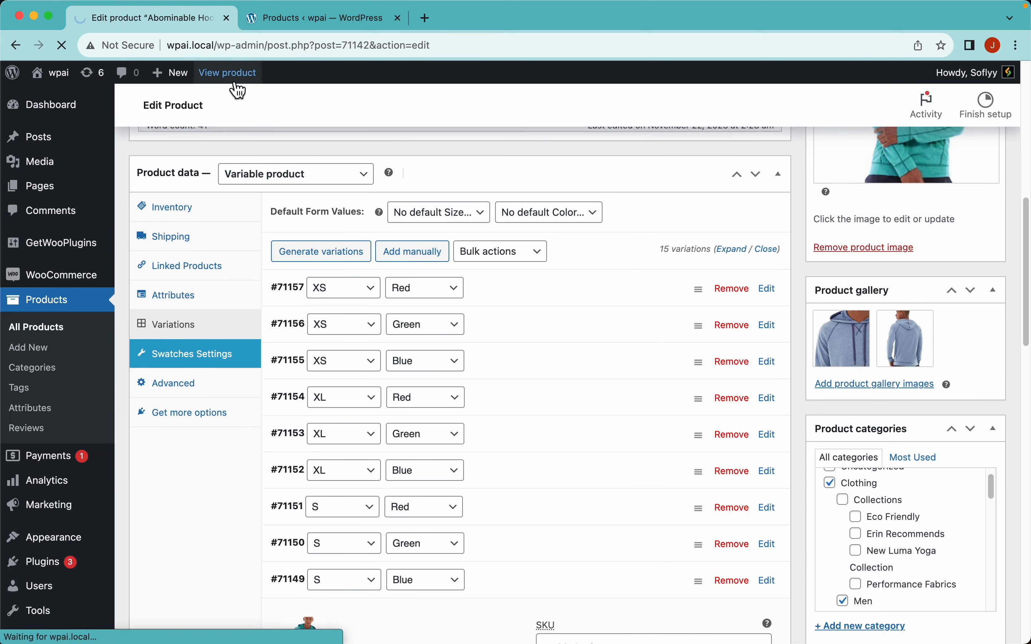